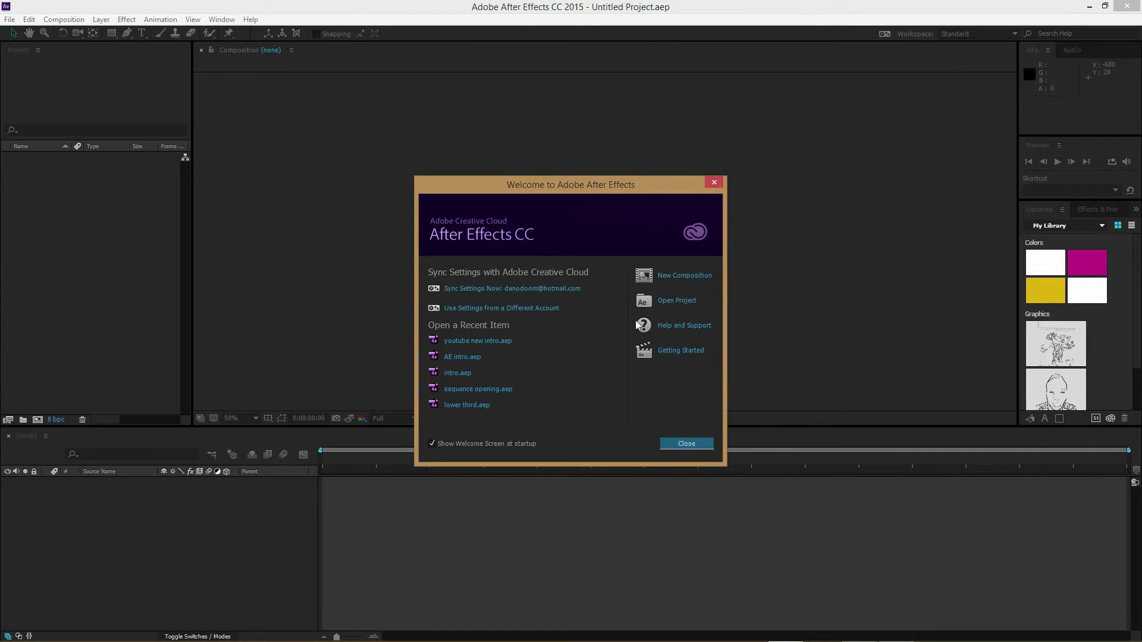
Step: Create a new 1920 x 1080 composition at 25 fps with a duration of 0:00:10:00
left_click(670, 280)
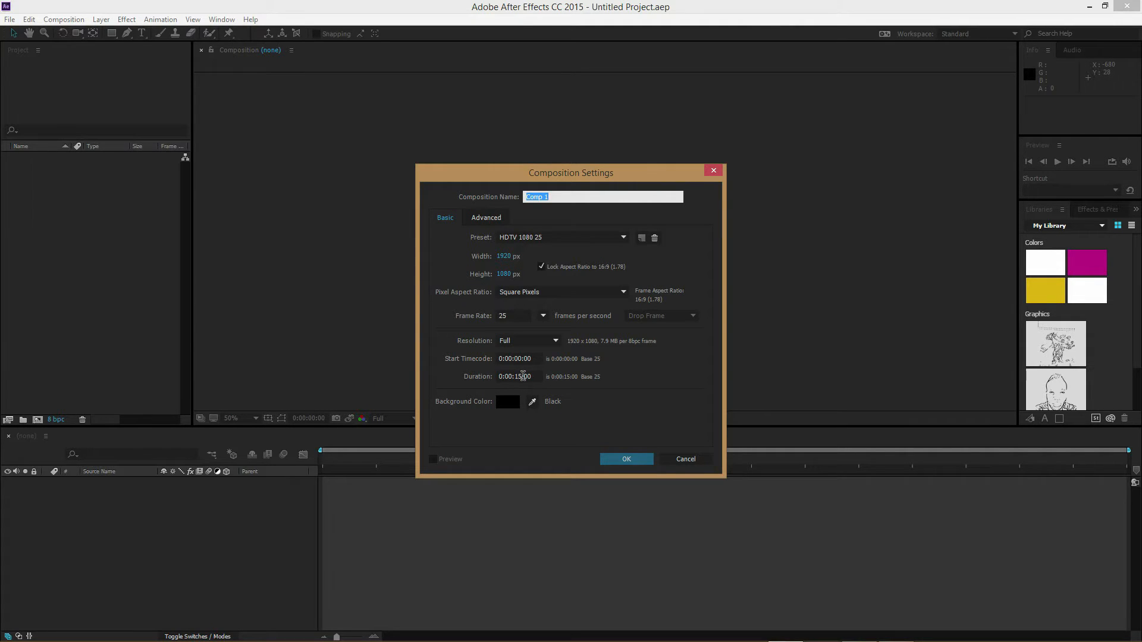
double_click(519, 376)
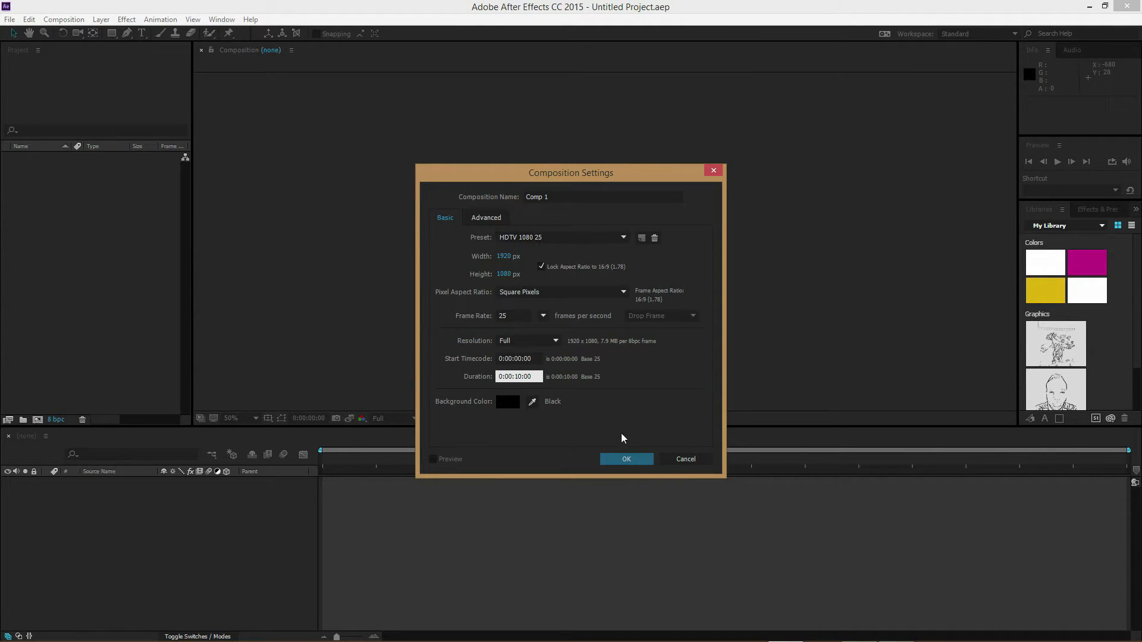
left_click(624, 465)
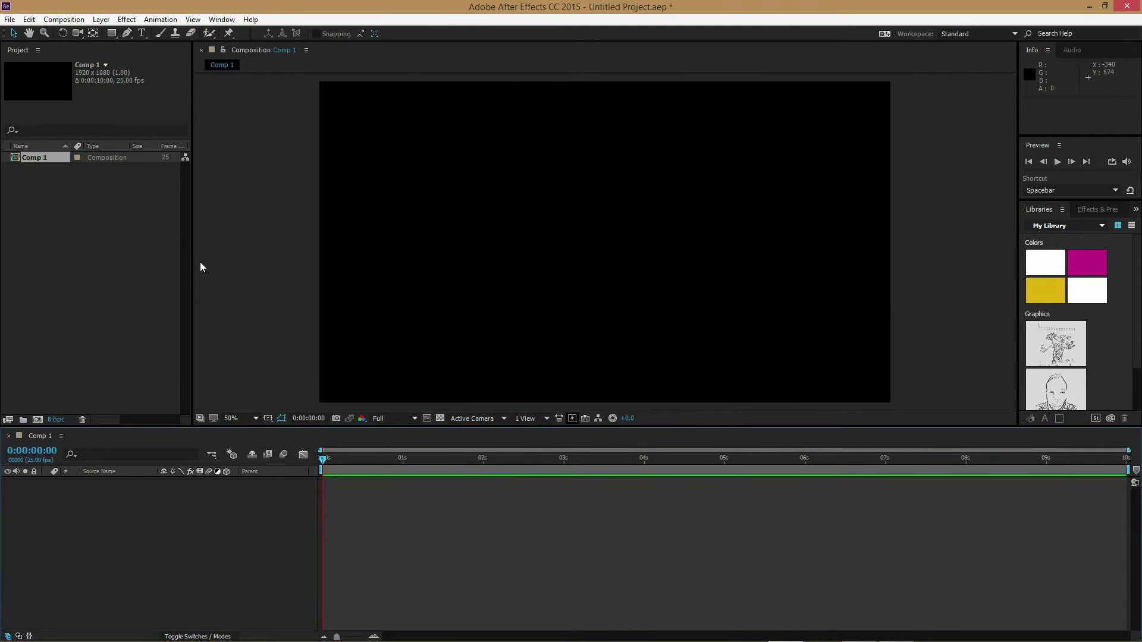
Step: Add a white comp-size solid layer named Background to the composition
right_click(77, 202)
left_click(48, 206)
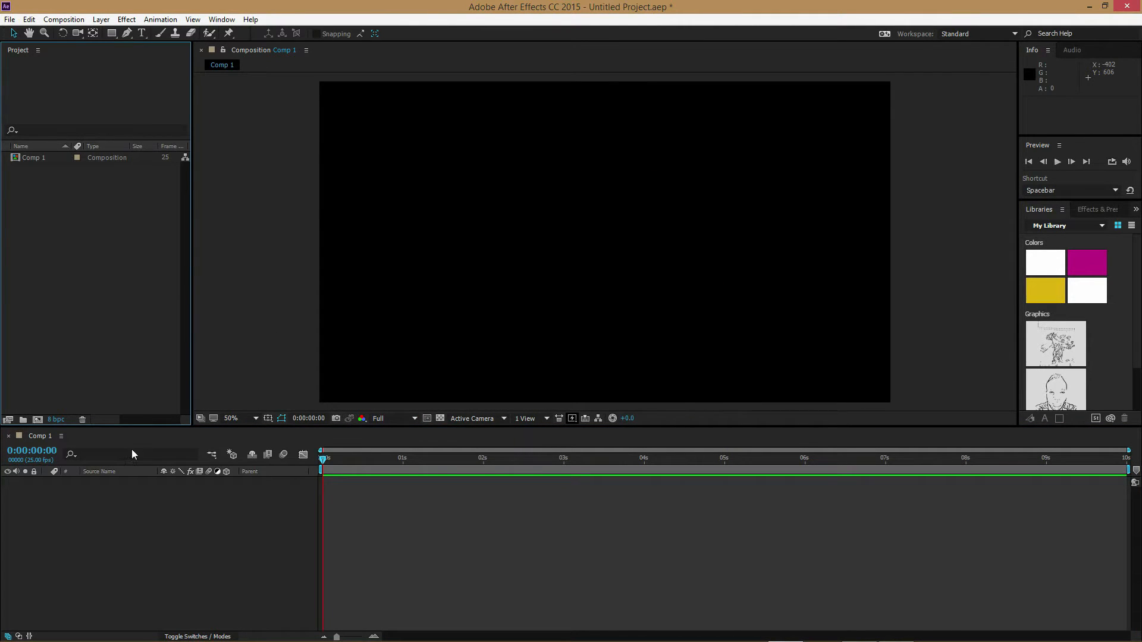
left_click(234, 509)
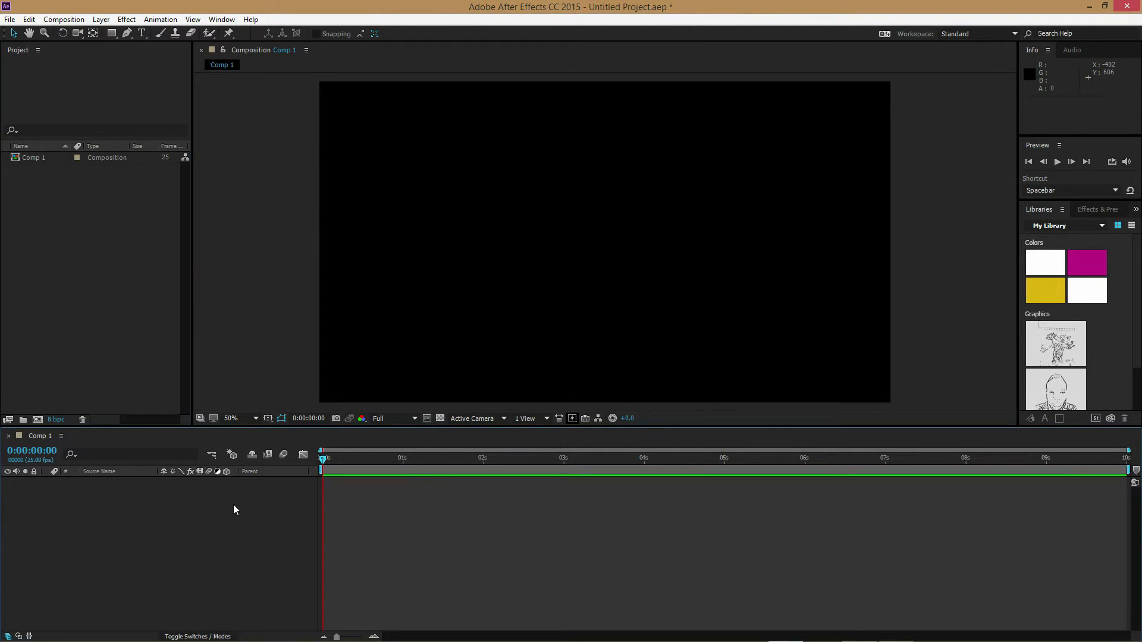
right_click(136, 505)
mouse_move(172, 512)
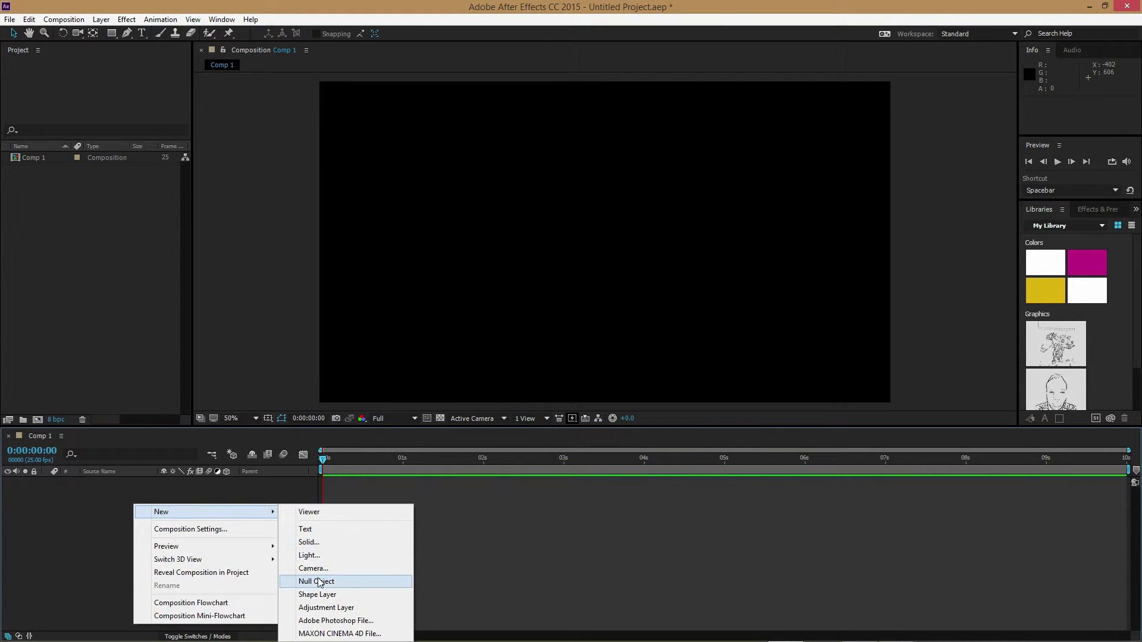
left_click(319, 541)
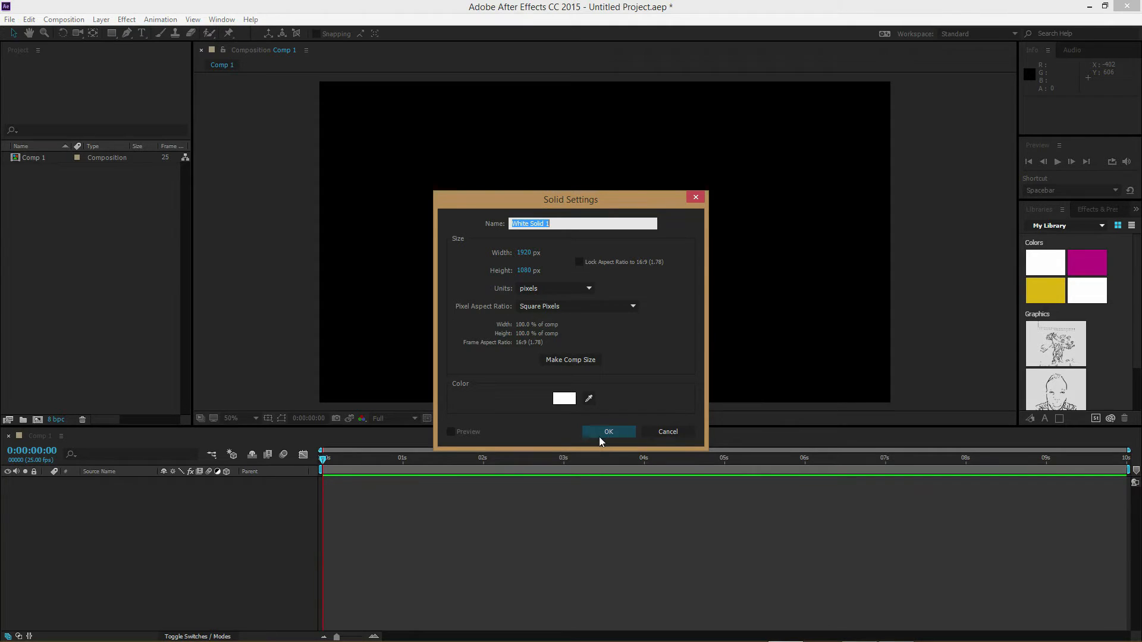
type("Background")
left_click(604, 437)
left_click(607, 434)
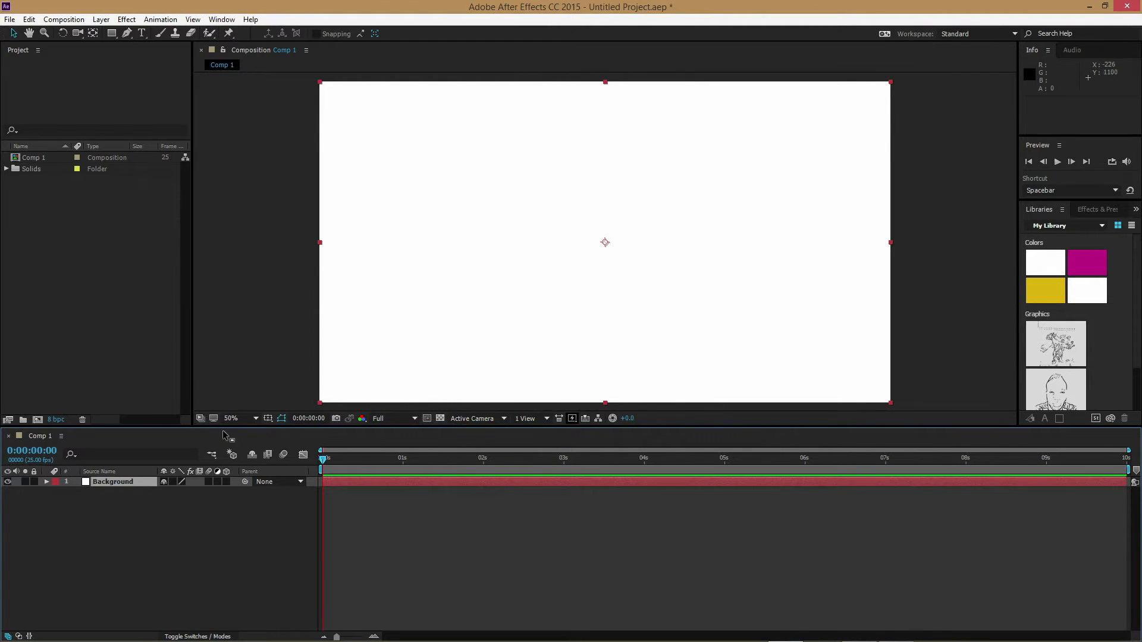
Step: Add a text layer reading "Tablet" above the Background layer
right_click(176, 551)
mouse_move(202, 434)
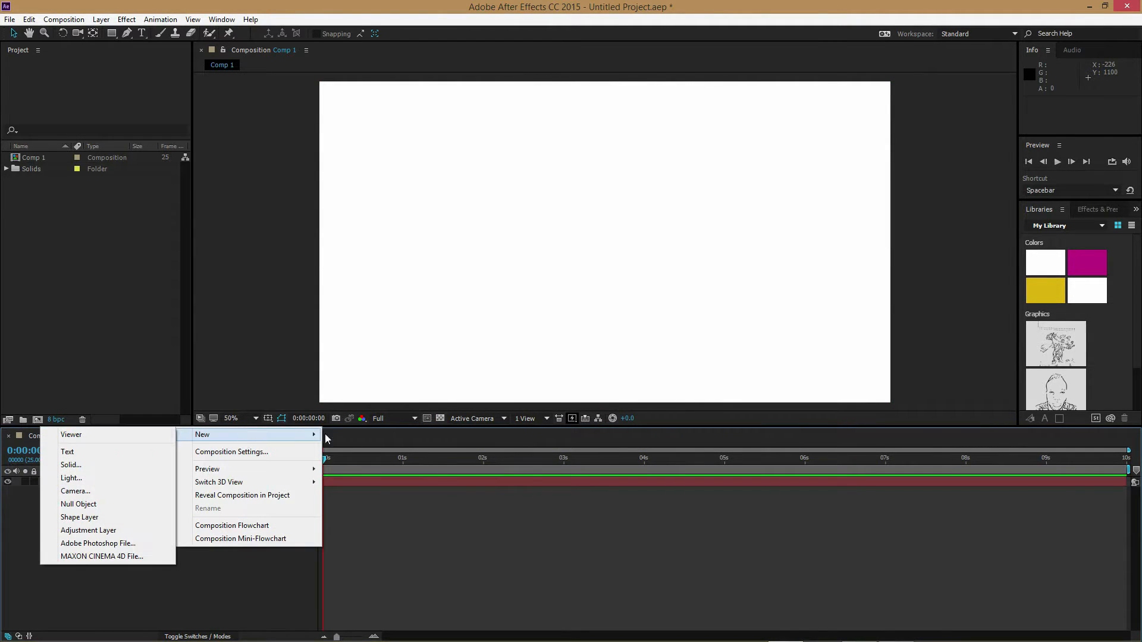
left_click(87, 458)
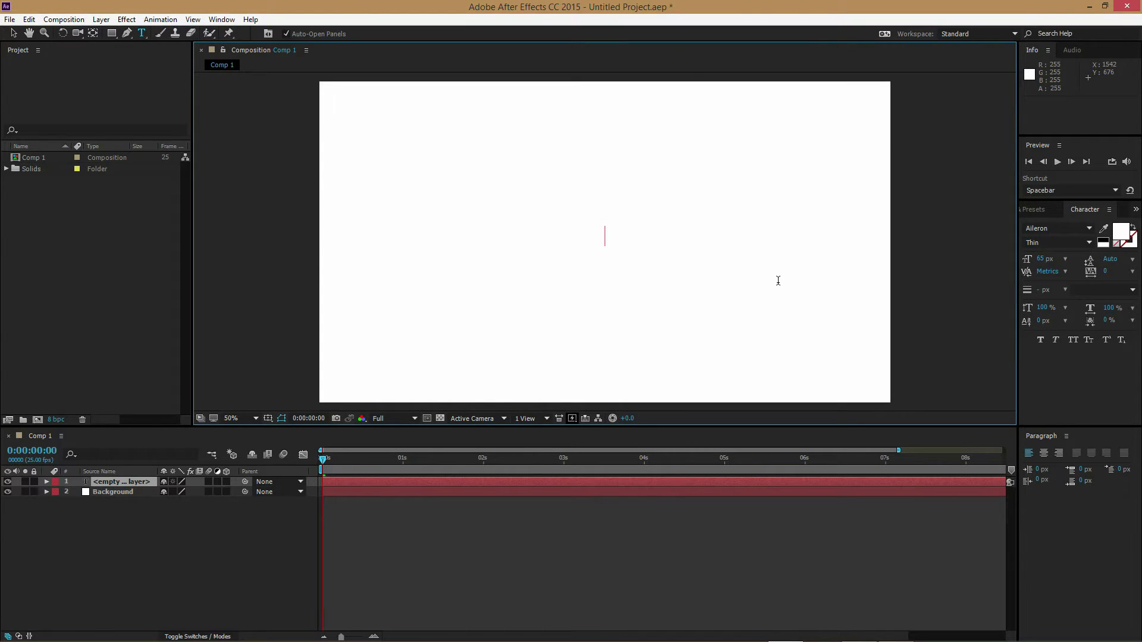
type("Ta")
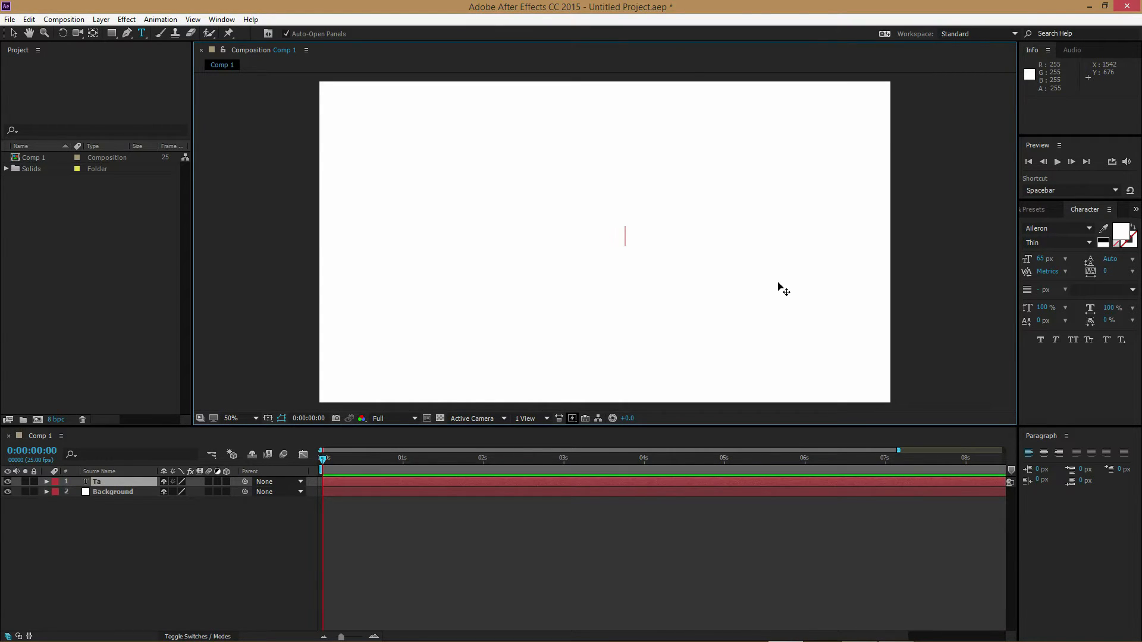
type("blet")
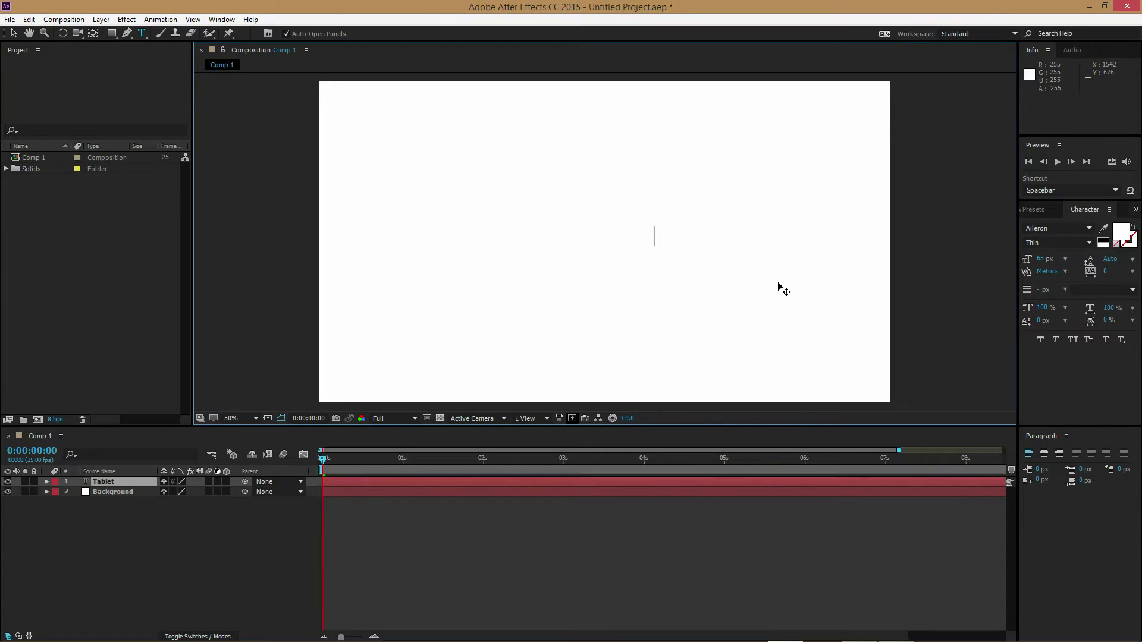
Step: Change the fill color of the Tablet text to grey 9E9E9E
double_click(655, 239)
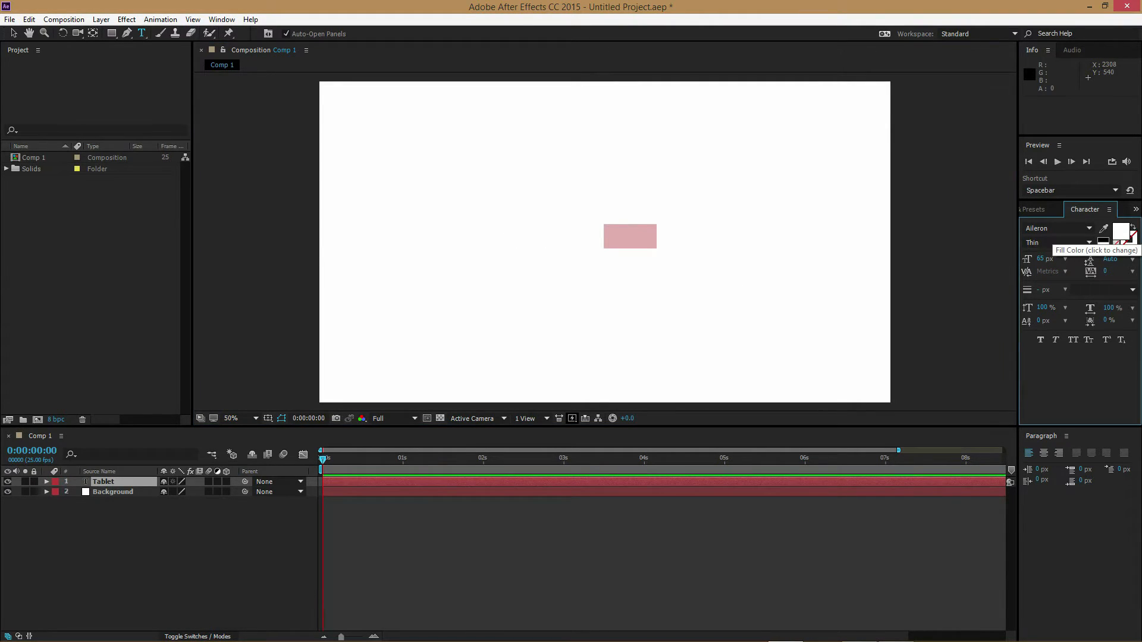
left_click(1118, 235)
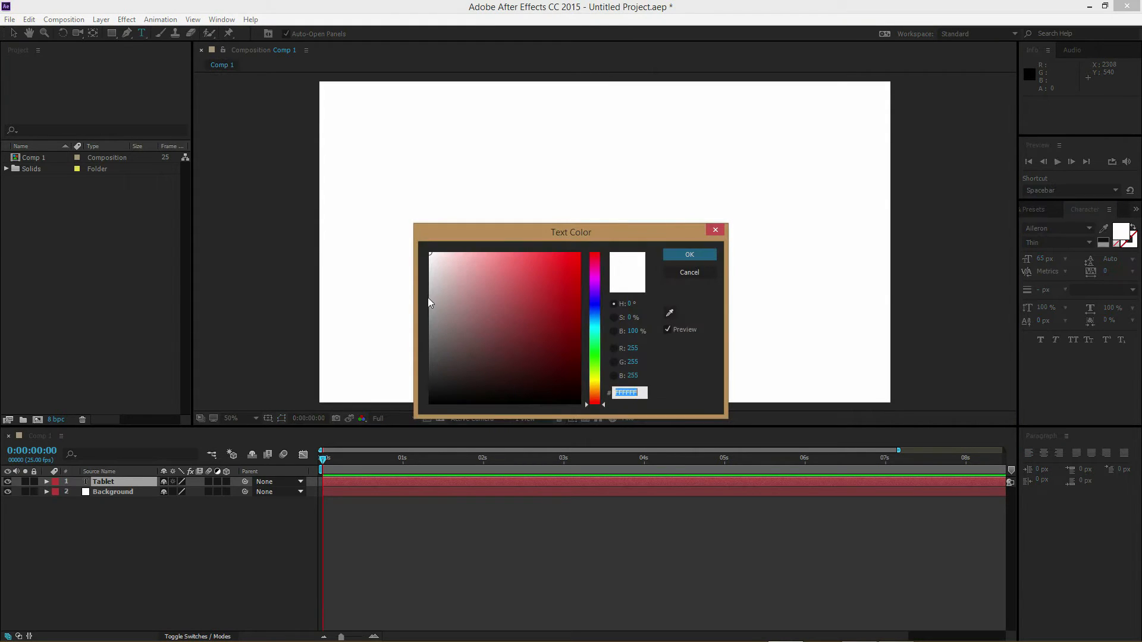
left_click(424, 309)
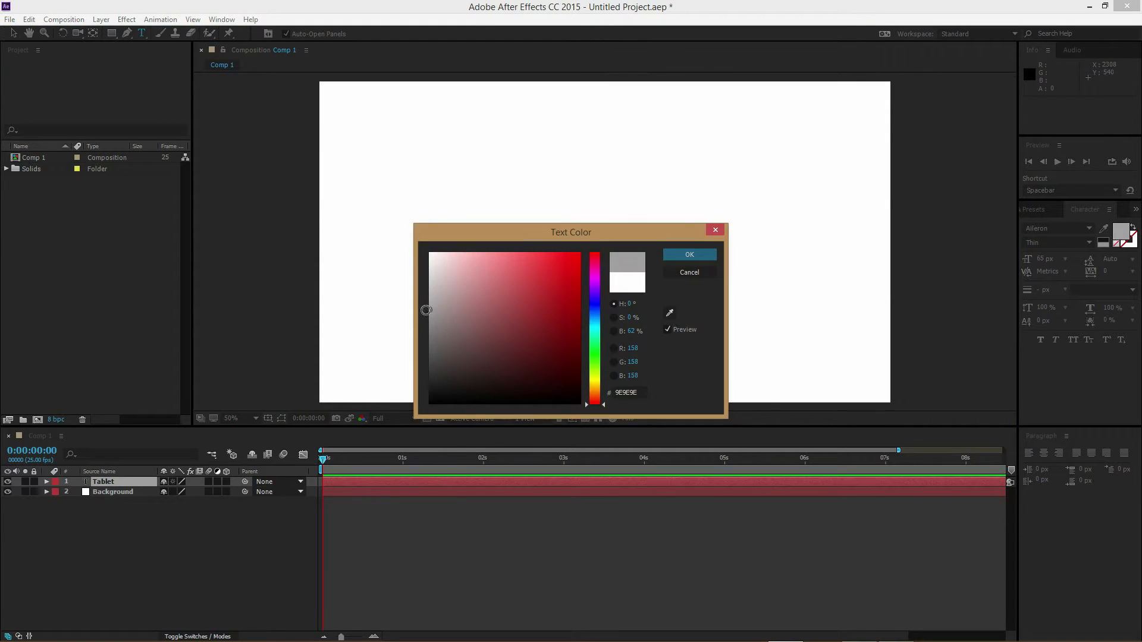
left_click(689, 254)
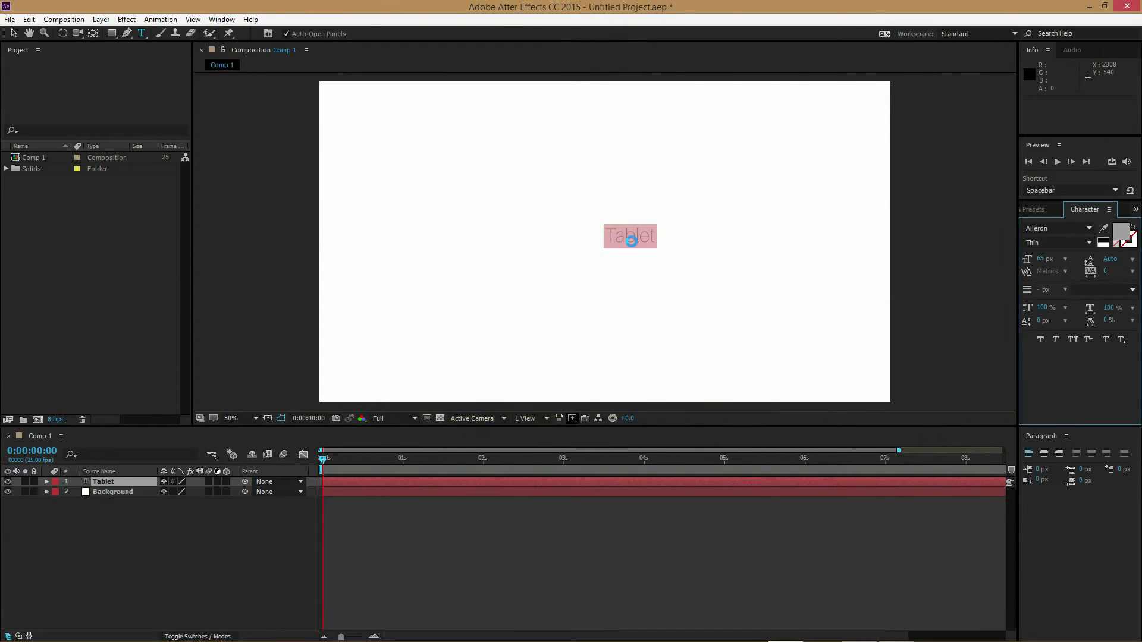
Step: Set the font size of the Tablet text to 130 px and leave text editing
left_click(651, 237)
left_click_drag(656, 237, 602, 236)
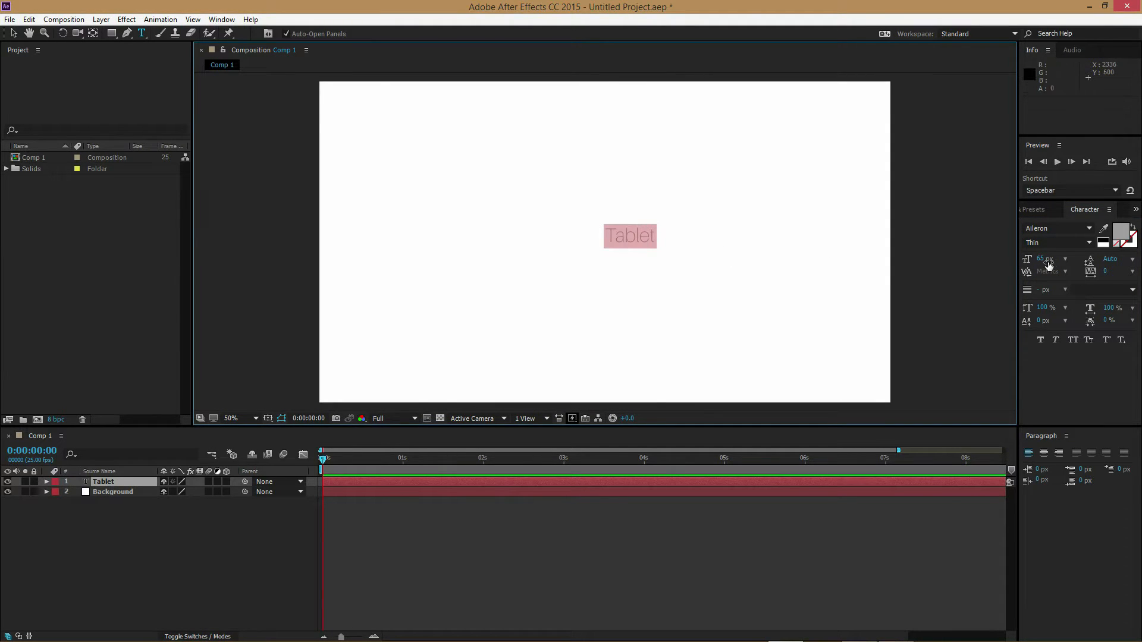
left_click_drag(1042, 260, 1080, 263)
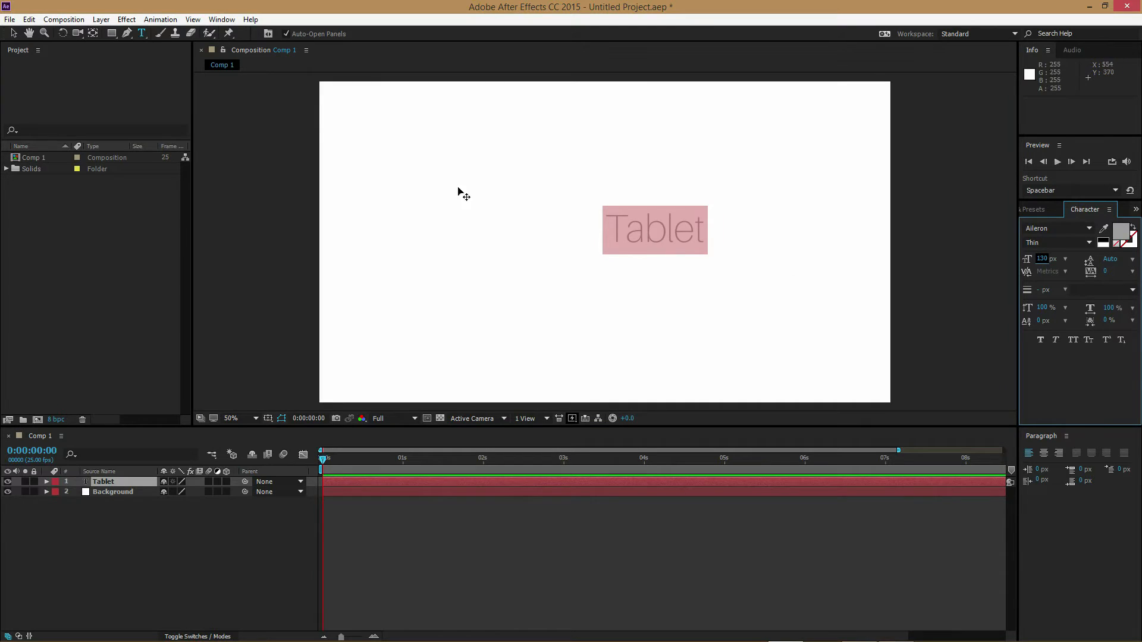
left_click(13, 33)
left_click(668, 249)
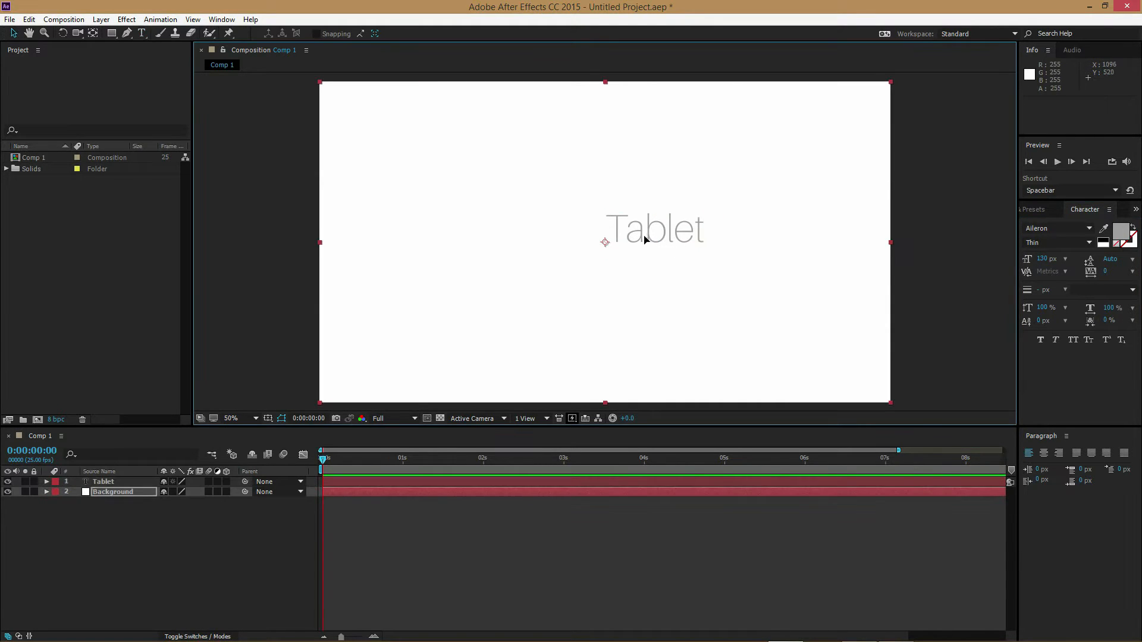
left_click_drag(661, 245, 622, 244)
key("ctrl+z")
Step: Lock the Background layer and move the Tablet text near the frame's center, to position about 818, 600
left_click(107, 482)
left_click(33, 492)
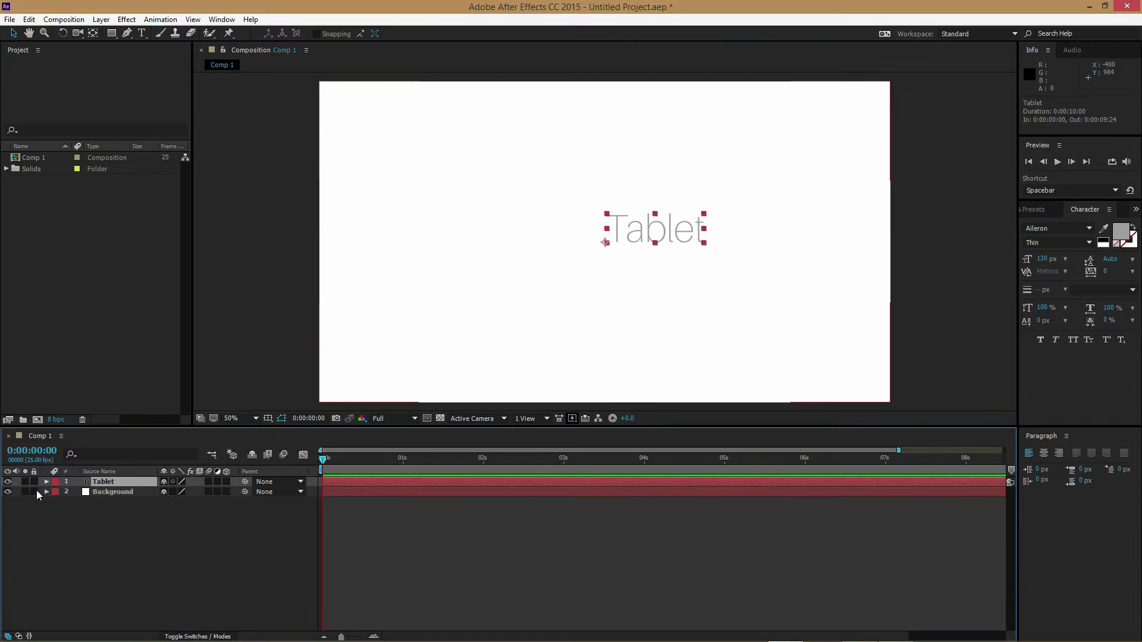
left_click_drag(645, 234, 603, 251)
Step: Move the Tablet text's anchor point to the middle of its left edge and duplicate the layer twice
key("y")
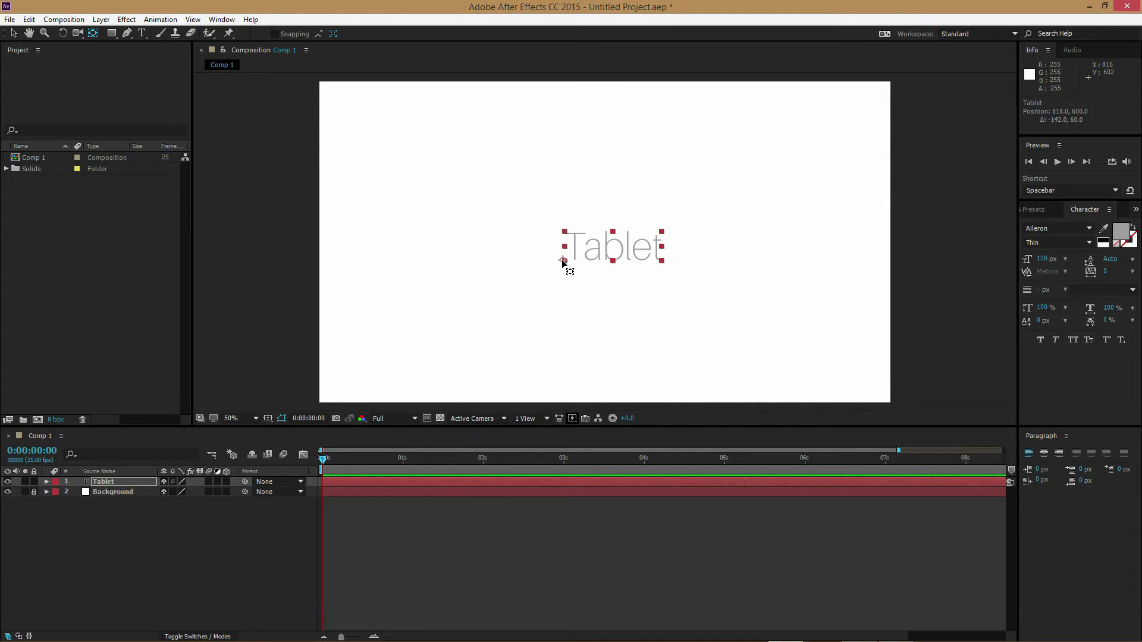
mouse_move(563, 263)
left_mouse_down()
mouse_move(578, 248)
mouse_move(612, 249)
mouse_move(566, 247)
left_mouse_up()
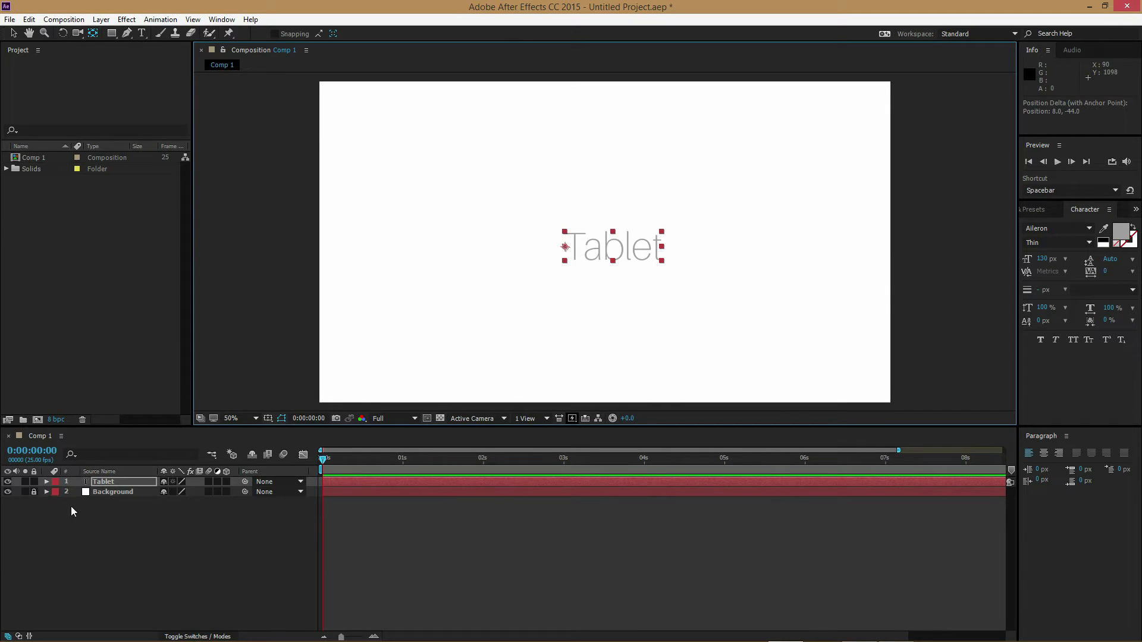
left_click(102, 482)
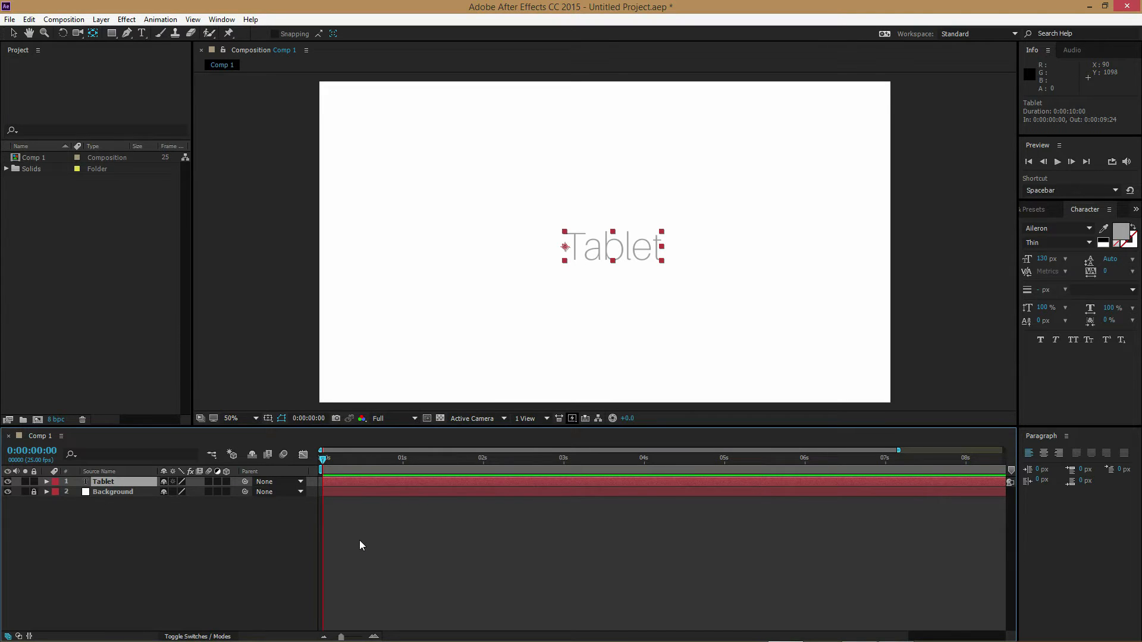
key("ctrl+d")
key("ctrl+d")
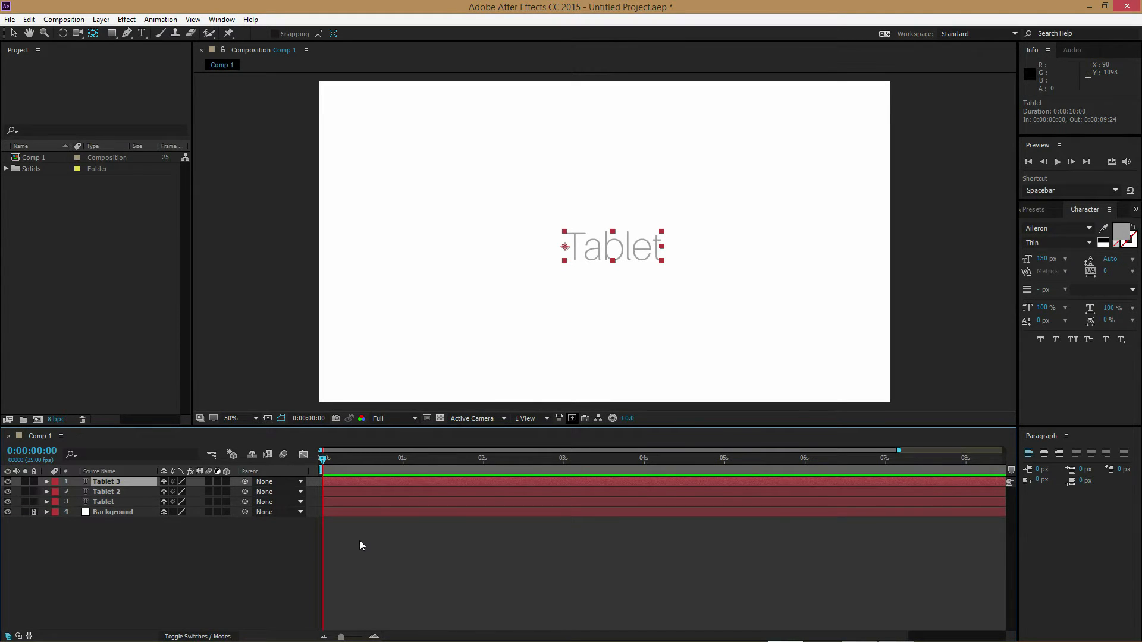
Step: Move Tablet 2 straight up about 142 px and Tablet 3 straight down about 152 px to stack the three words
left_click(113, 491)
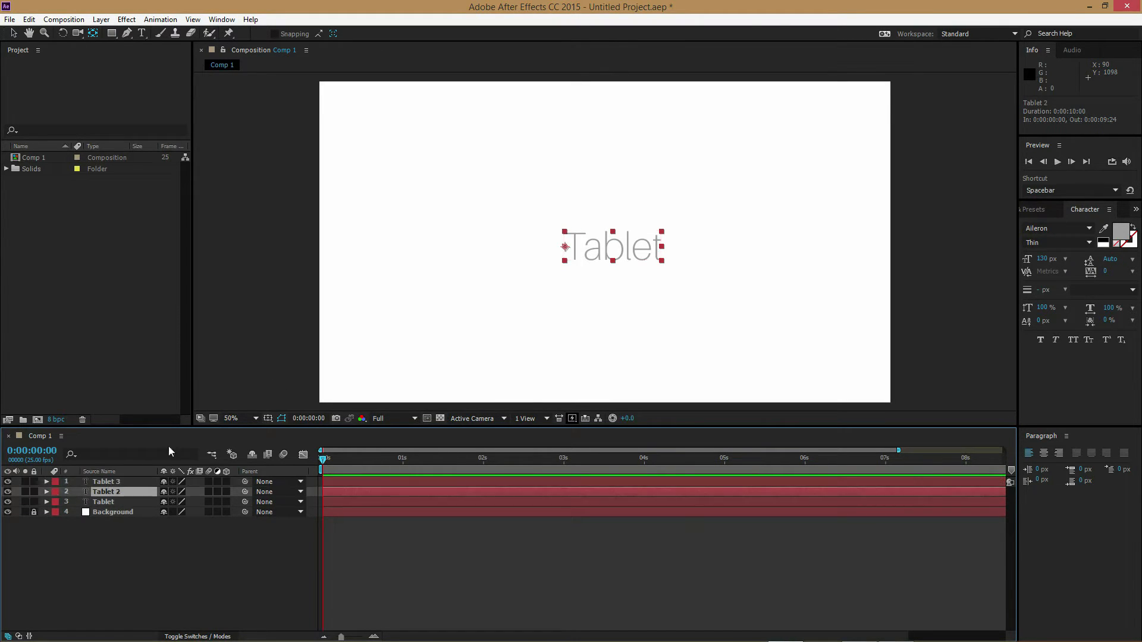
left_click(13, 33)
left_click_drag(614, 254, 599, 208)
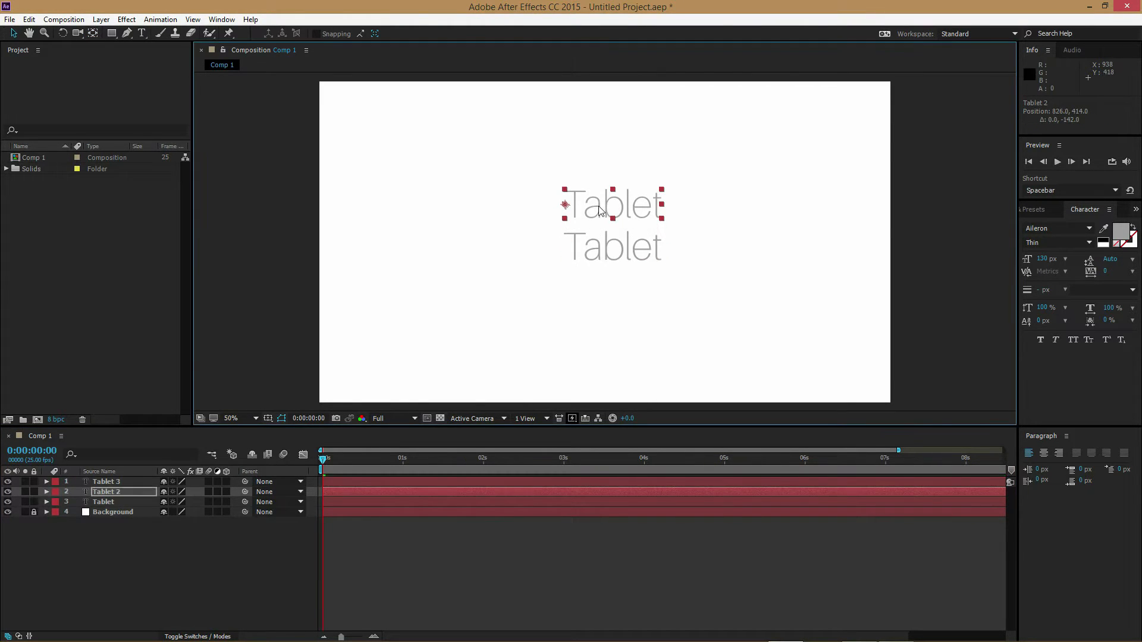
left_click(109, 483)
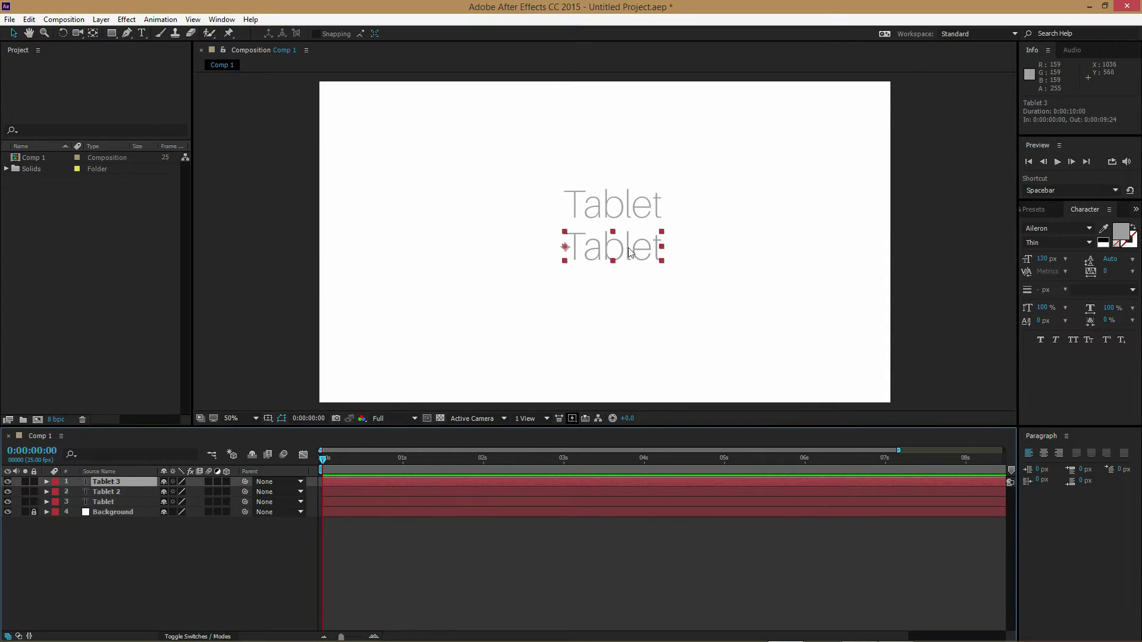
left_click_drag(613, 249, 614, 295)
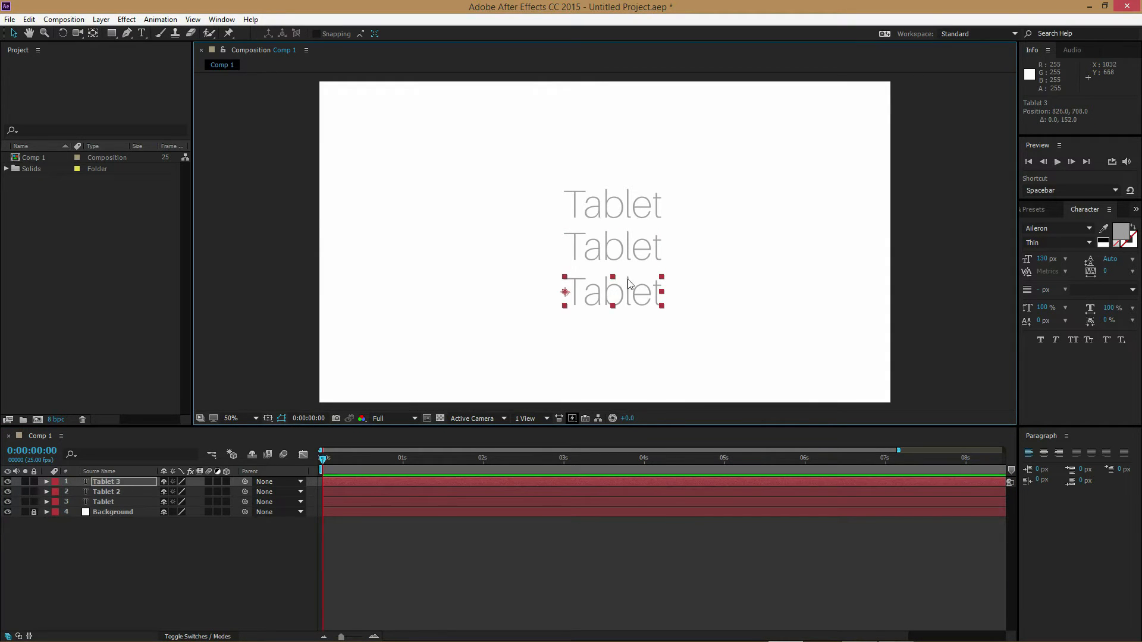
Step: Draw a red rectangle about 82 by 66 px on a new shape layer, just left of the uppermost word
right_click(112, 542)
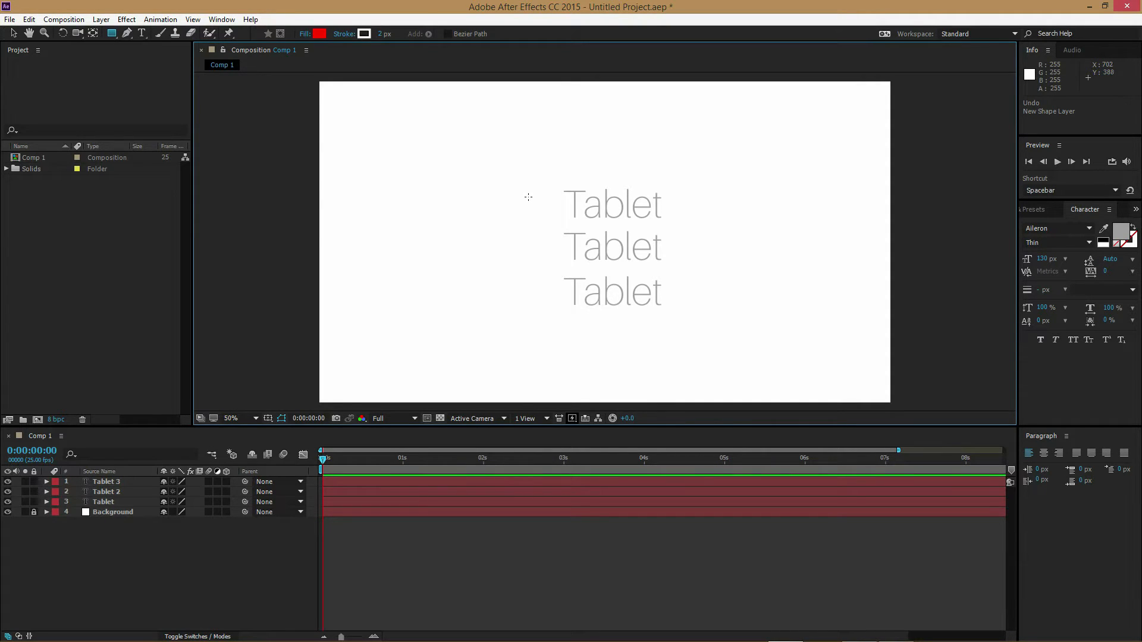
left_click_drag(531, 197, 556, 217)
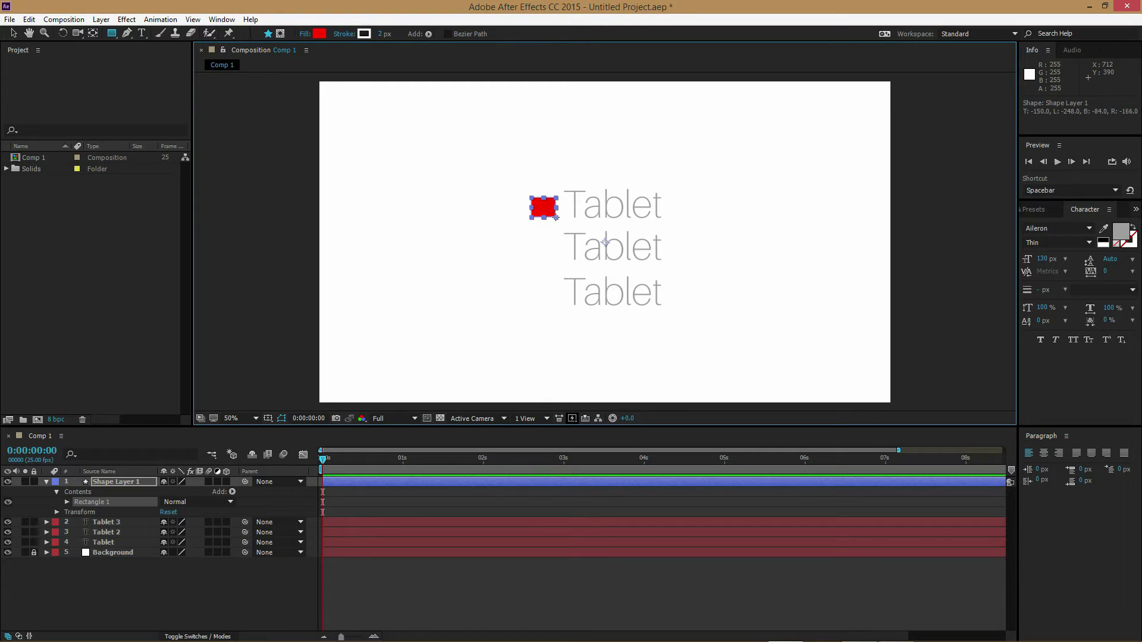
Step: Move the rectangle beside the middle word and narrow it into a slim upright bar
left_click(14, 33)
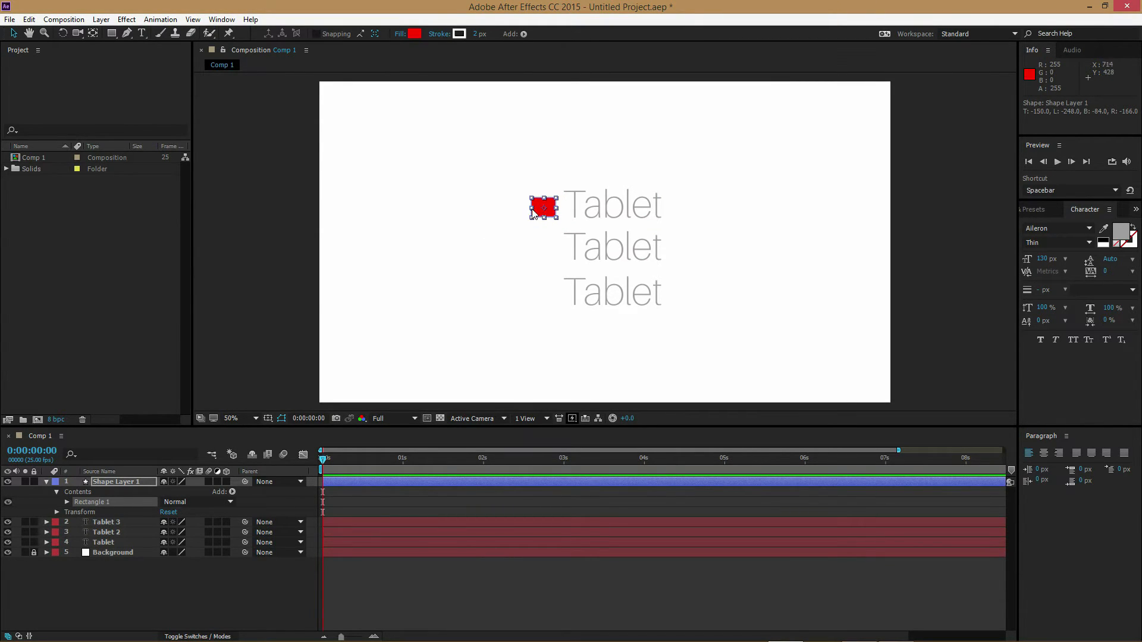
left_click_drag(536, 210, 540, 249)
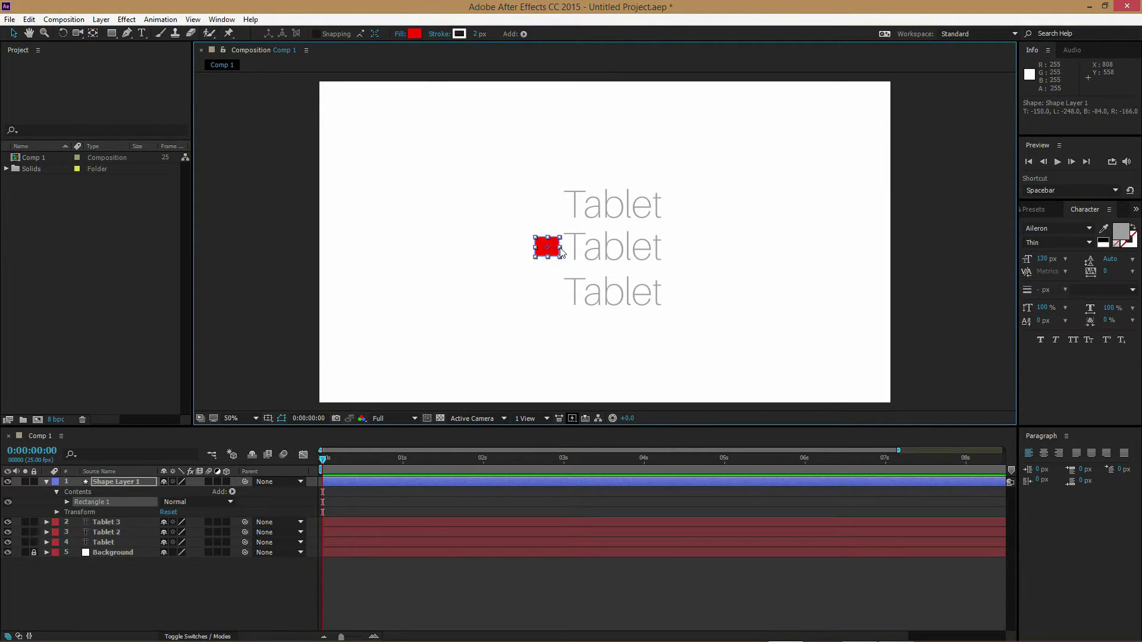
left_click_drag(560, 247, 552, 249)
Step: Change the bar's fill color to blue 0090FF
left_click(415, 34)
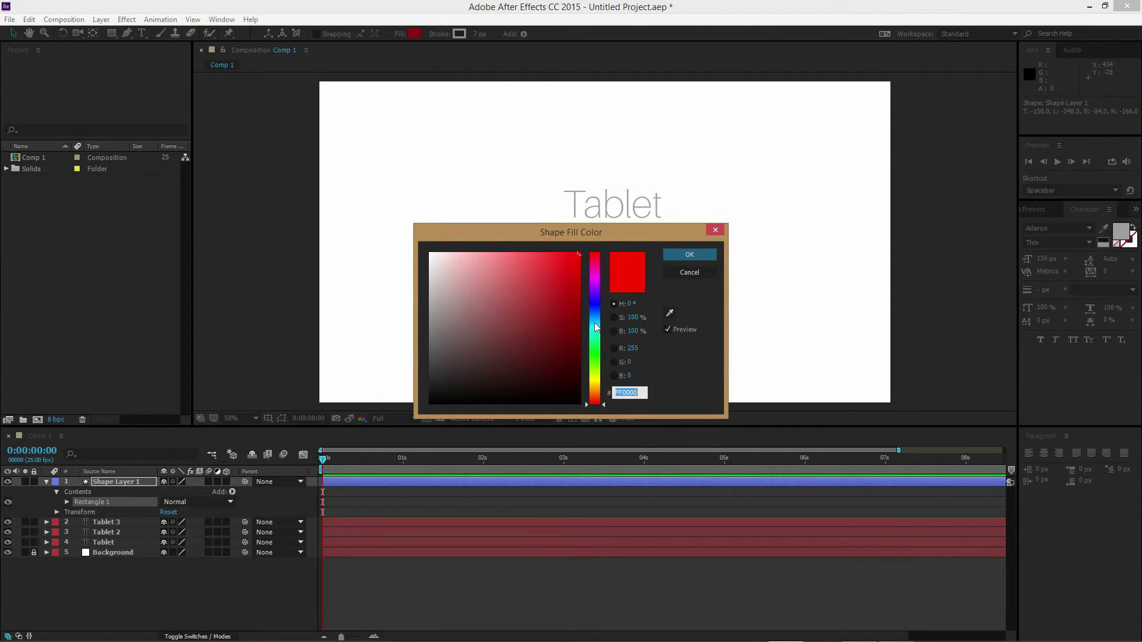
left_click_drag(594, 322, 594, 317)
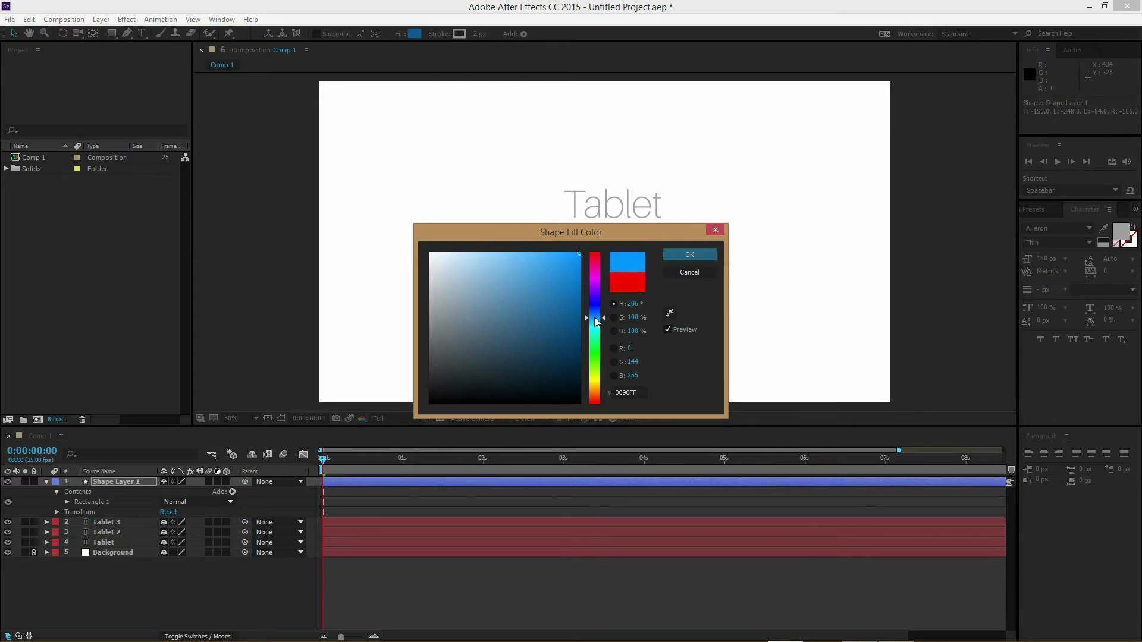
left_click(674, 256)
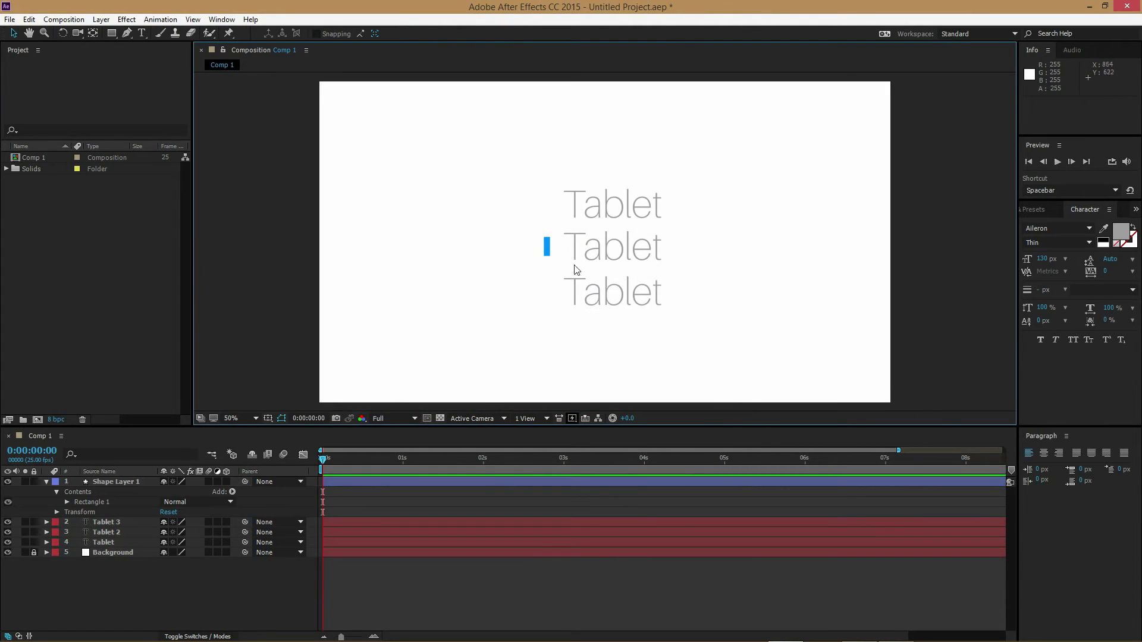
Step: Move the blue bar about 10 px right and 6 px down, closer to the middle word
left_click_drag(548, 255, 552, 257)
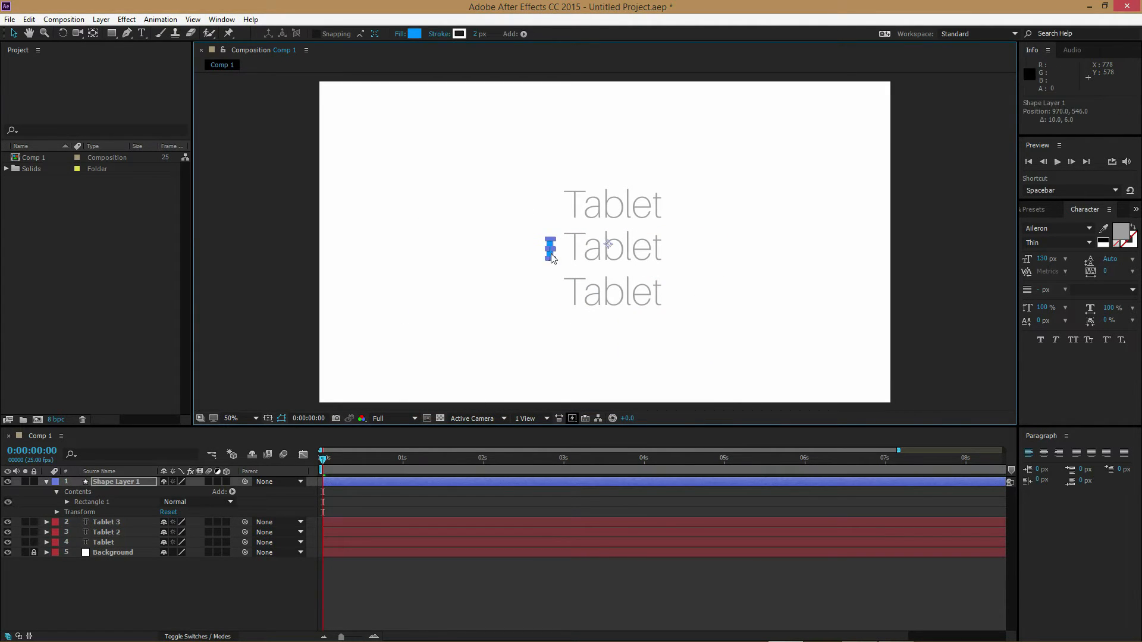
left_click(734, 283)
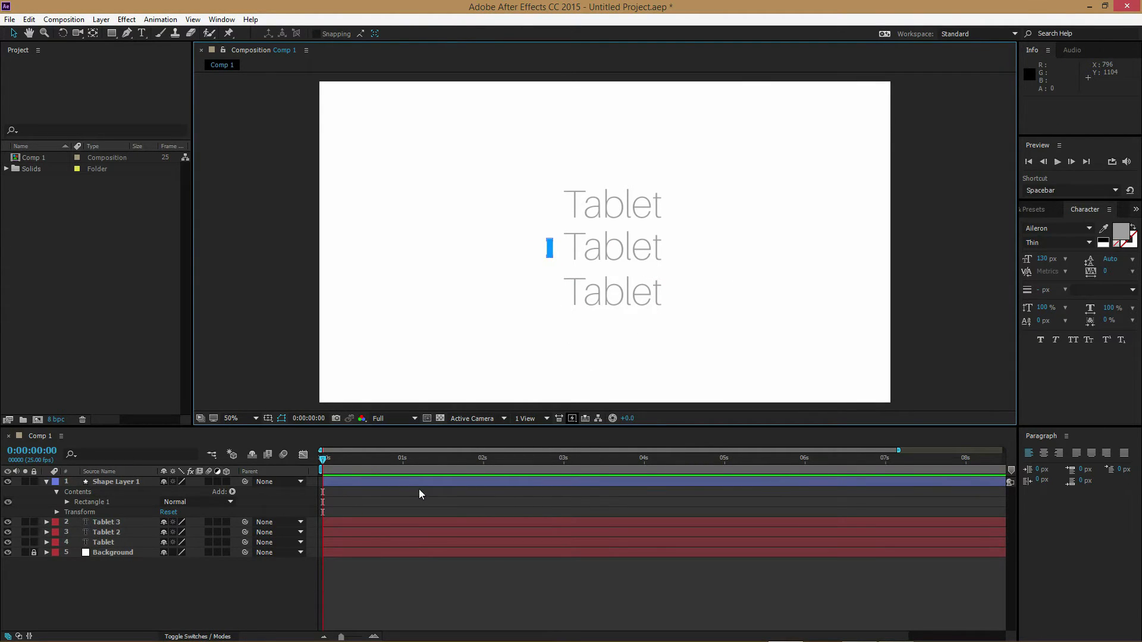
Step: Start Position keyframes for all three Tablet text layers at 0:00:00:04
left_click(609, 256)
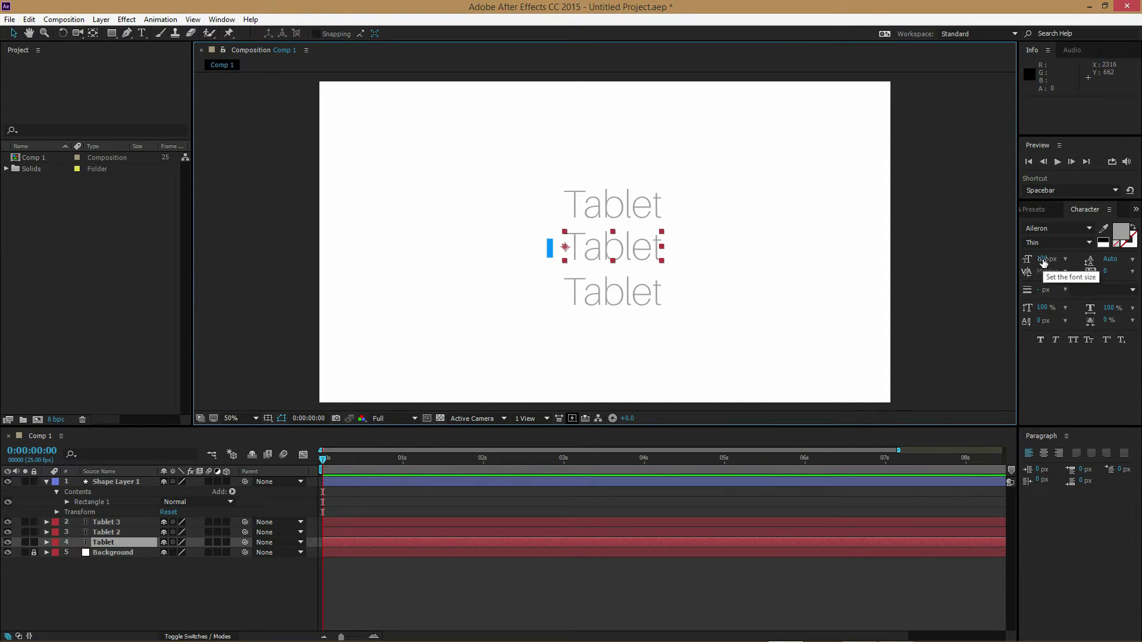
left_click(608, 211)
left_click(608, 292, "shift")
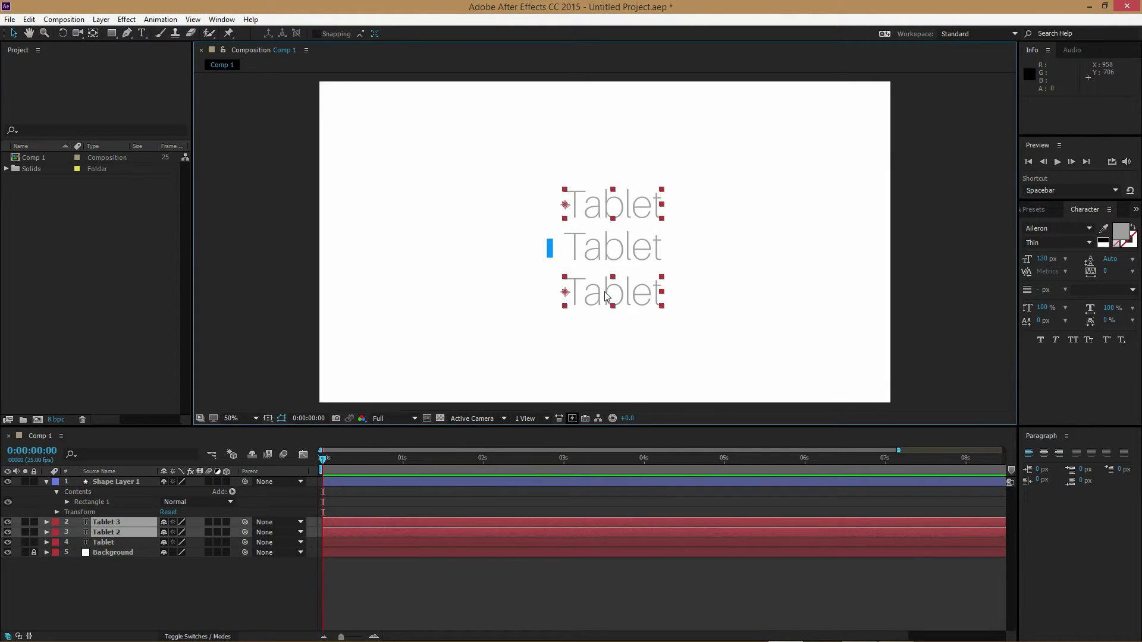
left_click(608, 255, "shift")
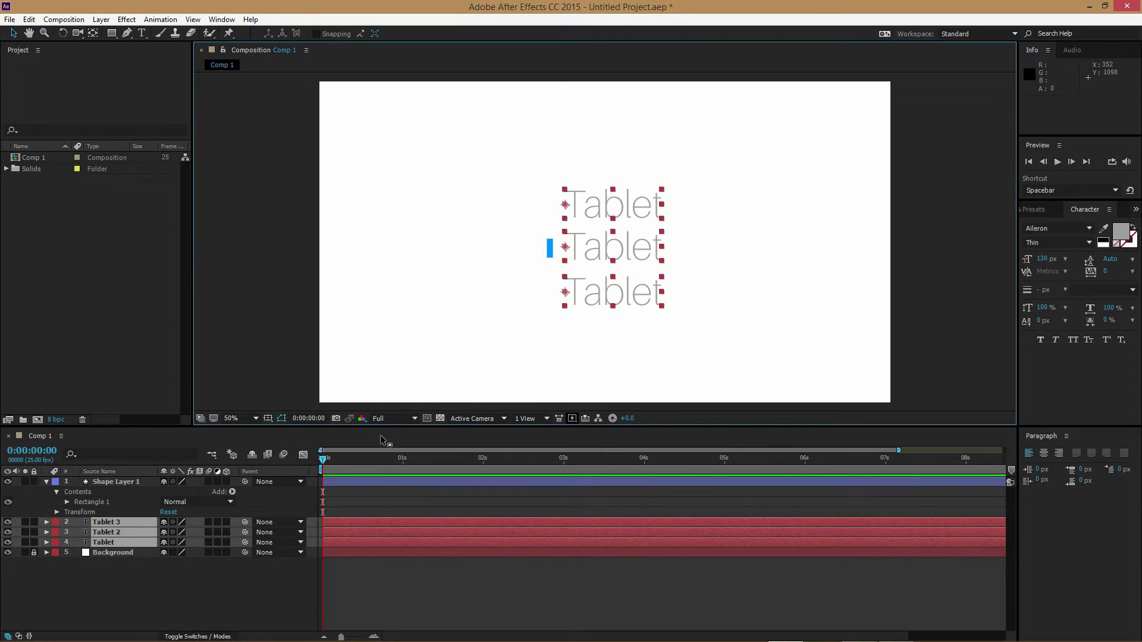
left_click(327, 462)
left_click_drag(331, 463, 336, 465)
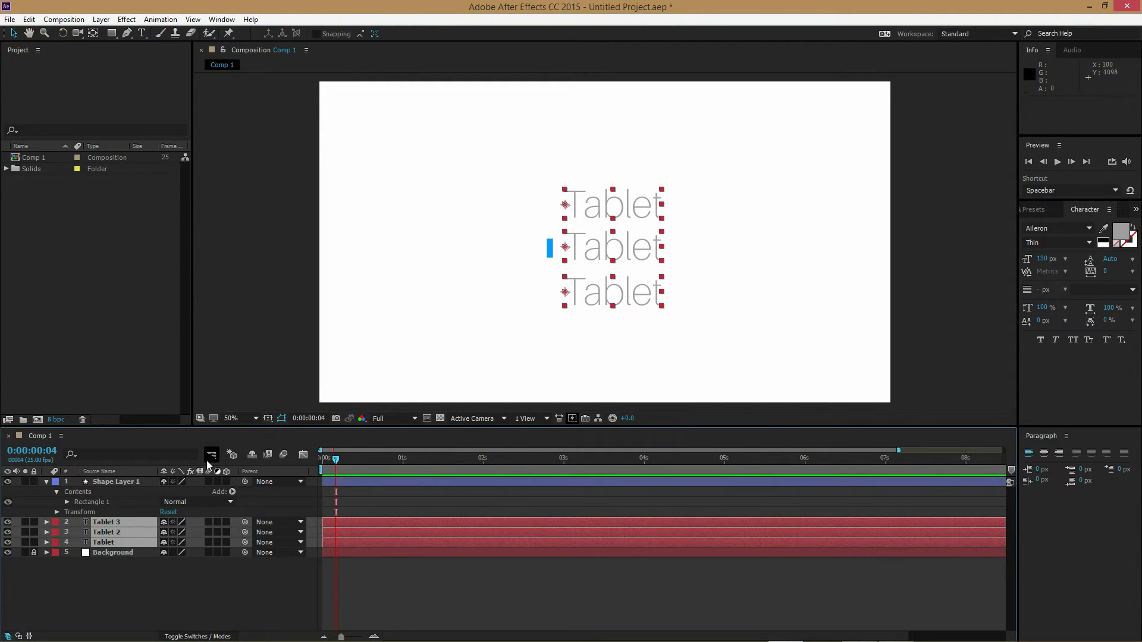
key("p")
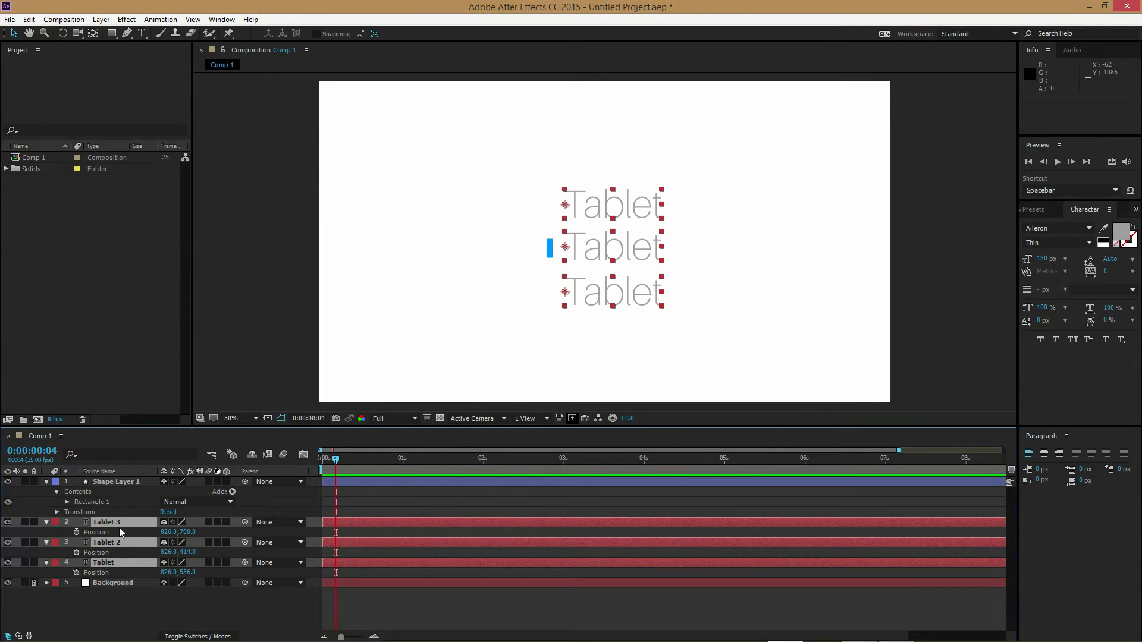
left_click(77, 532)
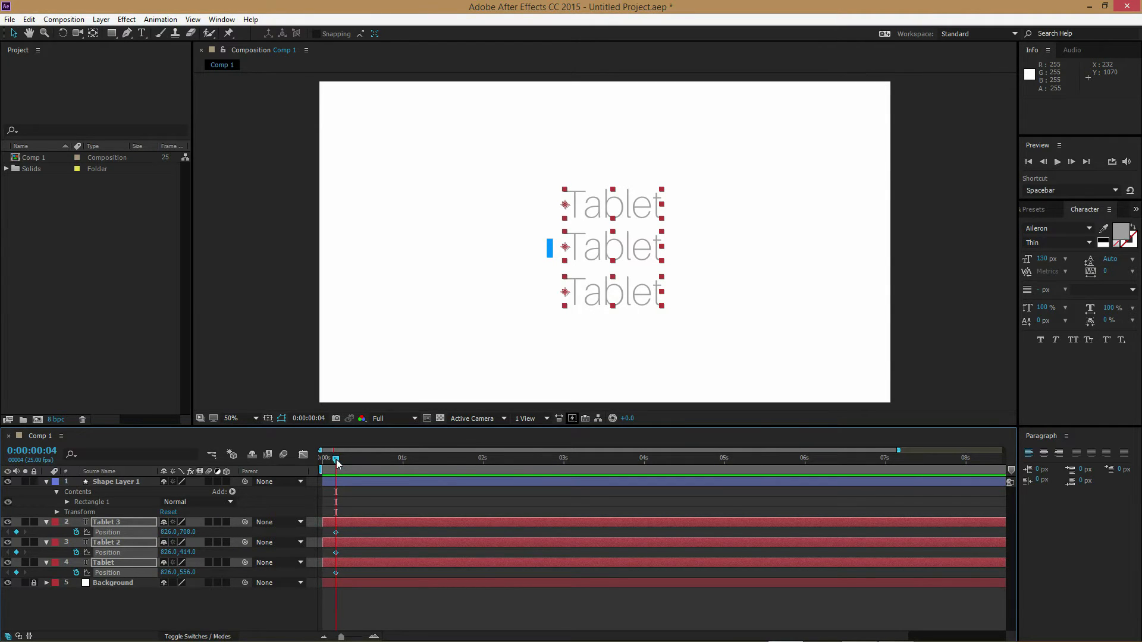
Step: Move the three words straight down 148 px at frame 6 and hold them there with Position keyframes at frame 7
left_click_drag(336, 460, 342, 461)
left_click_drag(598, 249, 596, 295)
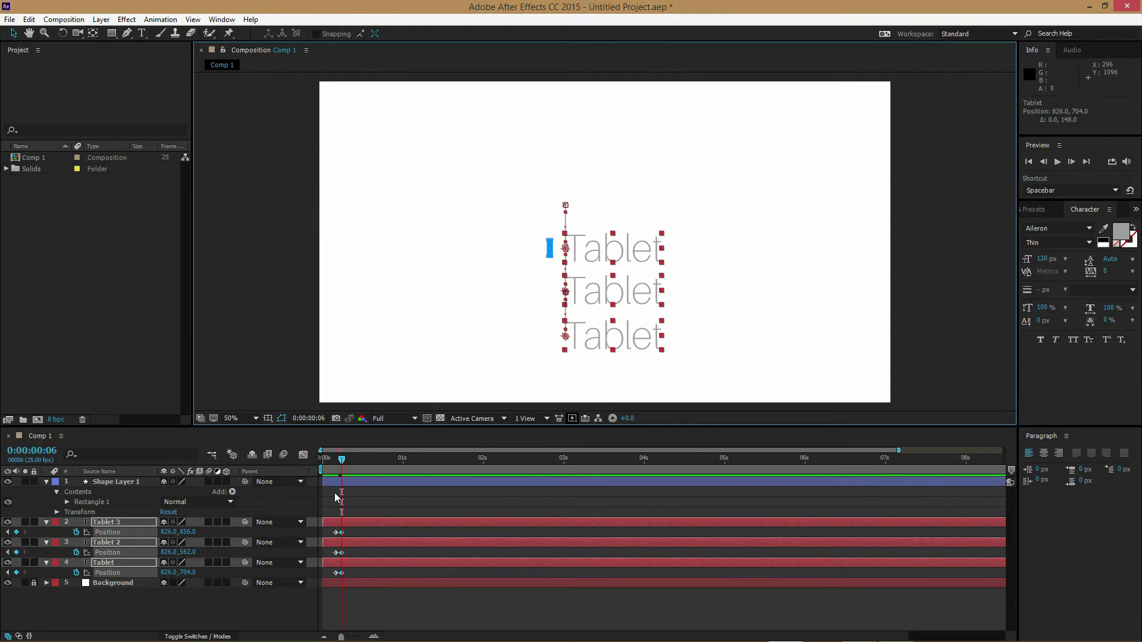
scroll(367, 553, "up", 4)
left_click_drag(423, 637, 402, 638)
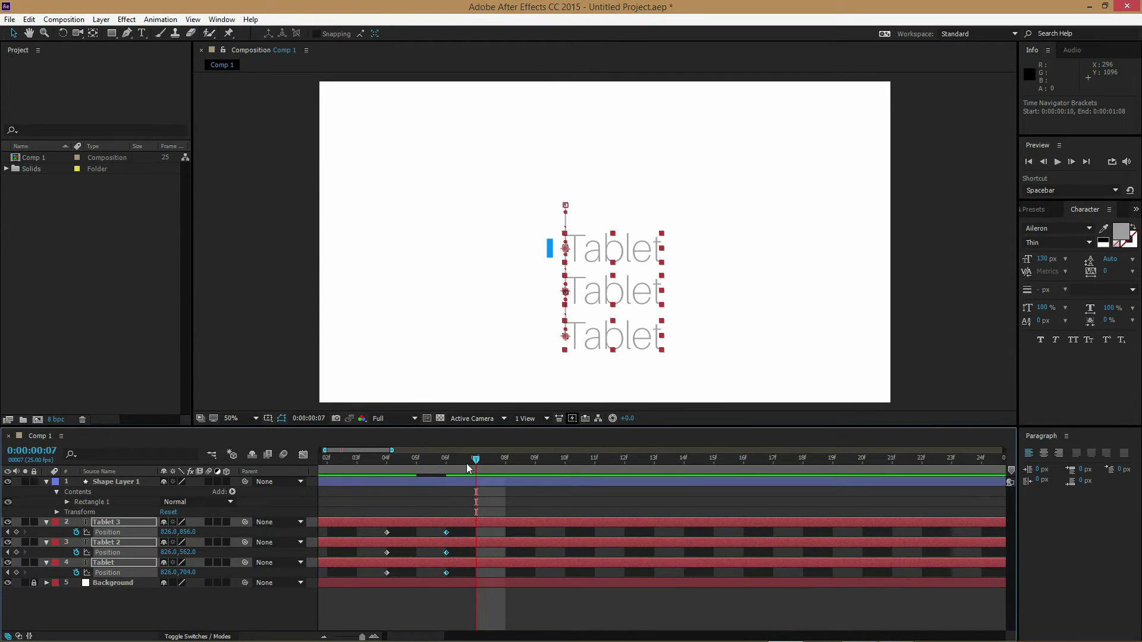
left_click(16, 532)
Step: Move the three words straight up 142 px at frame 9 and hold them with Position keyframes at frame 10
left_click_drag(473, 460, 509, 460)
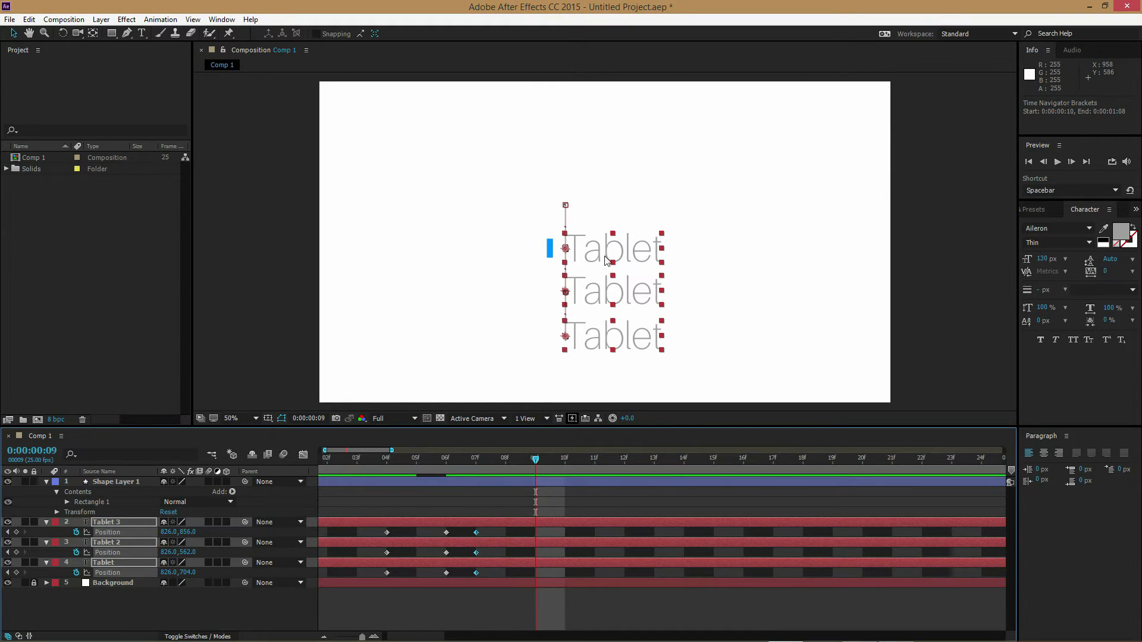
left_click_drag(606, 259, 609, 217)
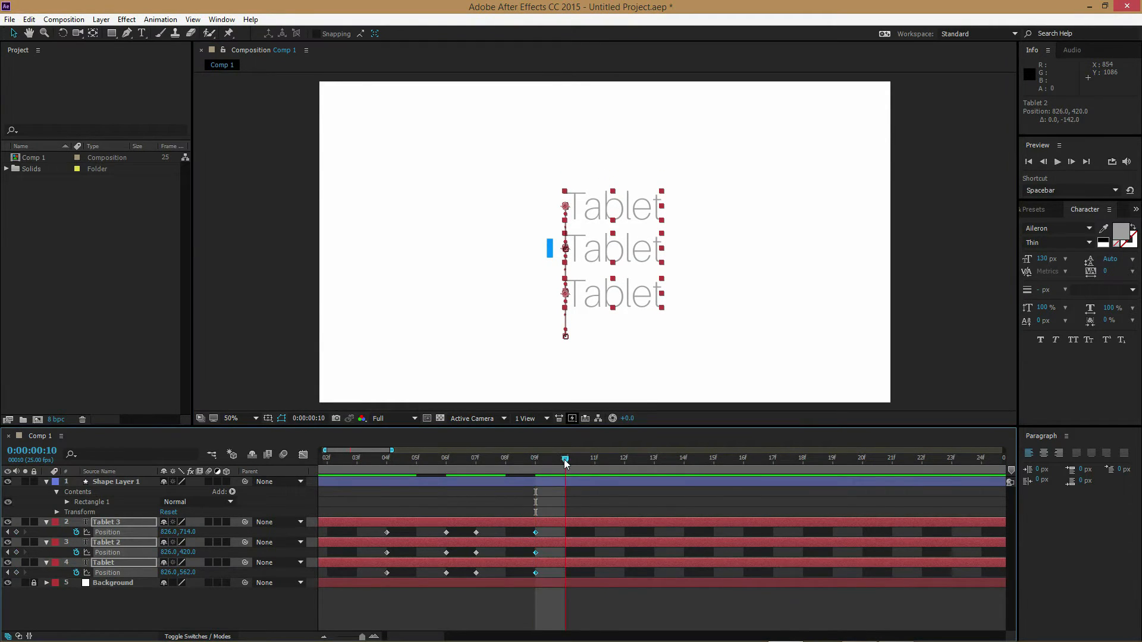
left_click(565, 461)
left_click(17, 532)
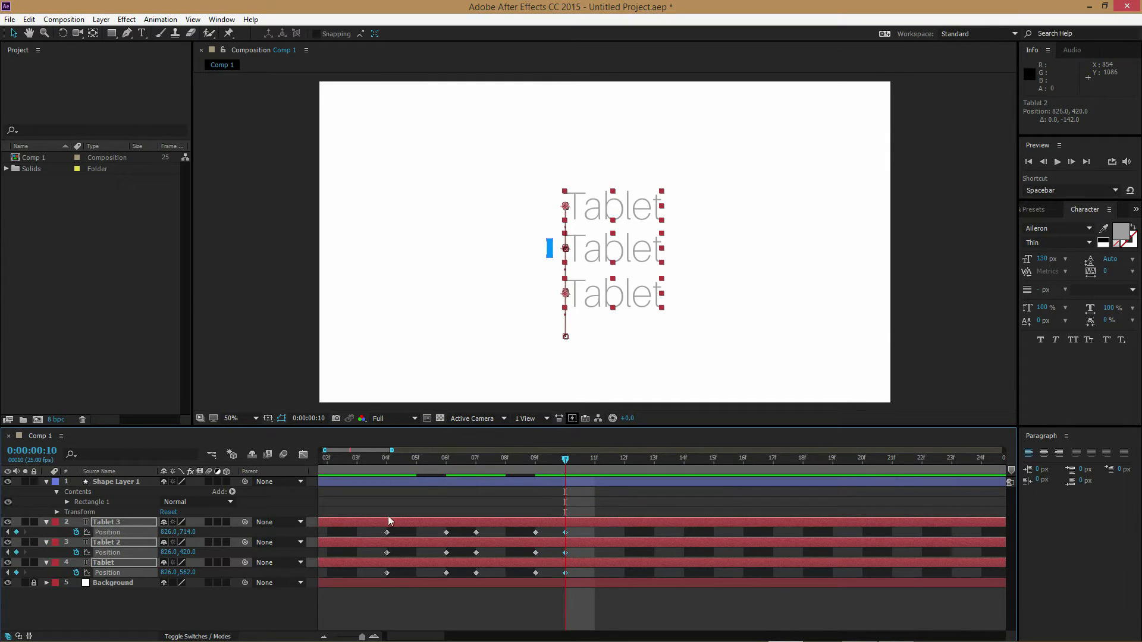
Step: Move the three words straight up another 138 px at frame 12 and preview the animation
left_click_drag(567, 459, 625, 462)
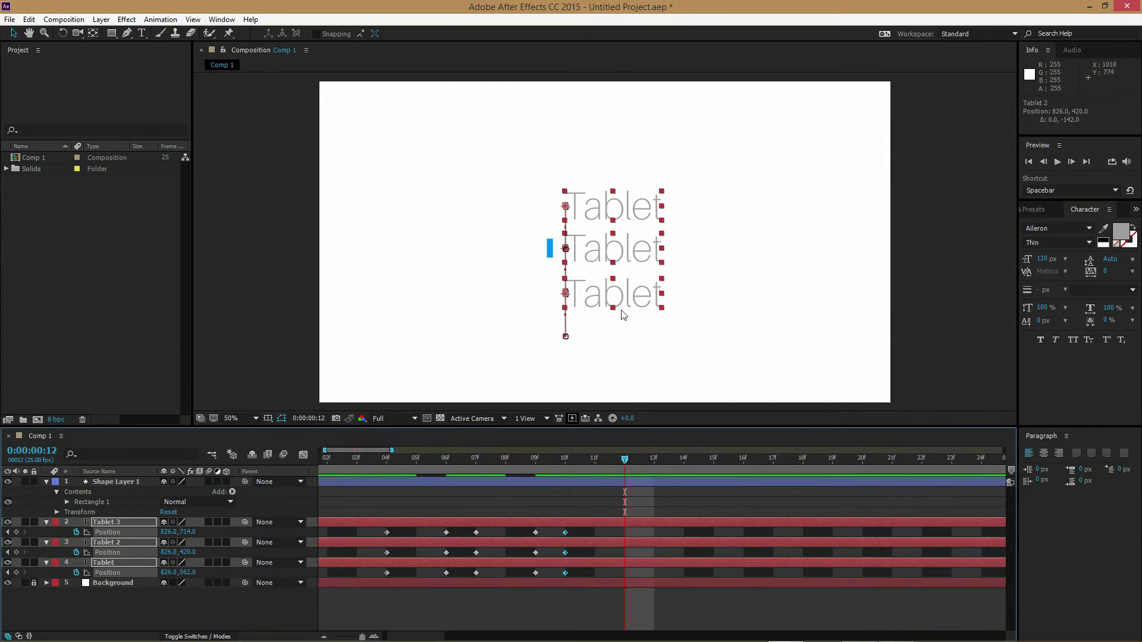
left_click_drag(602, 259, 602, 217)
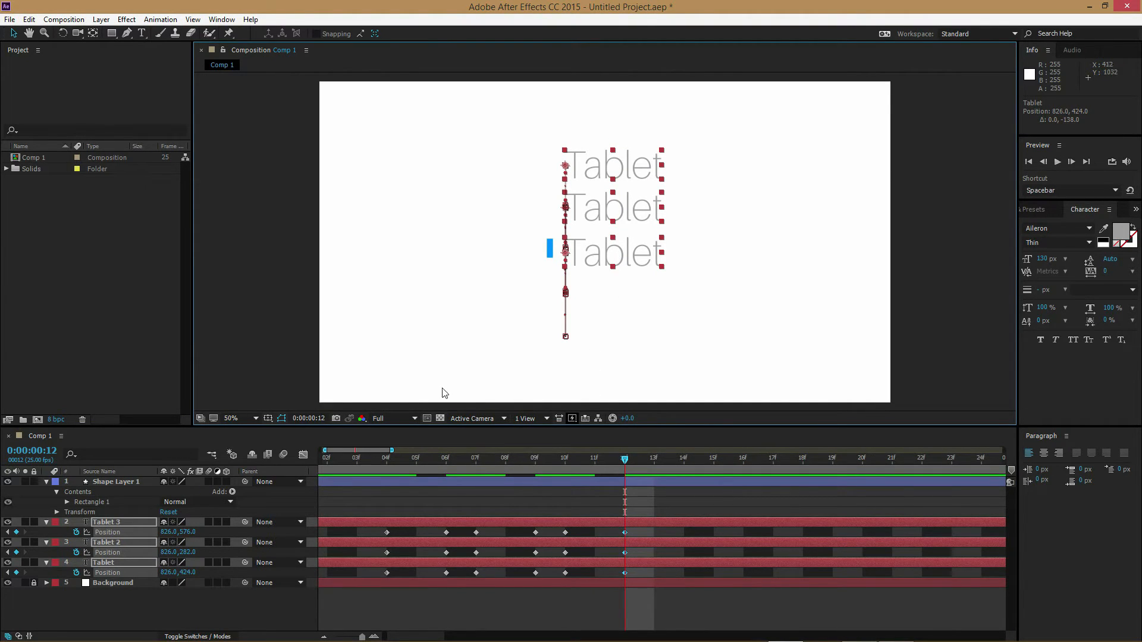
left_click_drag(617, 459, 366, 463)
key("space")
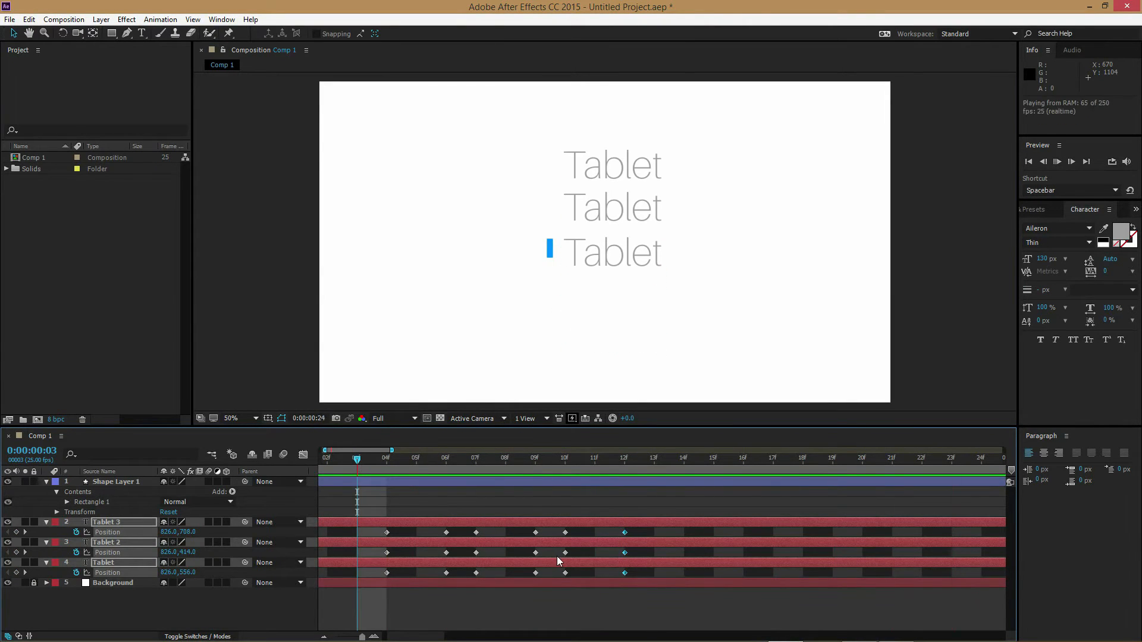
Step: Spread the text layers' Position keyframes after the first set out to frames 9, 13, 18, 20 and 22
left_click_drag(644, 572, 563, 537)
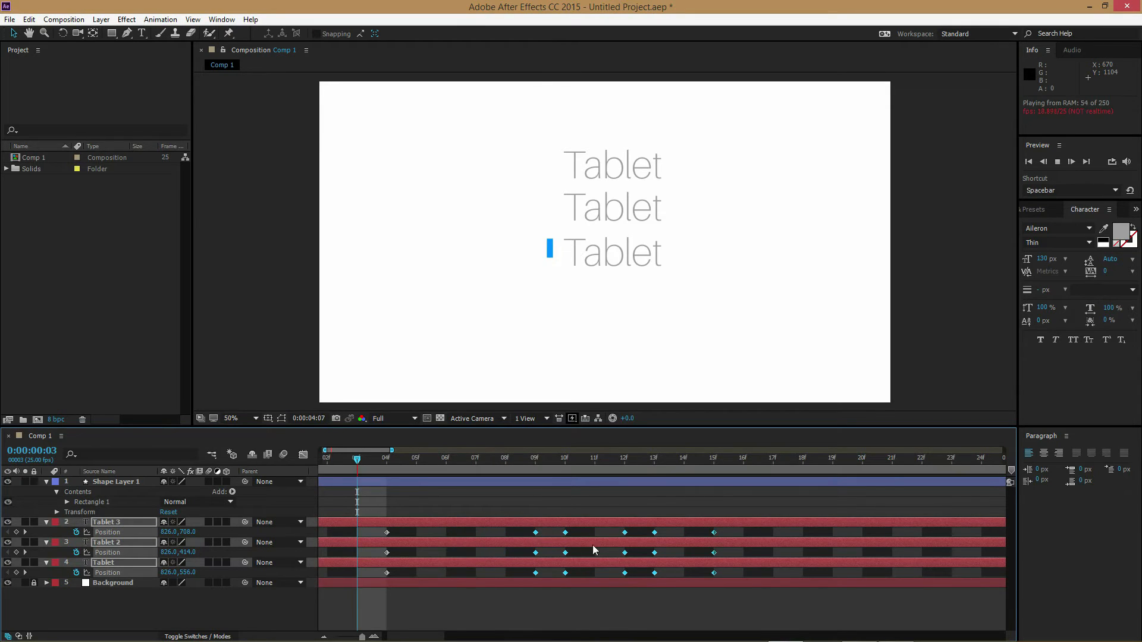
key("space")
left_click(648, 574)
left_click_drag(648, 576, 643, 534)
left_click_drag(823, 572, 810, 532)
left_click_drag(907, 575, 863, 544)
scroll(784, 615, "down", 2)
Step: Move the last set of Position keyframes on the three text layers to 0:00:01:01 and preview from frame 2
left_click(609, 574)
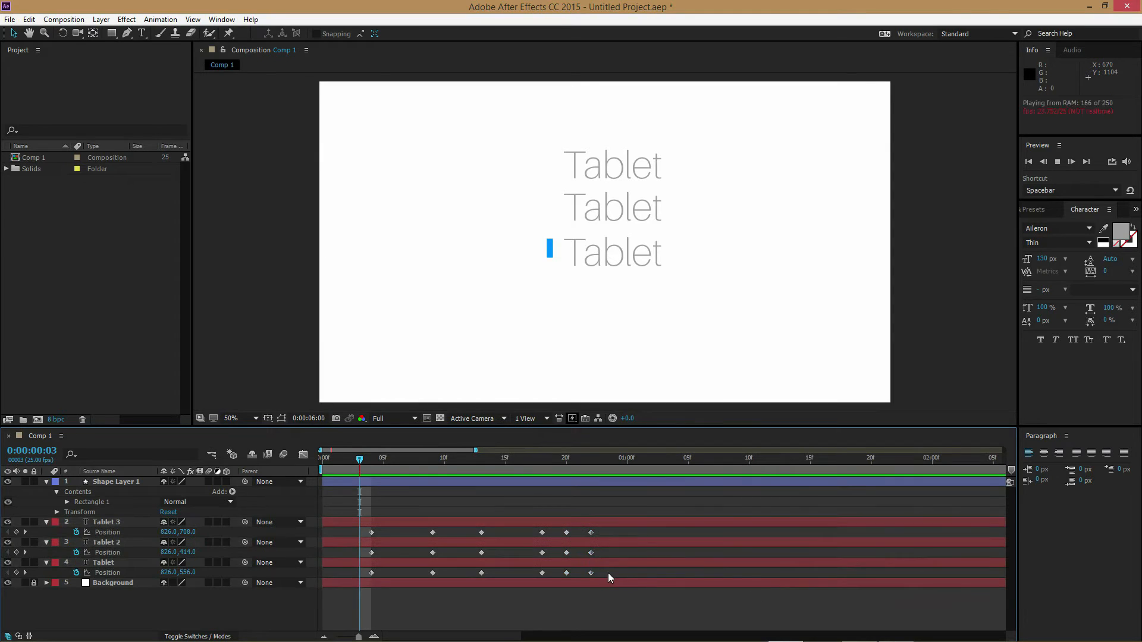
left_click_drag(609, 574, 640, 535)
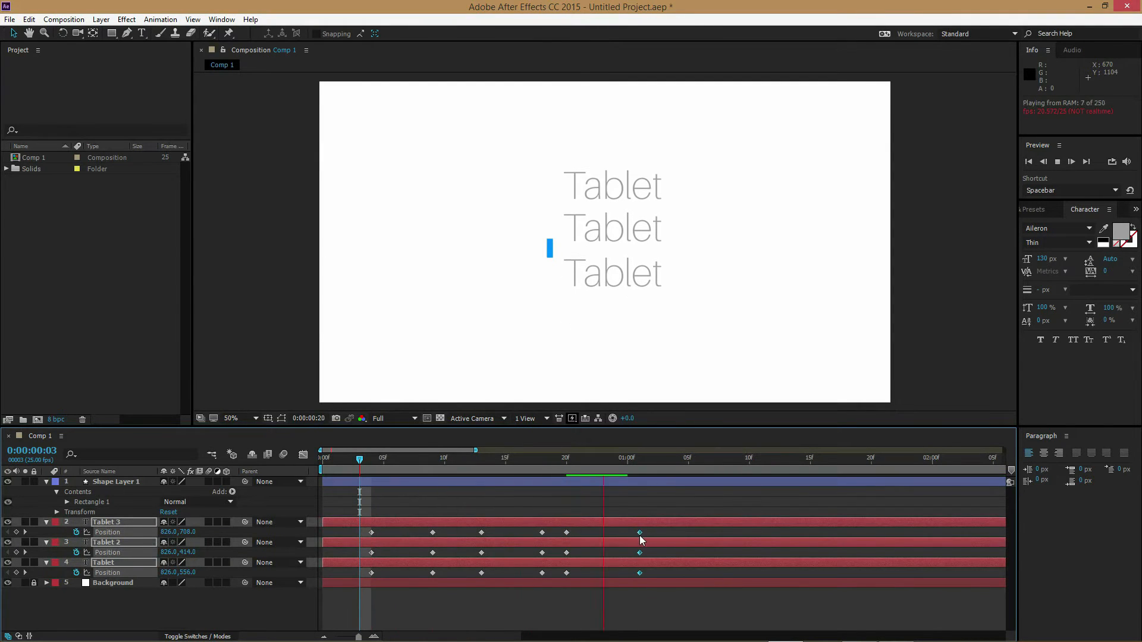
left_click(351, 463)
key("space")
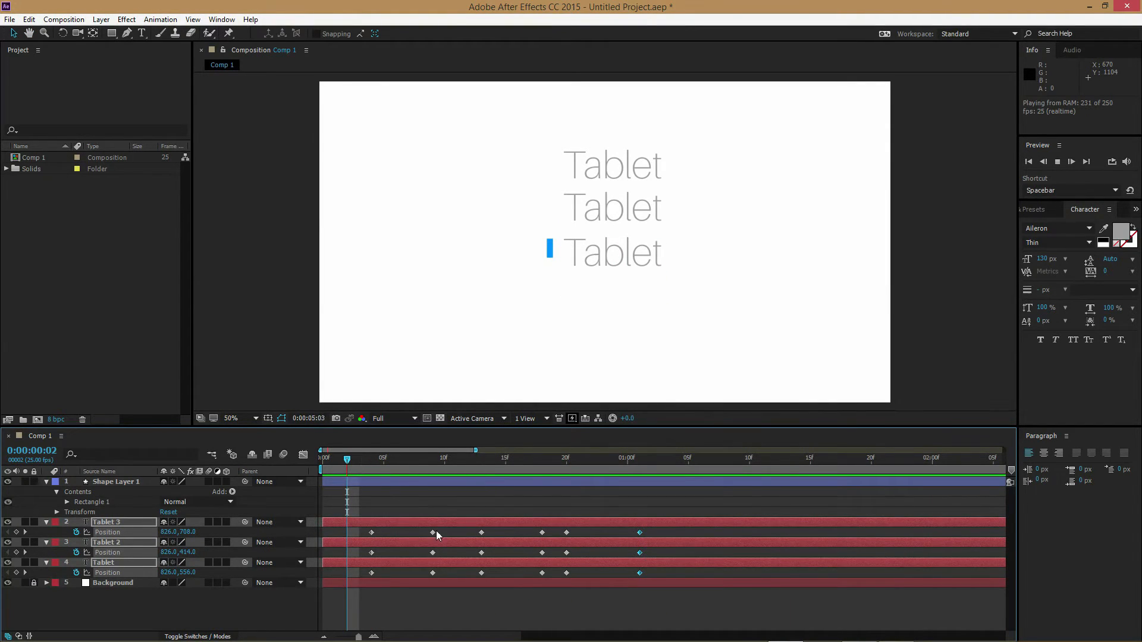
Step: Move the three words straight down 144 px at 0:00:01:03 and preview from frame 18
left_click(433, 459)
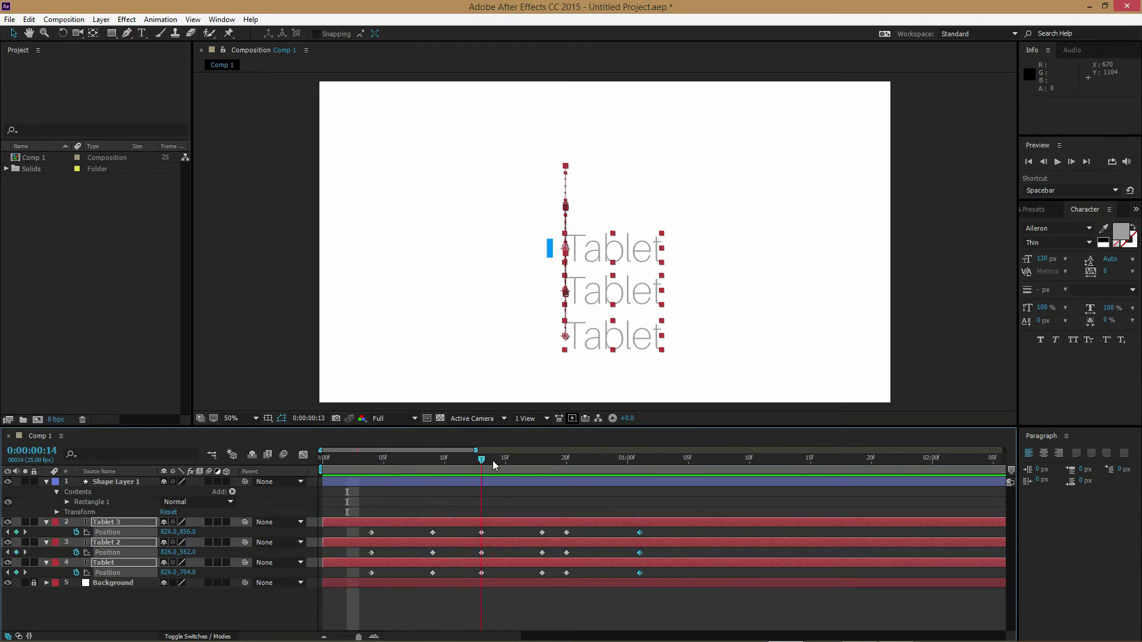
left_click_drag(492, 460, 663, 459)
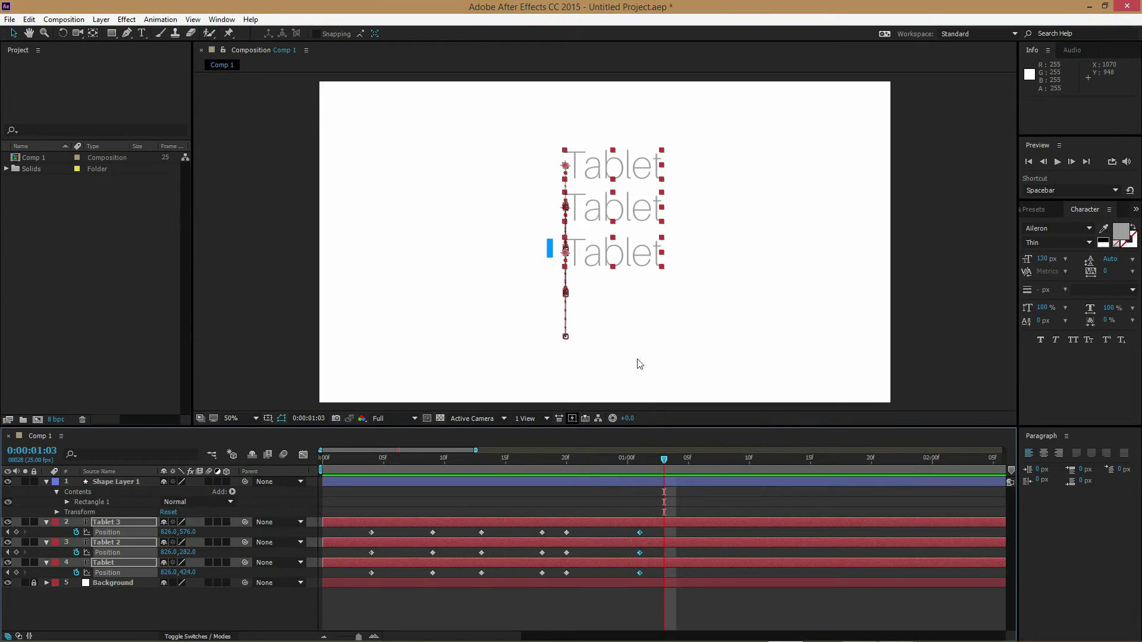
left_click_drag(602, 269, 609, 306)
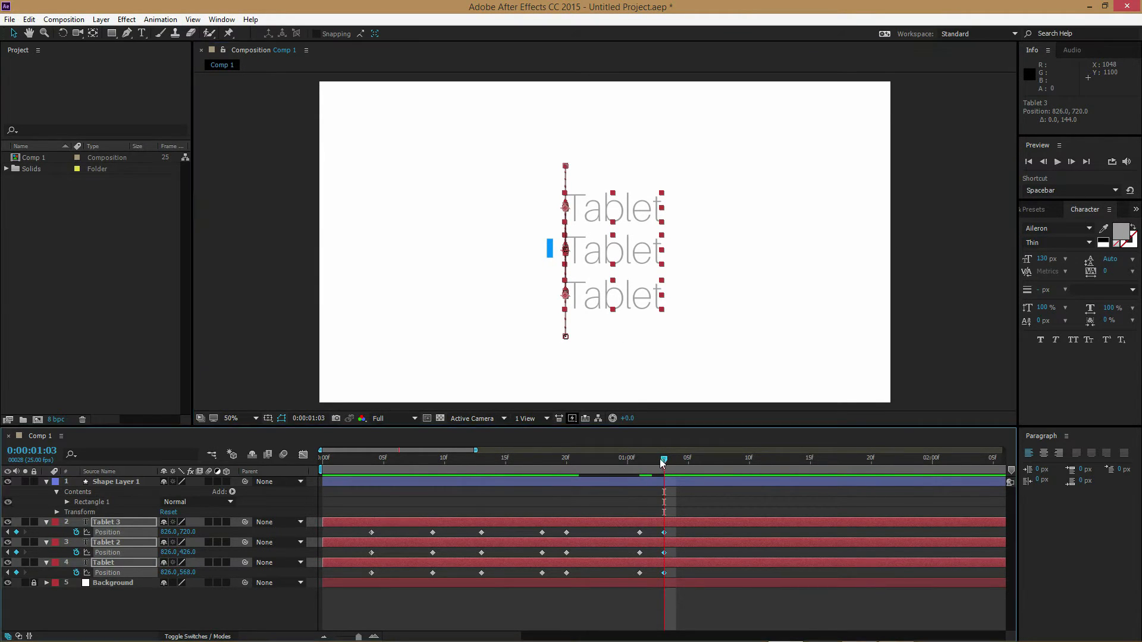
left_click_drag(664, 463, 555, 464)
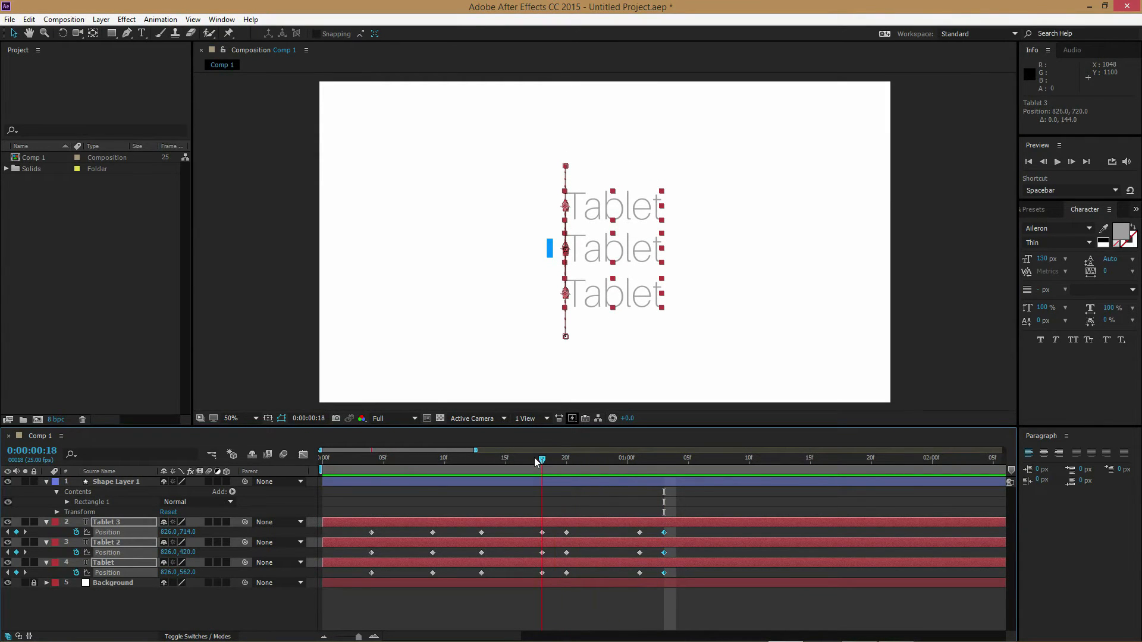
key("space")
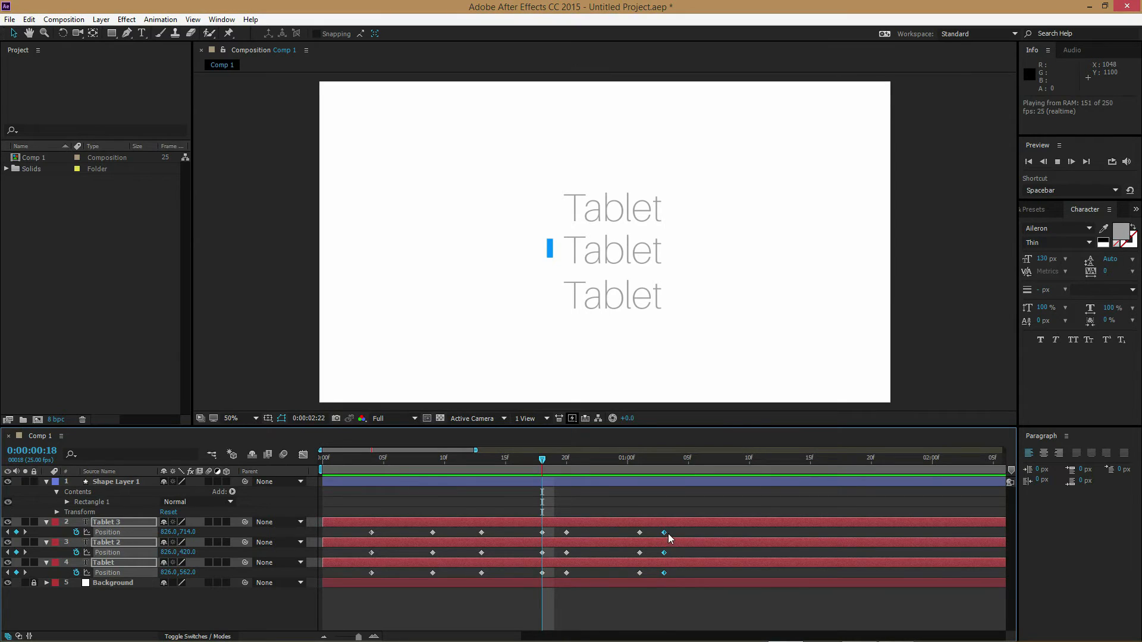
Step: Move the last set of Position keyframes to 0:00:01:05 and play back the final word movement
left_click_drag(669, 534, 693, 535)
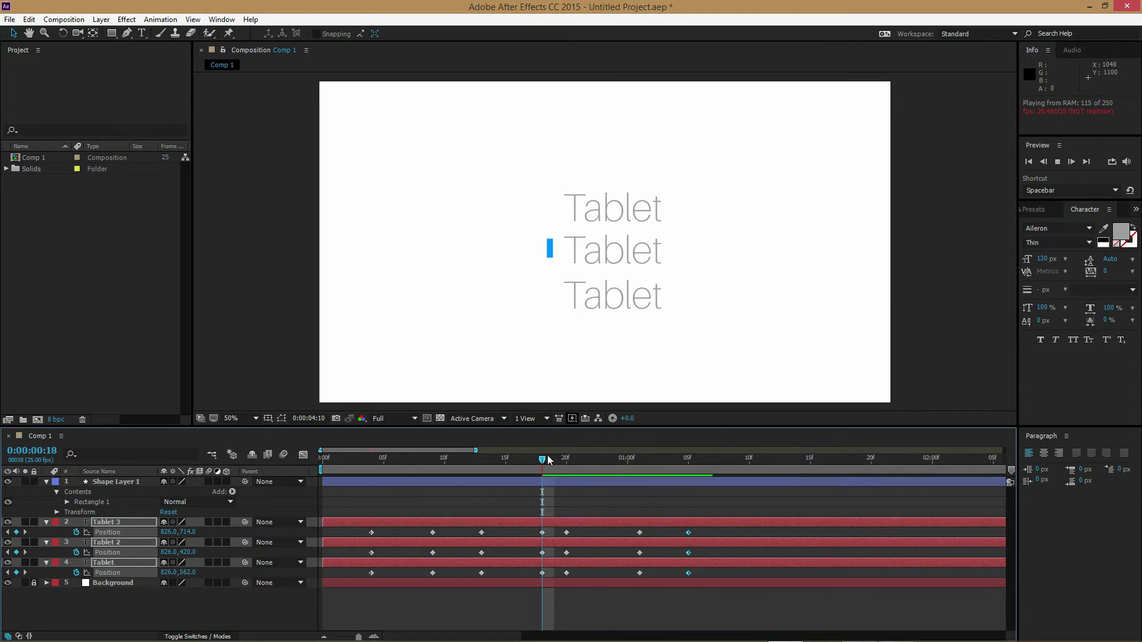
key("space")
key("space")
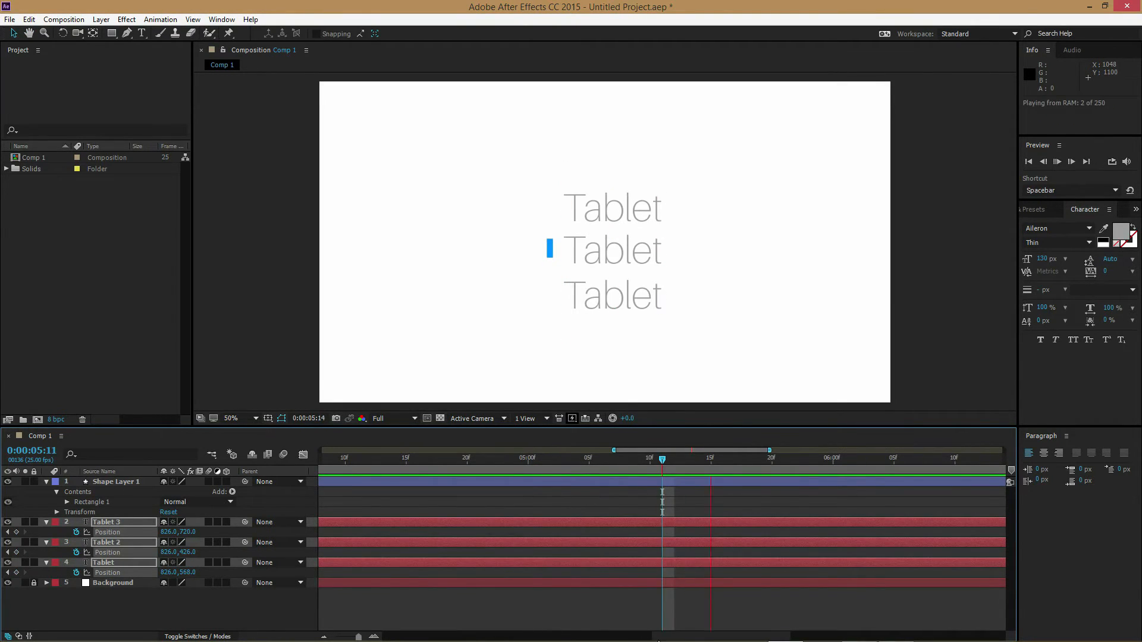
key("space")
left_click_drag(678, 637, 472, 632)
left_click(473, 458)
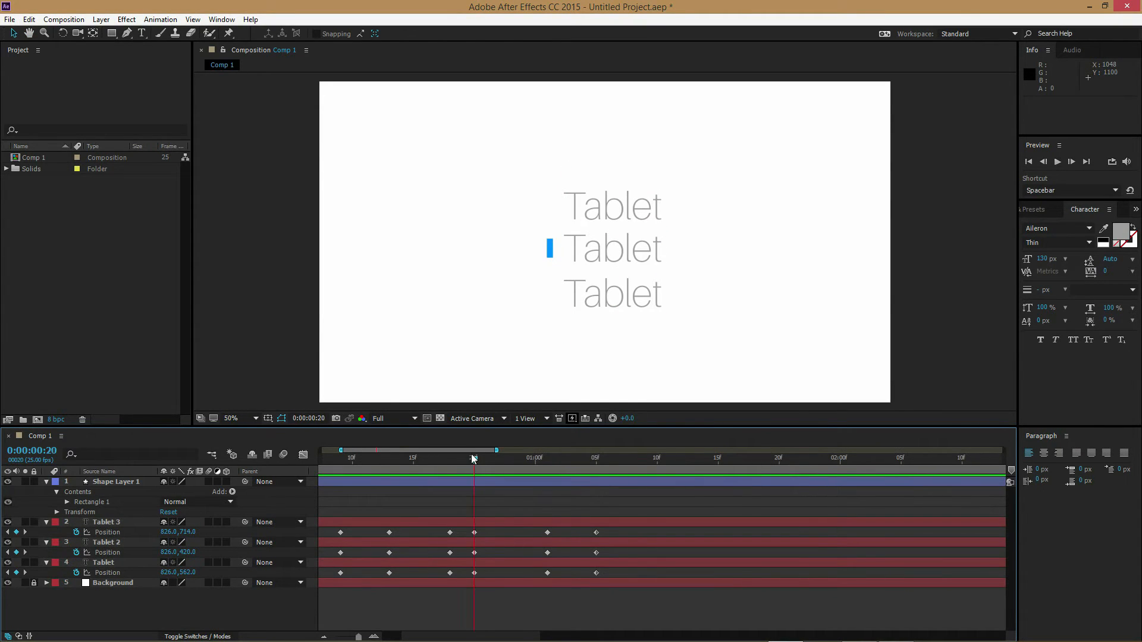
key("space")
key("space")
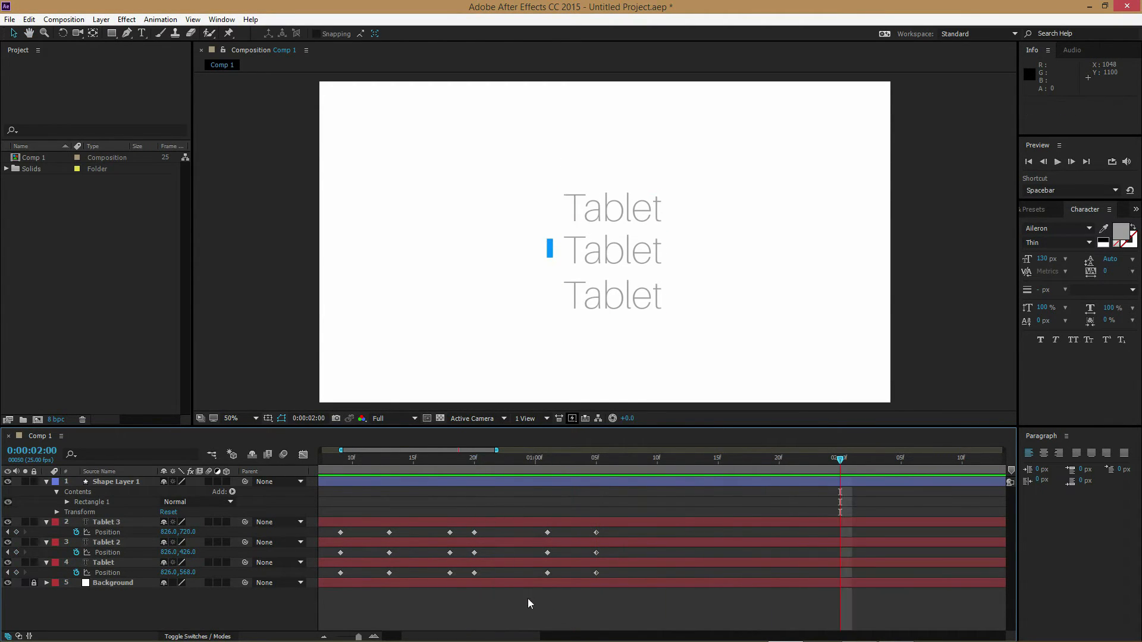
Step: Move the last set of Position keyframes on the three text layers to 0:00:01:11 and preview the animation
left_click_drag(506, 636, 487, 635)
left_click_drag(677, 528, 760, 573)
key("space")
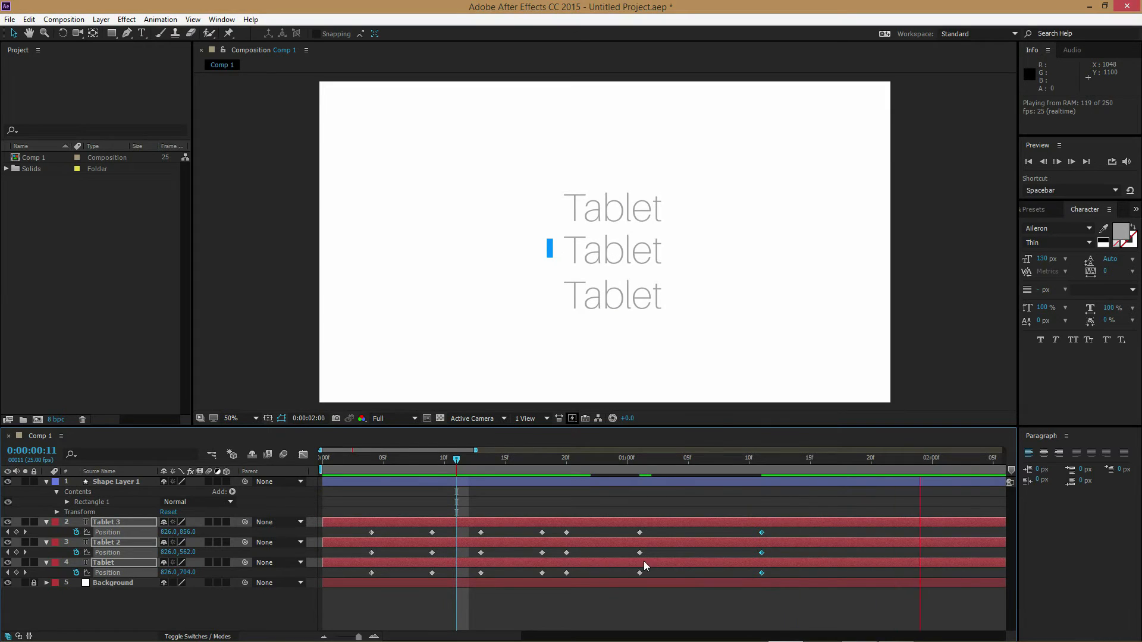
Step: Try to paste a copy of the Position keyframes from 0:00:01:01 at 0:00:01:03, and undo the paste
left_click_drag(612, 455, 664, 489)
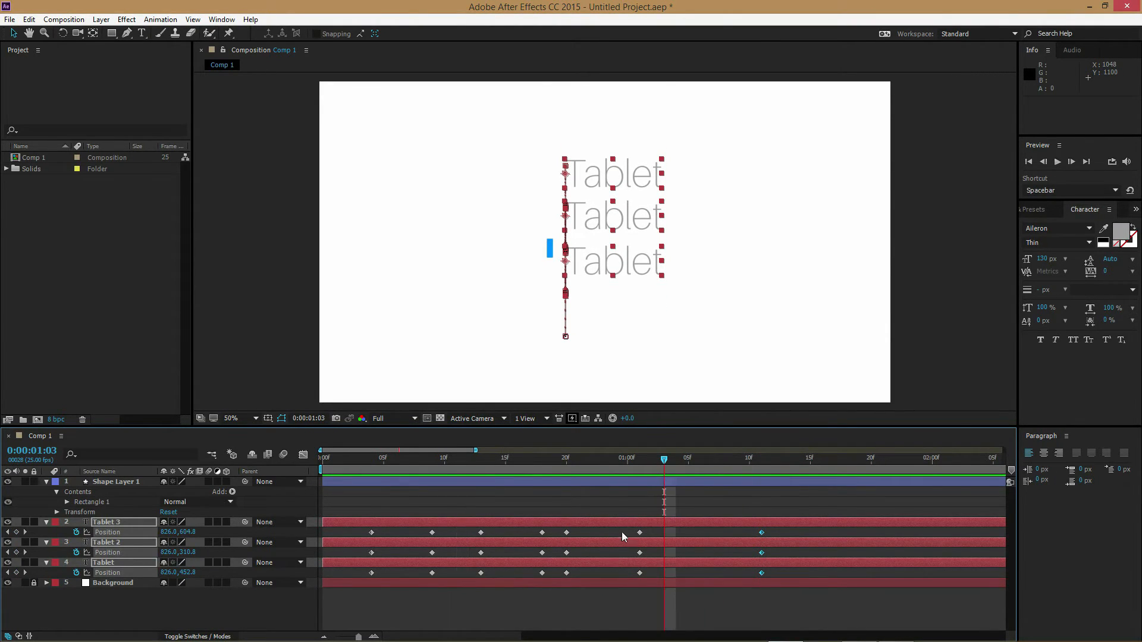
left_click_drag(619, 531, 643, 574)
key("ctrl+v")
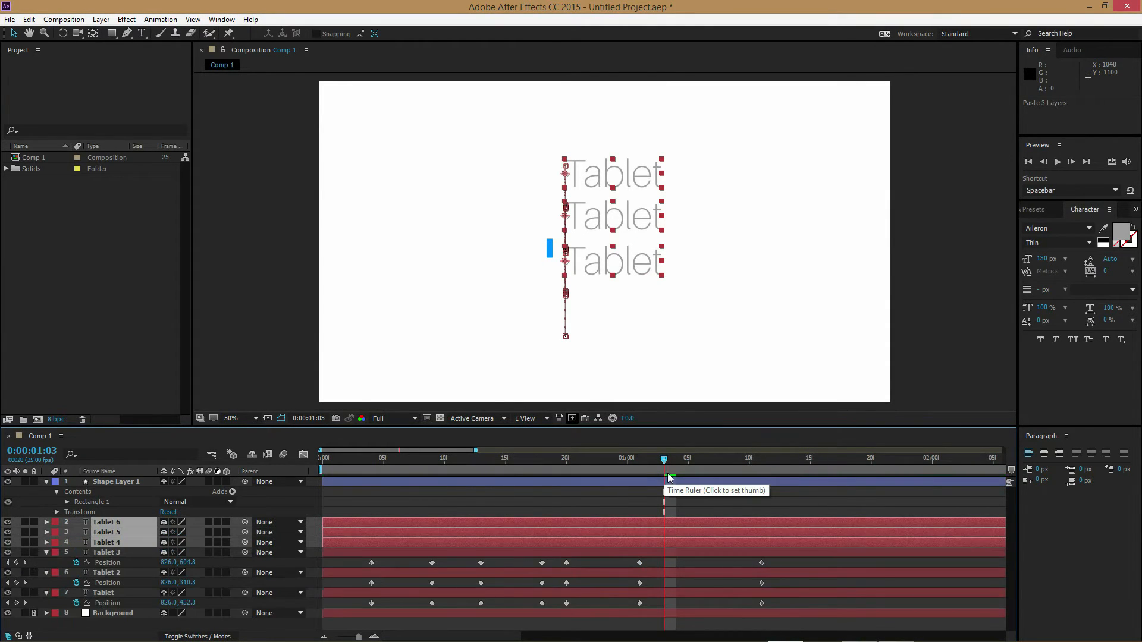
key("ctrl+z")
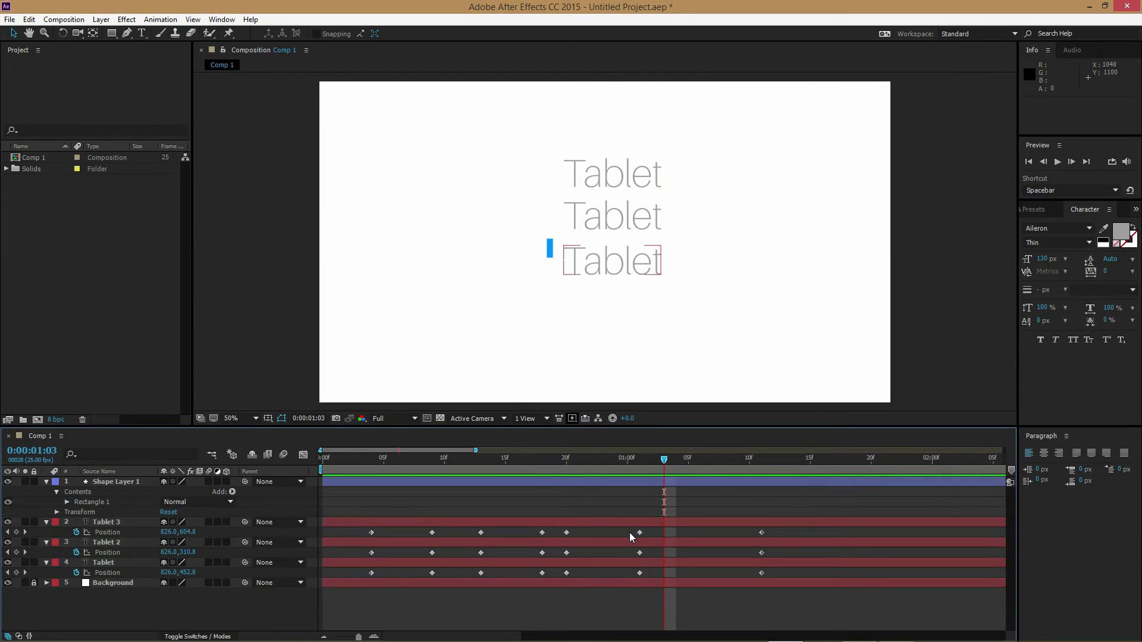
Step: Copy Tablet 3's Position keyframe from 0:00:01:01 and paste it at 0:00:01:03
left_click_drag(629, 533, 648, 580)
left_click(640, 461)
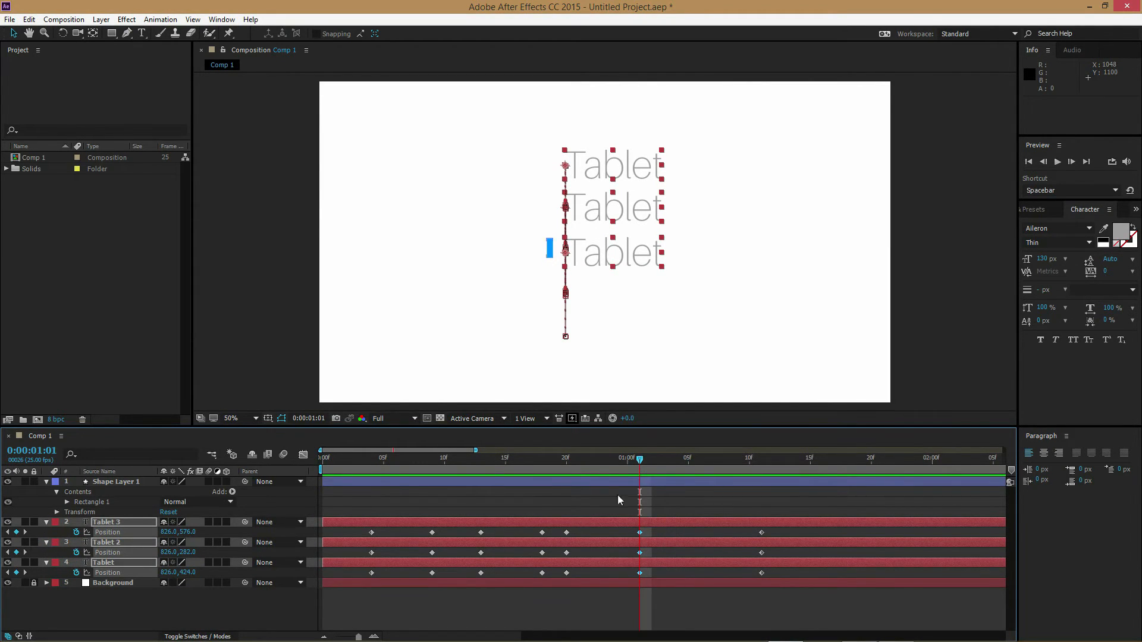
left_click_drag(640, 464, 618, 467)
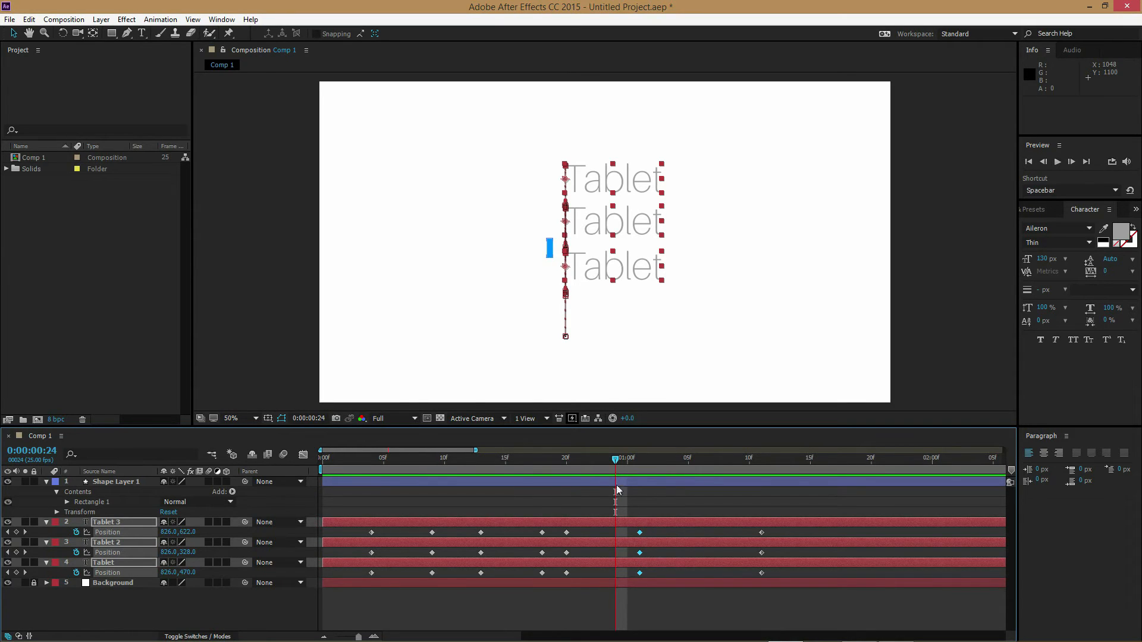
left_click_drag(616, 462, 640, 461)
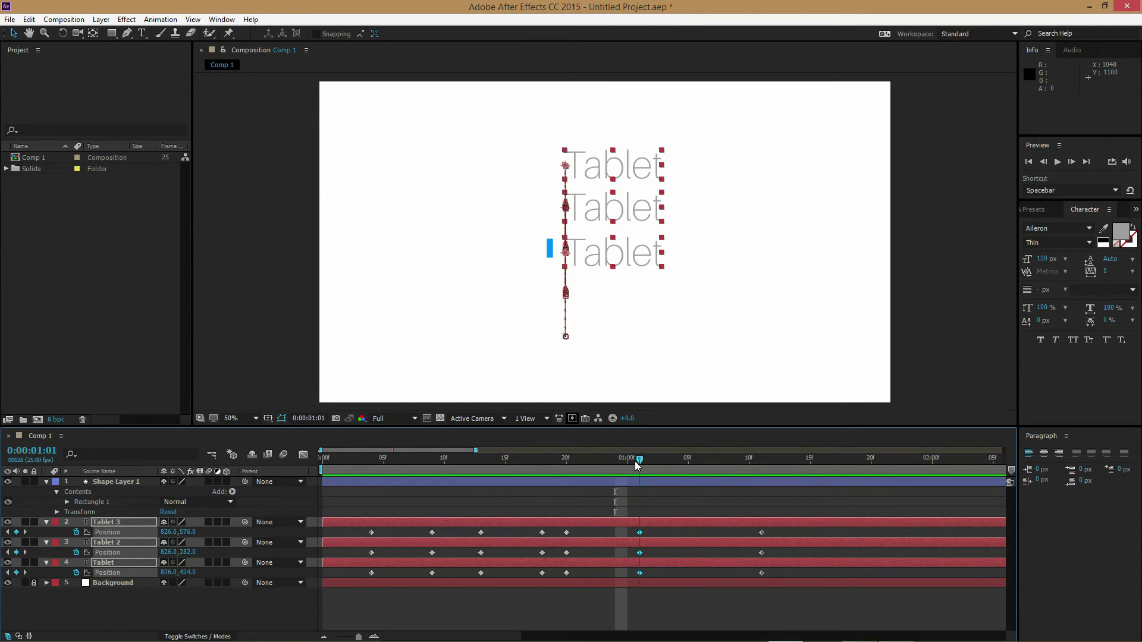
left_click(649, 532)
left_click(640, 532)
key("ctrl+c")
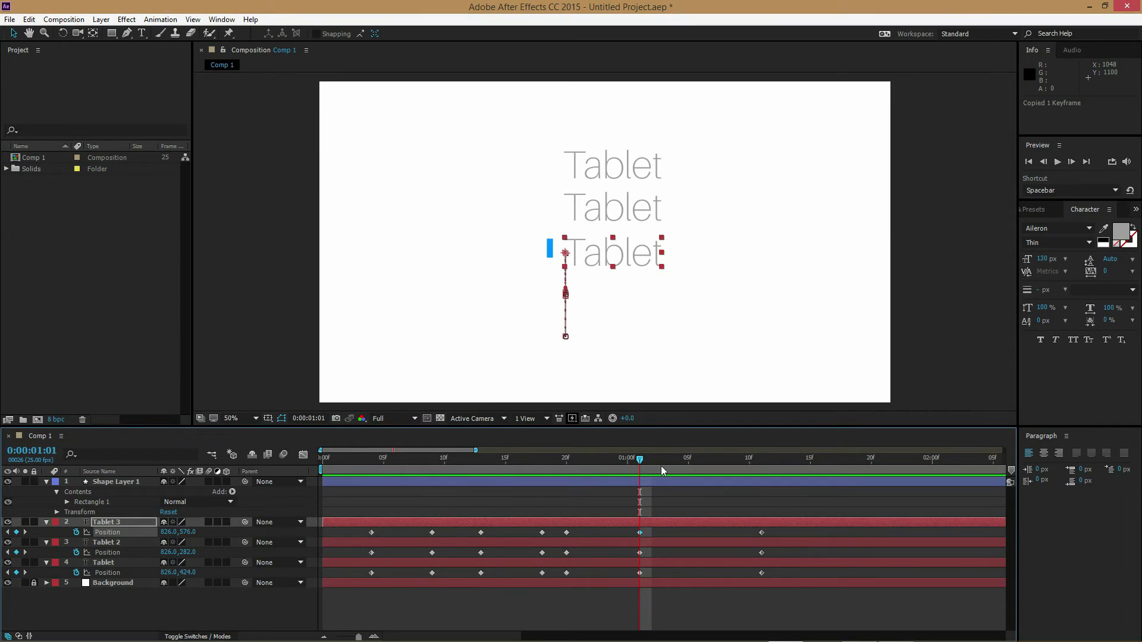
left_click_drag(655, 460, 660, 459)
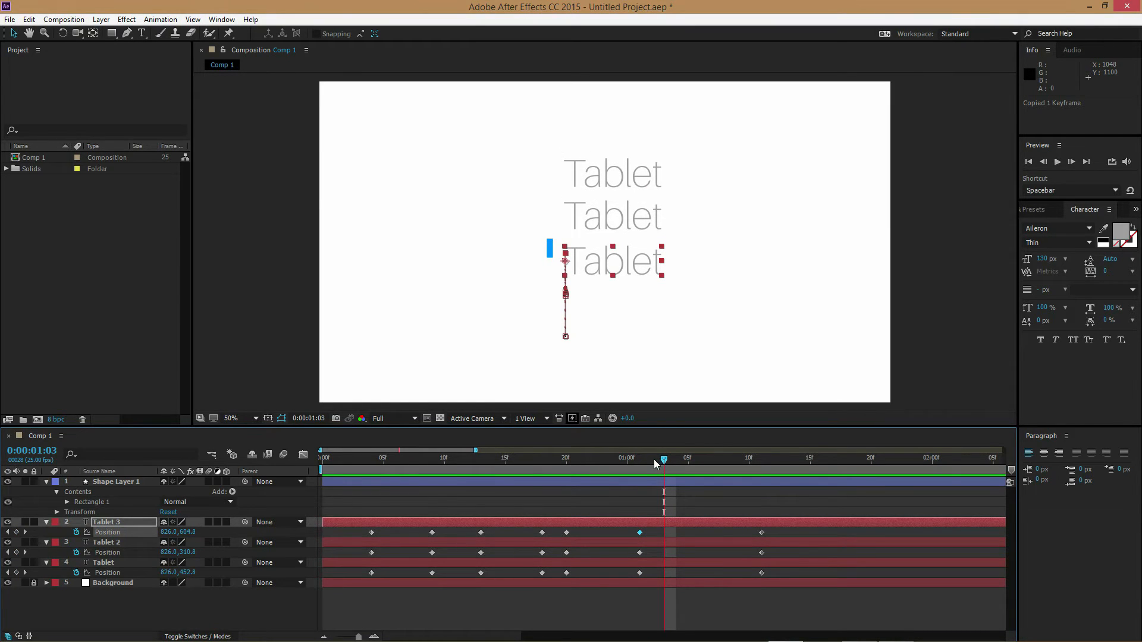
key("ctrl+v")
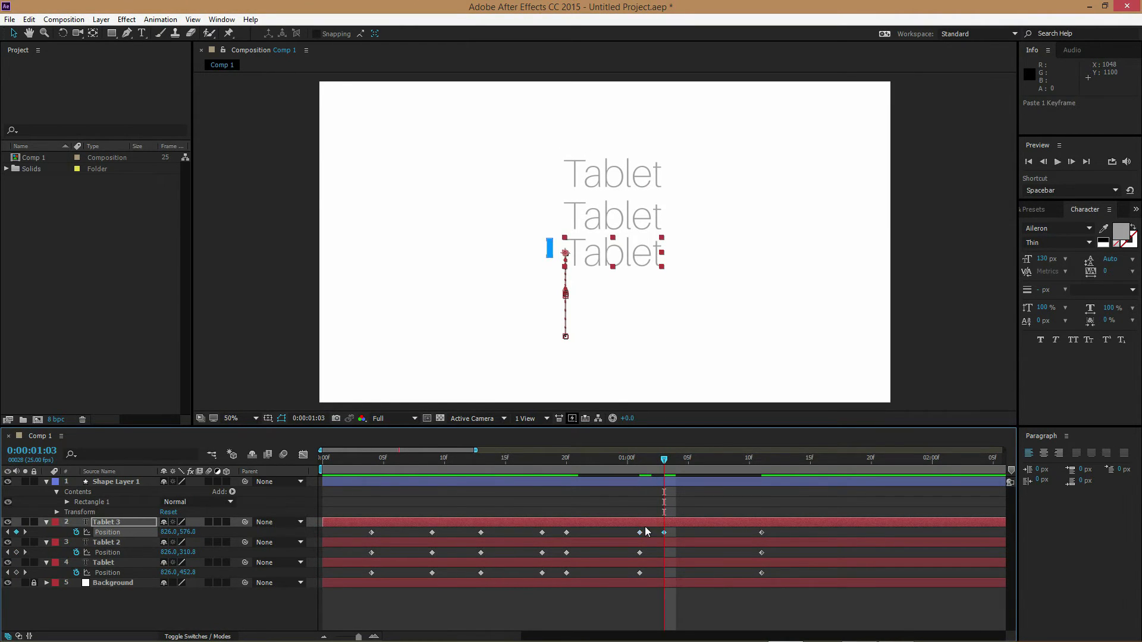
Step: Duplicate the 0:00:01:01 Position keyframes of Tablet 2 and Tablet at 0:00:01:03, one layer at a time
left_click(639, 553)
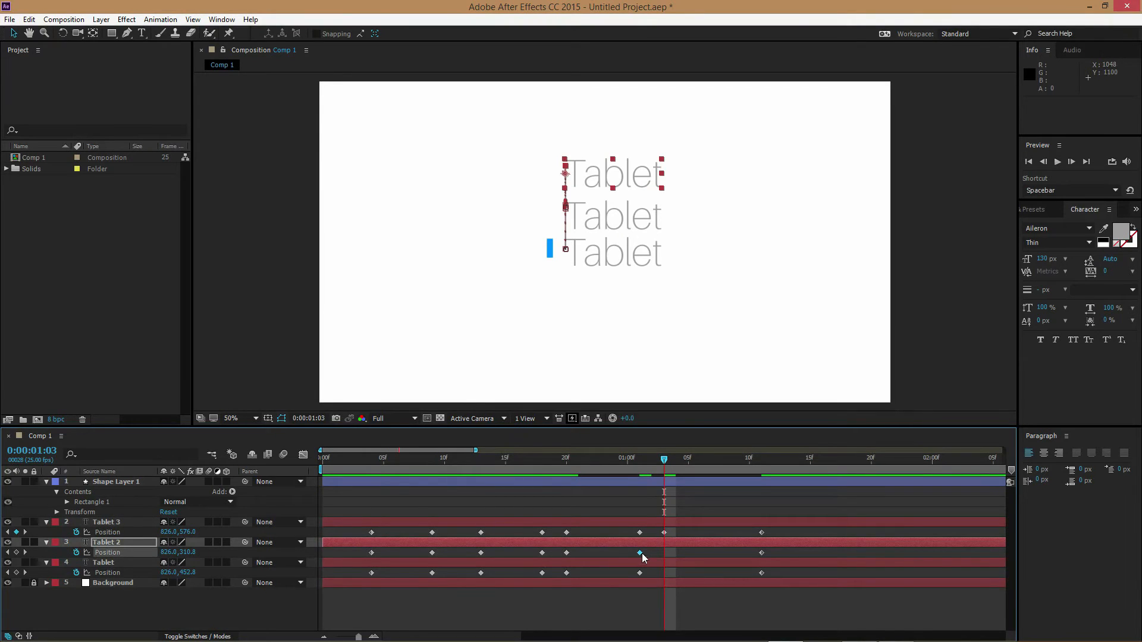
key("ctrl+v")
left_click(640, 572)
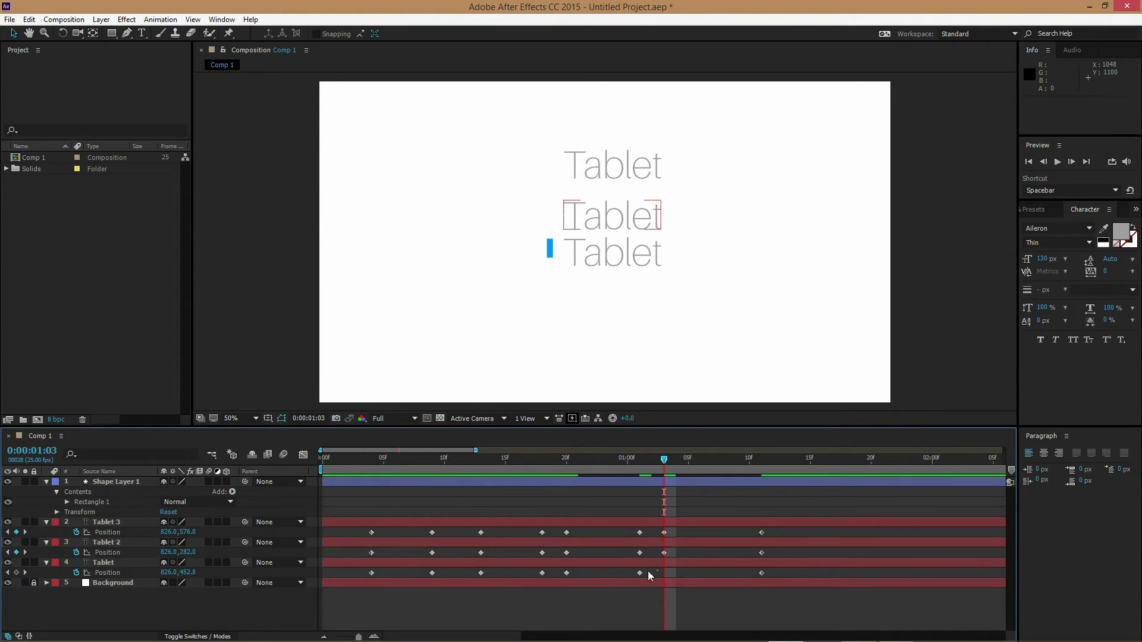
key("ctrl+v")
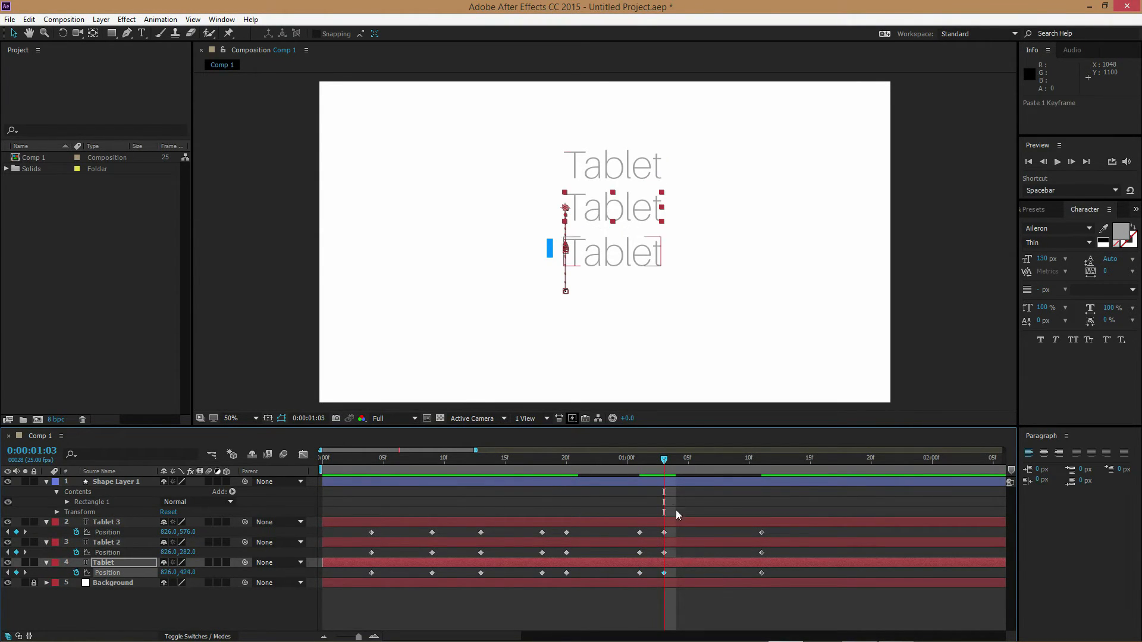
Step: Play back the scrolling animation from frame 23 and again from frame 18 to check the added hold
left_click(607, 458)
key("space")
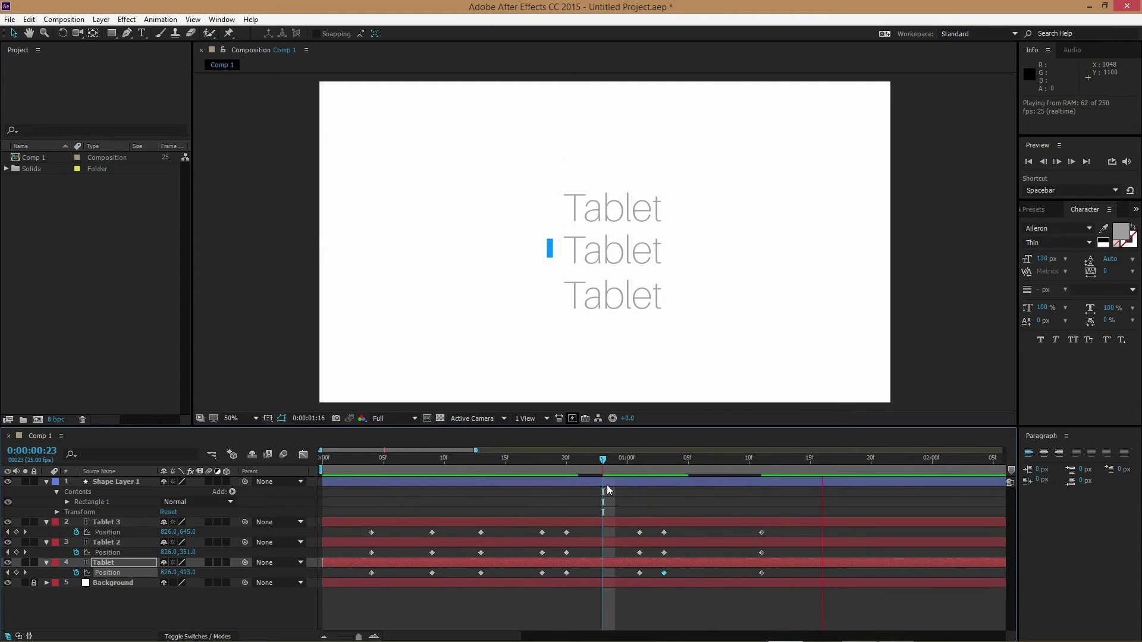
left_click(540, 458)
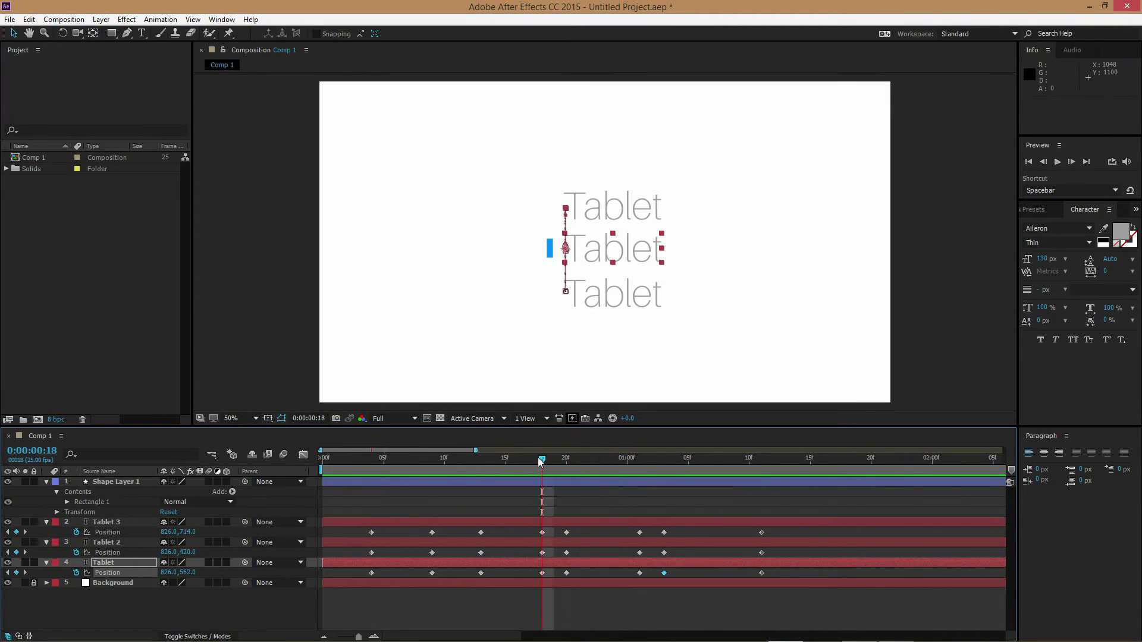
key("space")
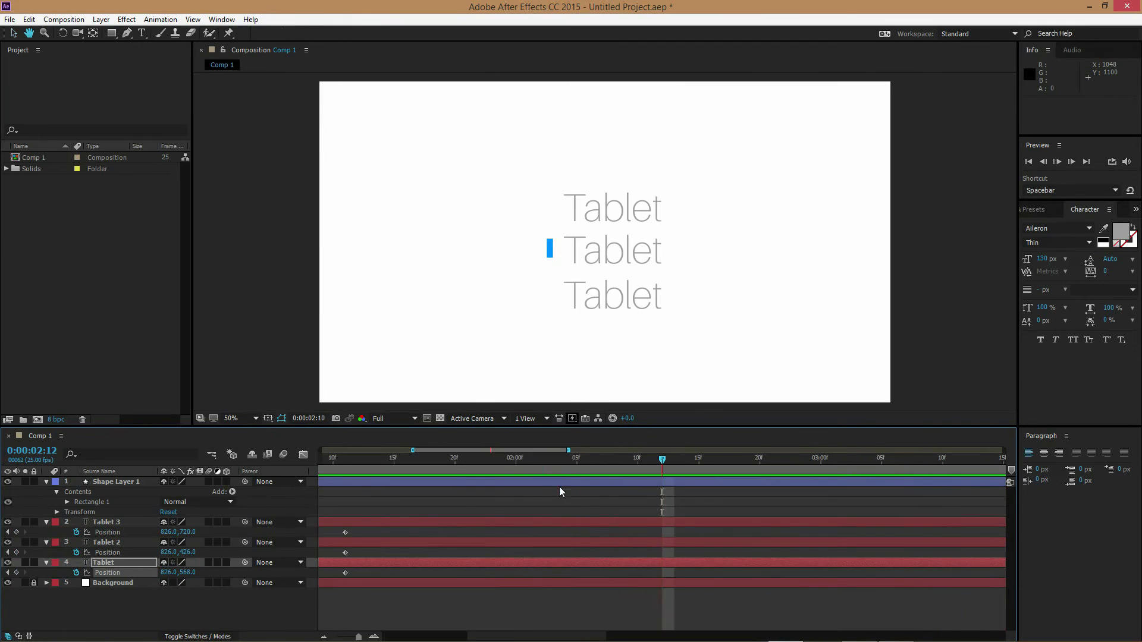
key("space")
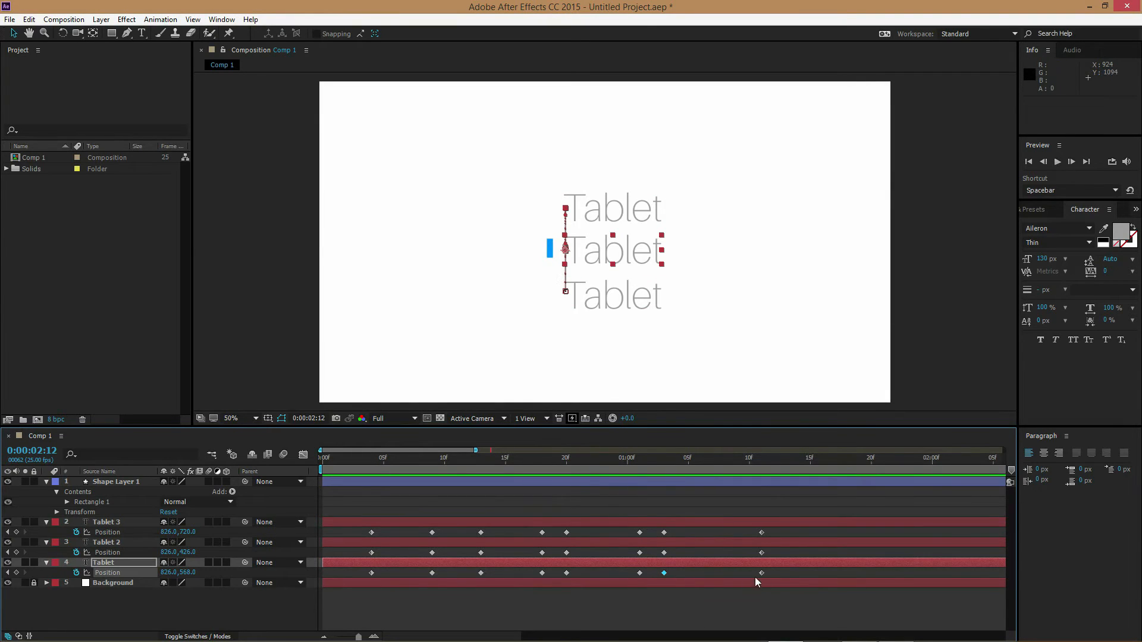
Step: Apply Easy Ease In to the first Position keyframe of all three text layers
left_click_drag(756, 582, 326, 531)
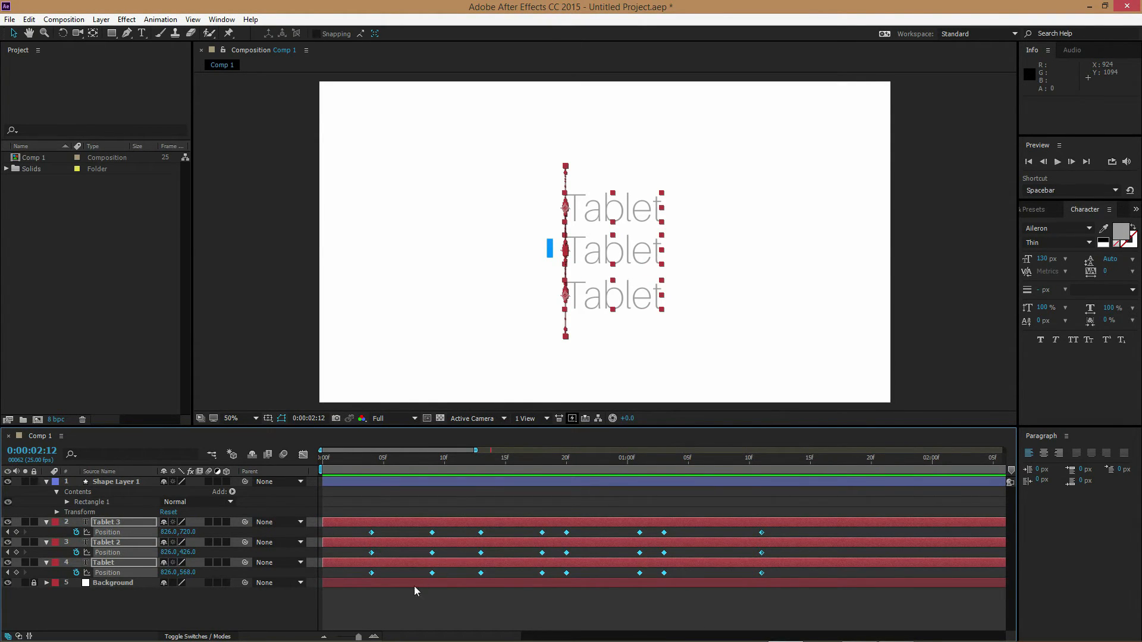
left_click_drag(388, 573, 360, 531)
right_click(371, 532)
mouse_move(380, 523)
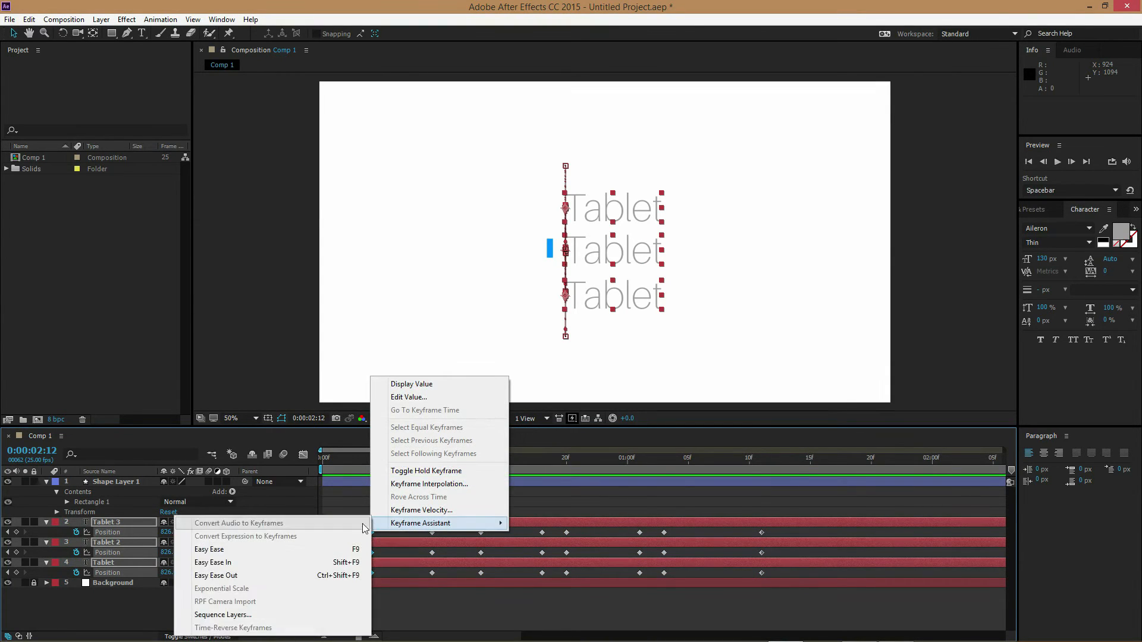
left_click(291, 562)
left_click(414, 530)
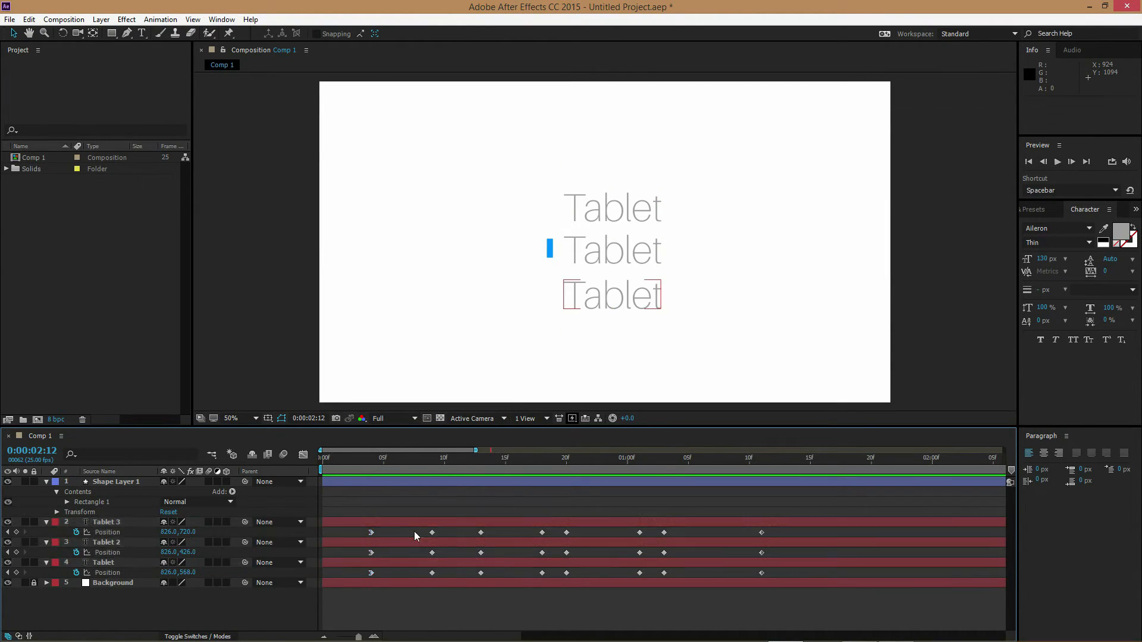
Step: Apply Easy Ease to all the remaining Position keyframes on the three text layers
left_click_drag(414, 530, 812, 583)
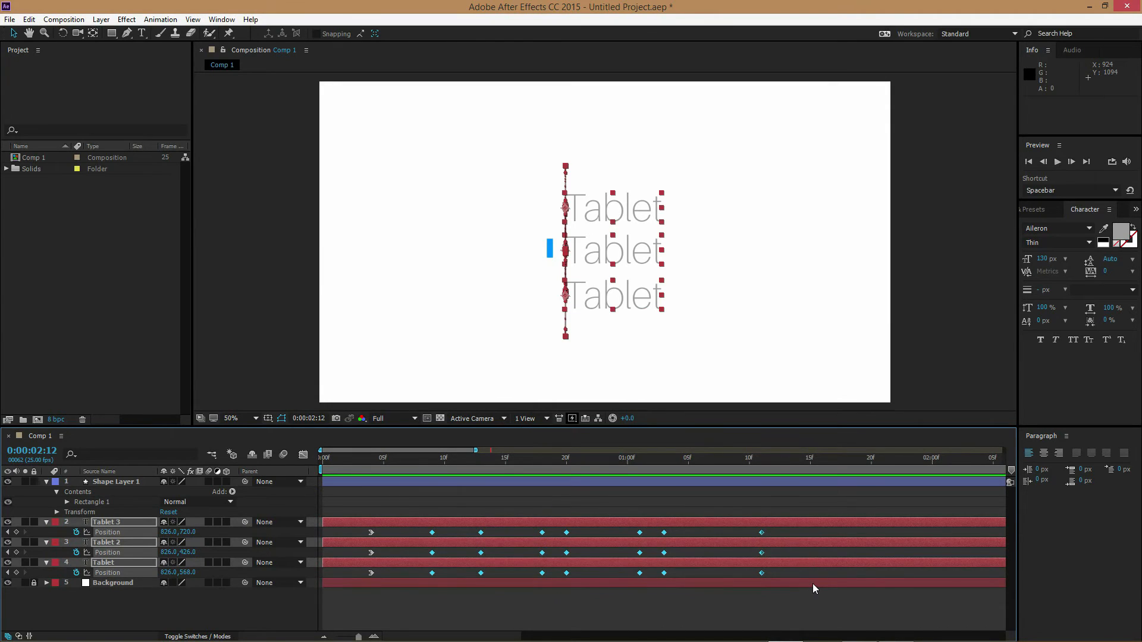
key("F9")
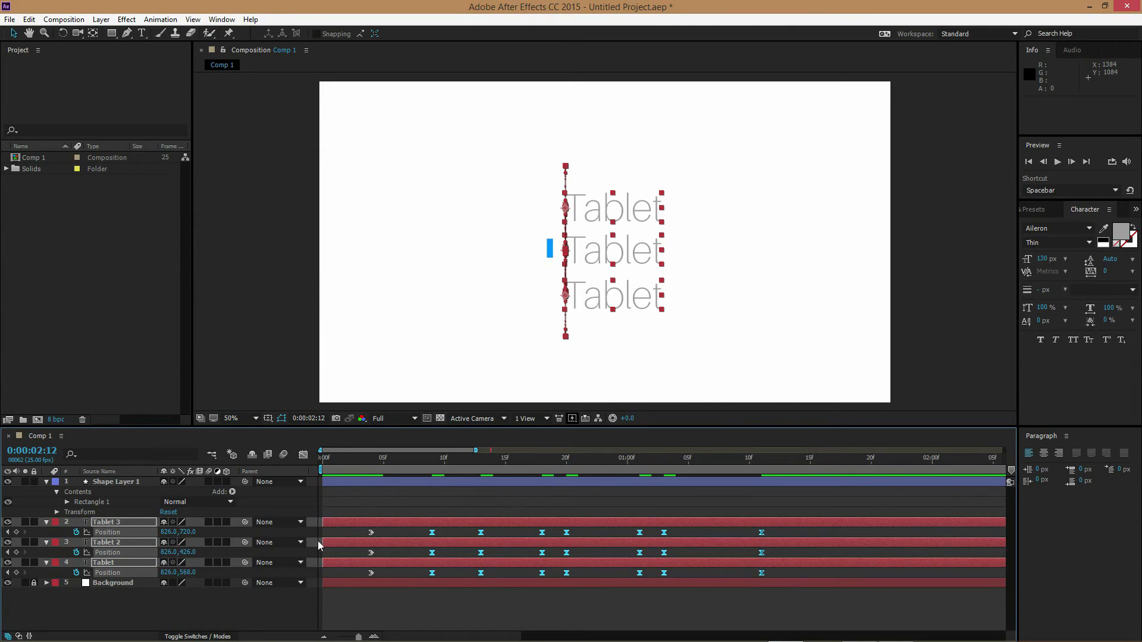
left_click(448, 533)
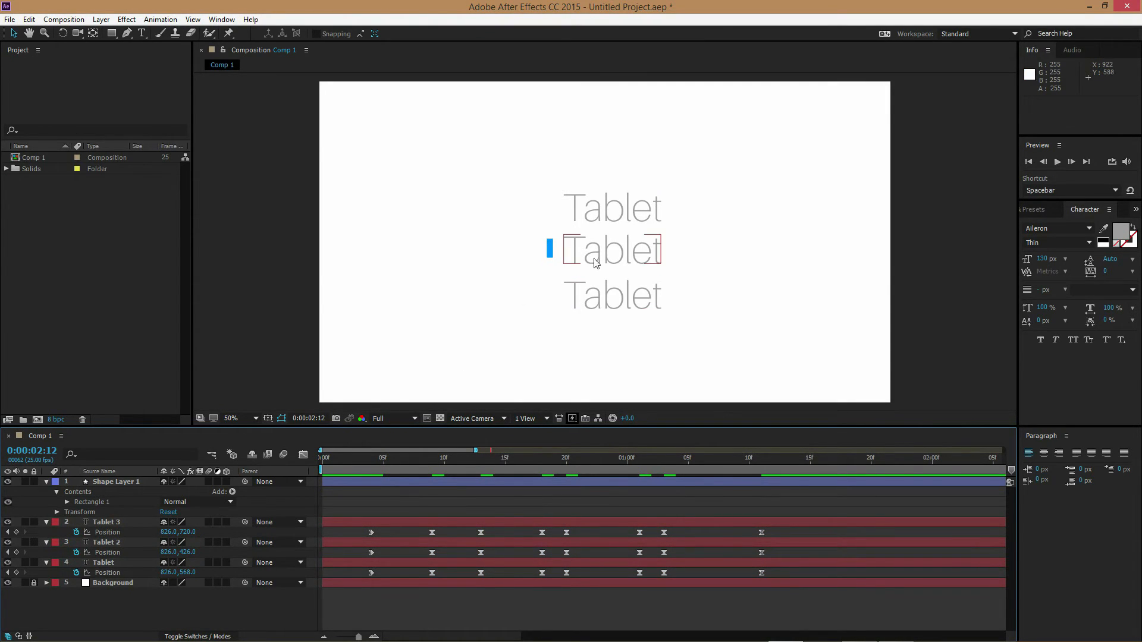
Step: Expand Tablet 3's text properties and start keyframing its Source Text at 0:00:00:03
left_click(629, 213)
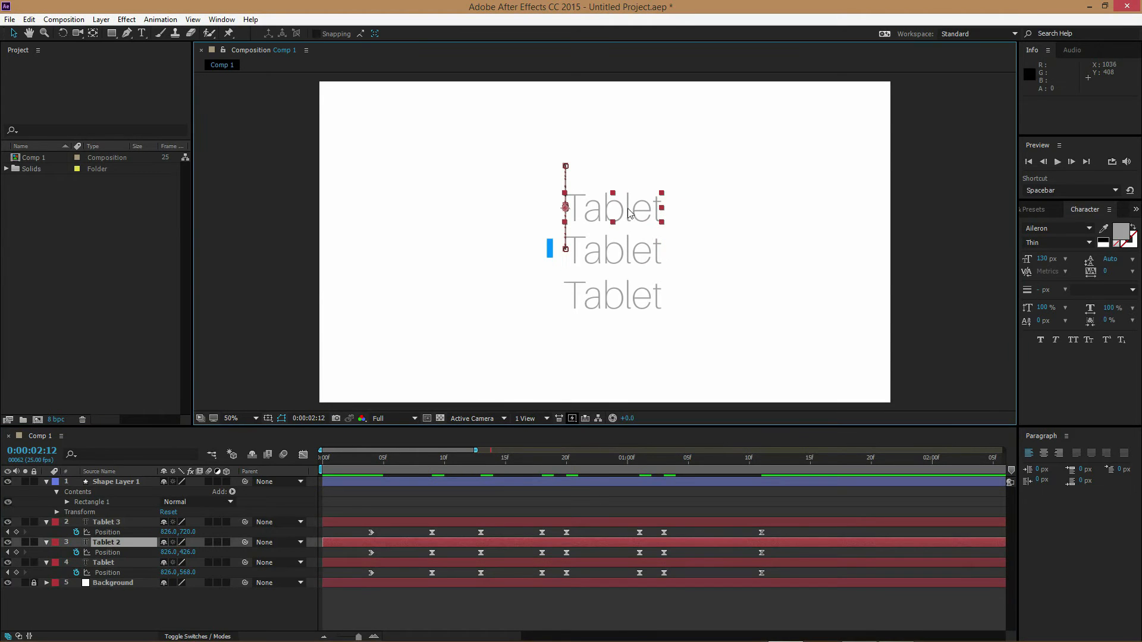
left_click_drag(370, 458, 362, 481)
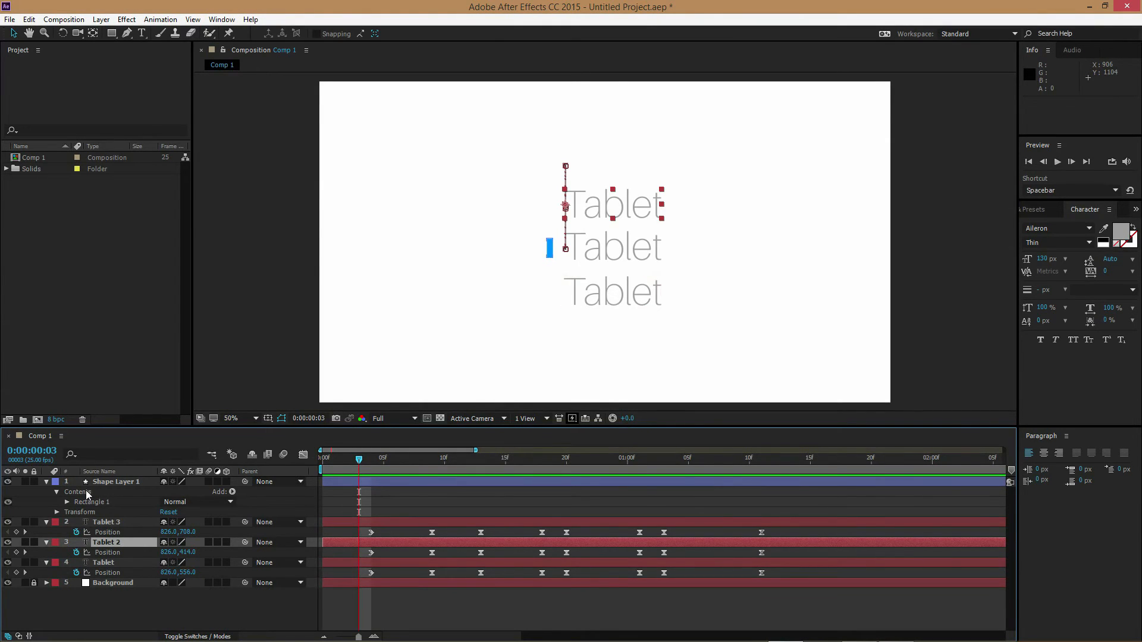
left_click(110, 522)
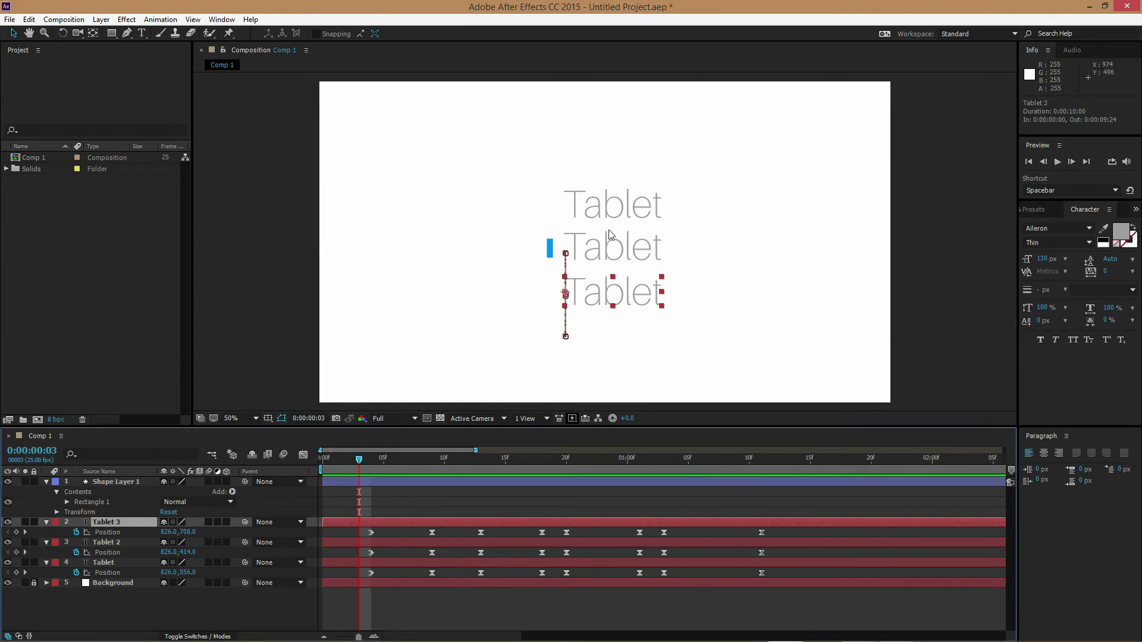
left_click(47, 522)
left_click(58, 543)
left_click(57, 533)
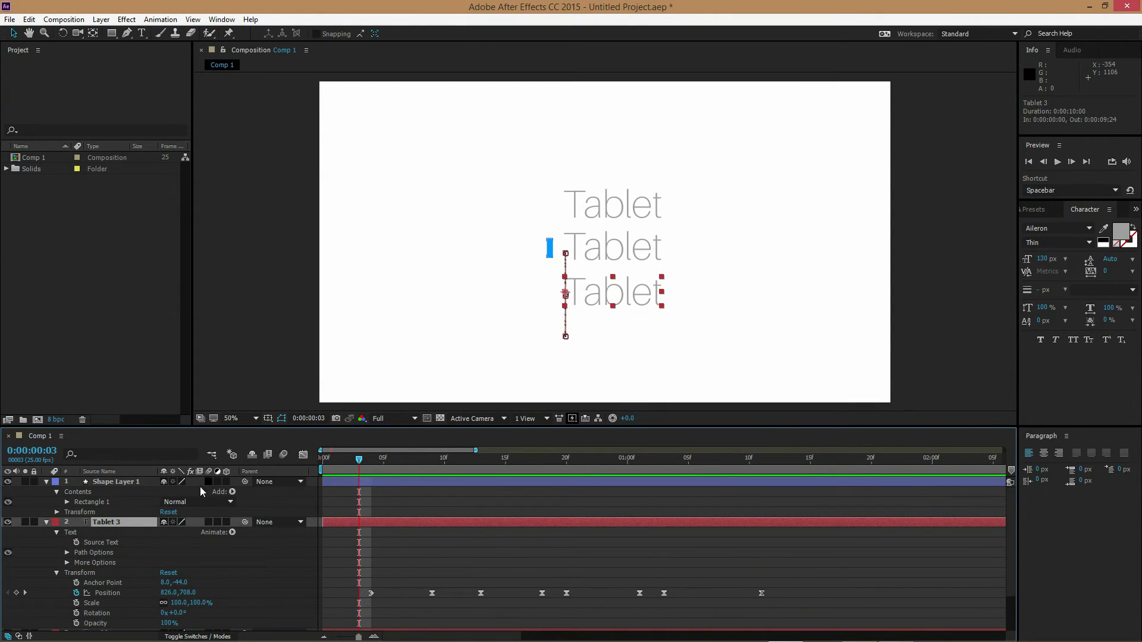
left_click(76, 542)
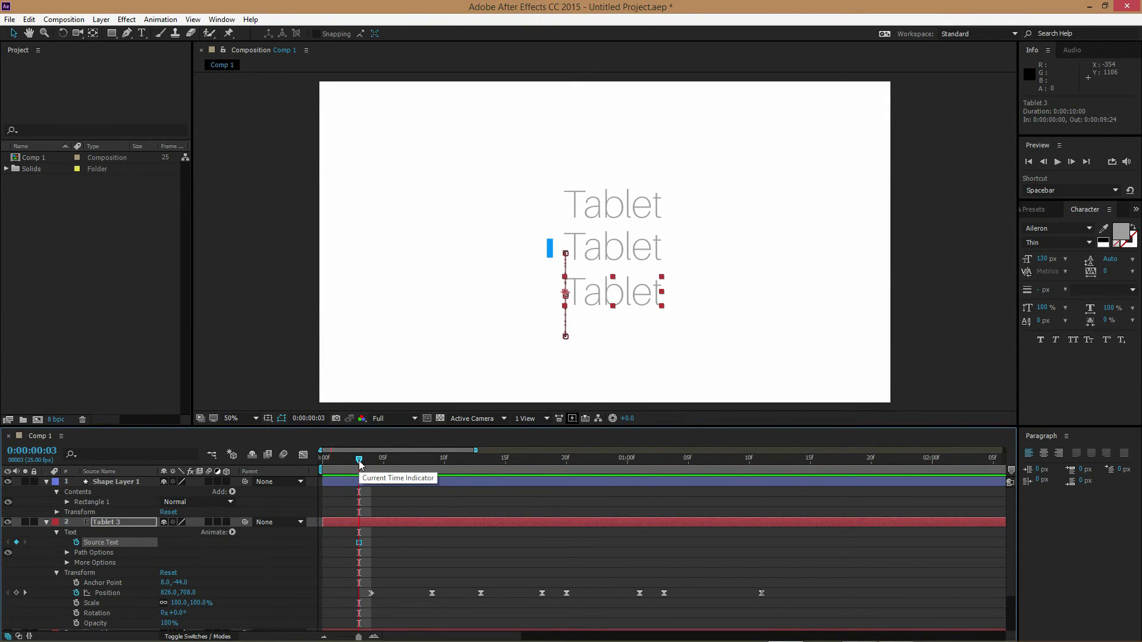
Step: Add Source Text keyframes to Tablet 3 at 0:00:01:01 and 0:00:01:02
left_click_drag(360, 466, 651, 458)
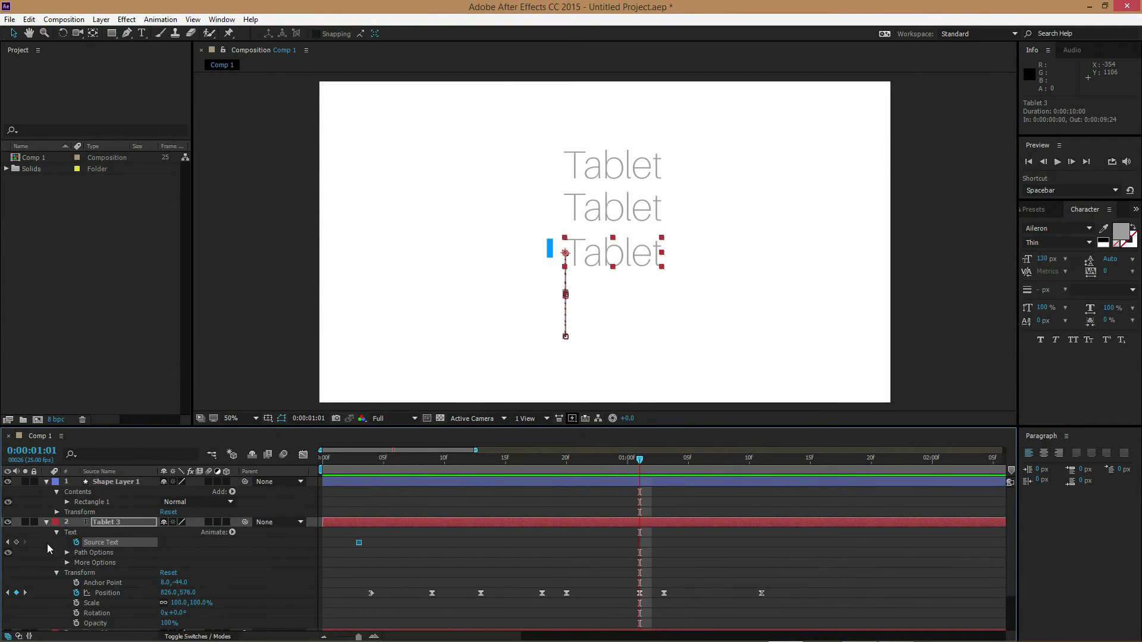
left_click(16, 542)
left_click(16, 543)
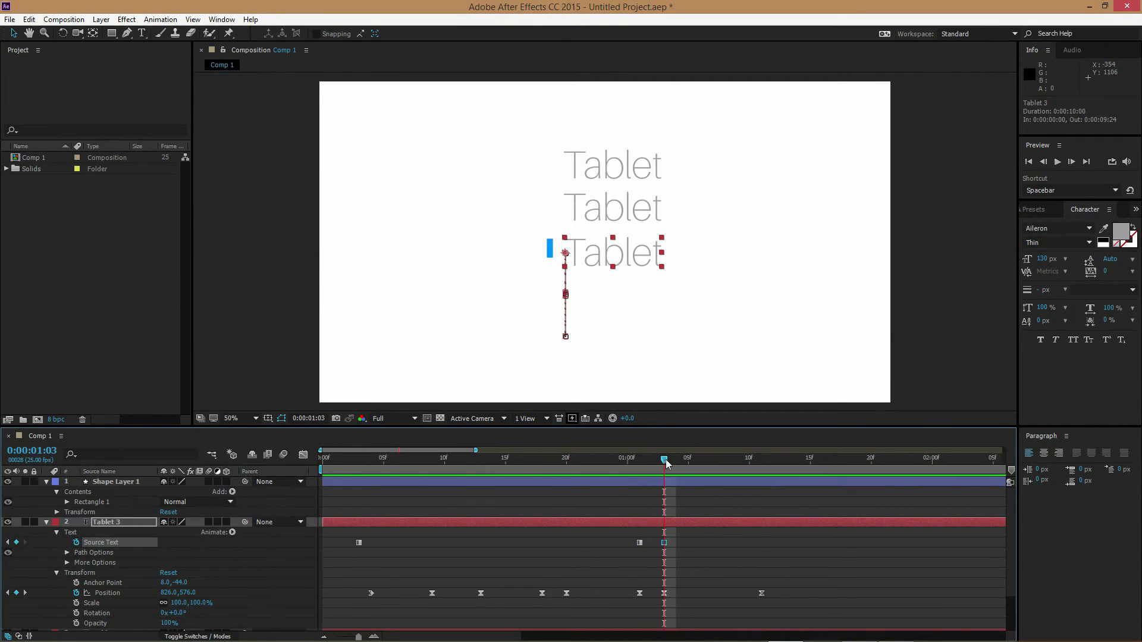
mouse_move(665, 459)
left_mouse_down()
mouse_move(715, 461)
mouse_move(657, 470)
mouse_move(669, 469)
left_mouse_up()
left_click_drag(664, 542, 651, 545)
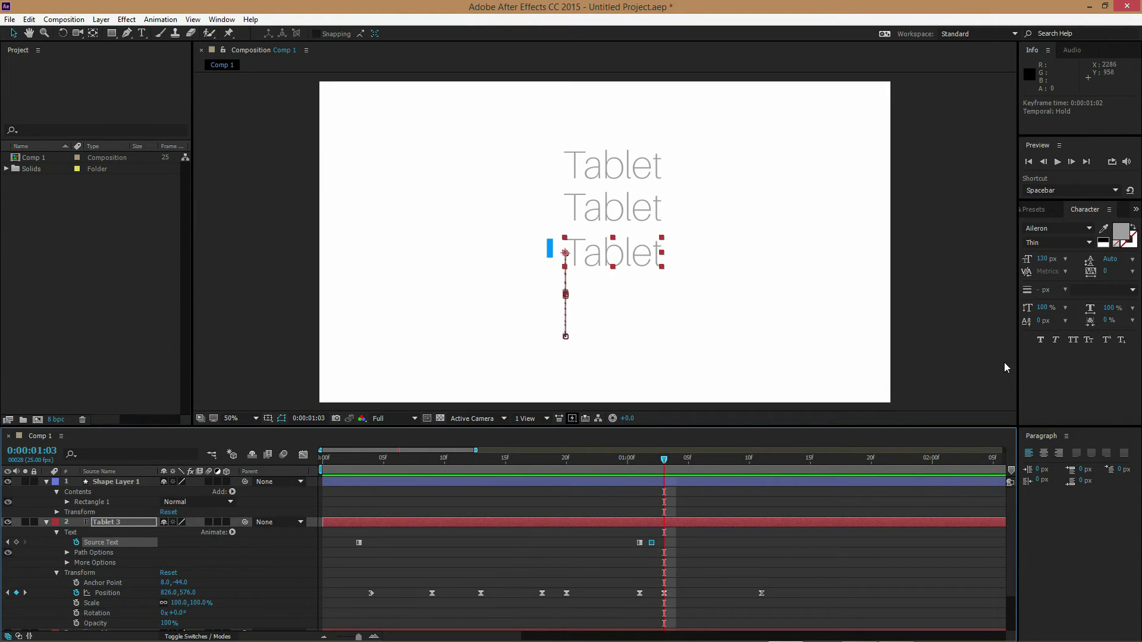
Step: At 0:00:01:03, set Tablet 3's font size to 150 px and turn on faux bold
left_click(1044, 259)
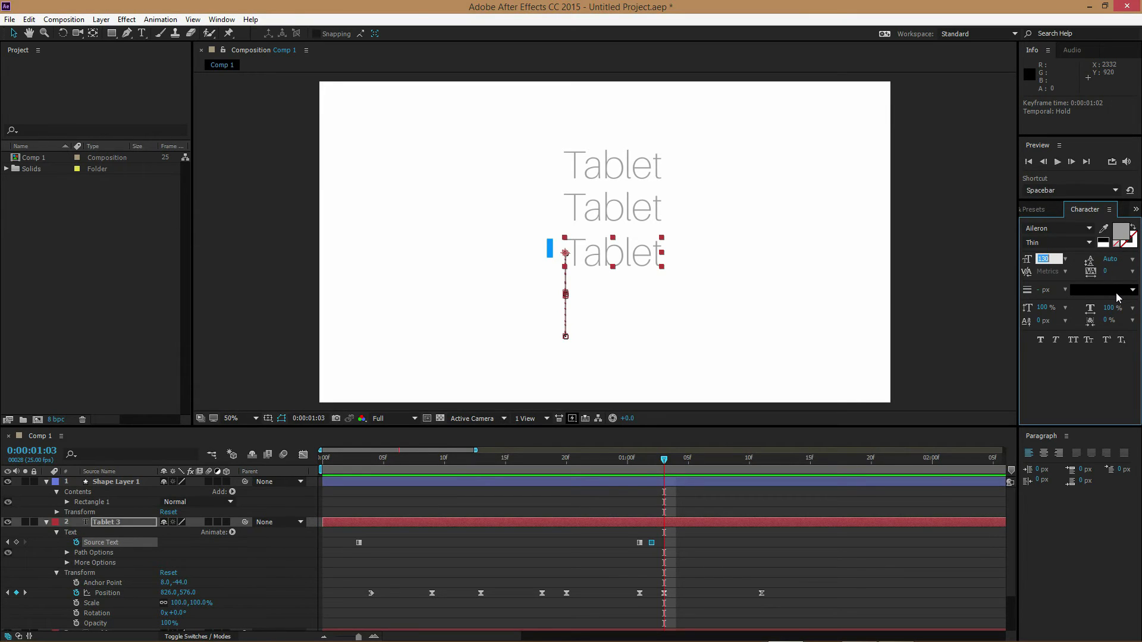
type("150")
key("Return")
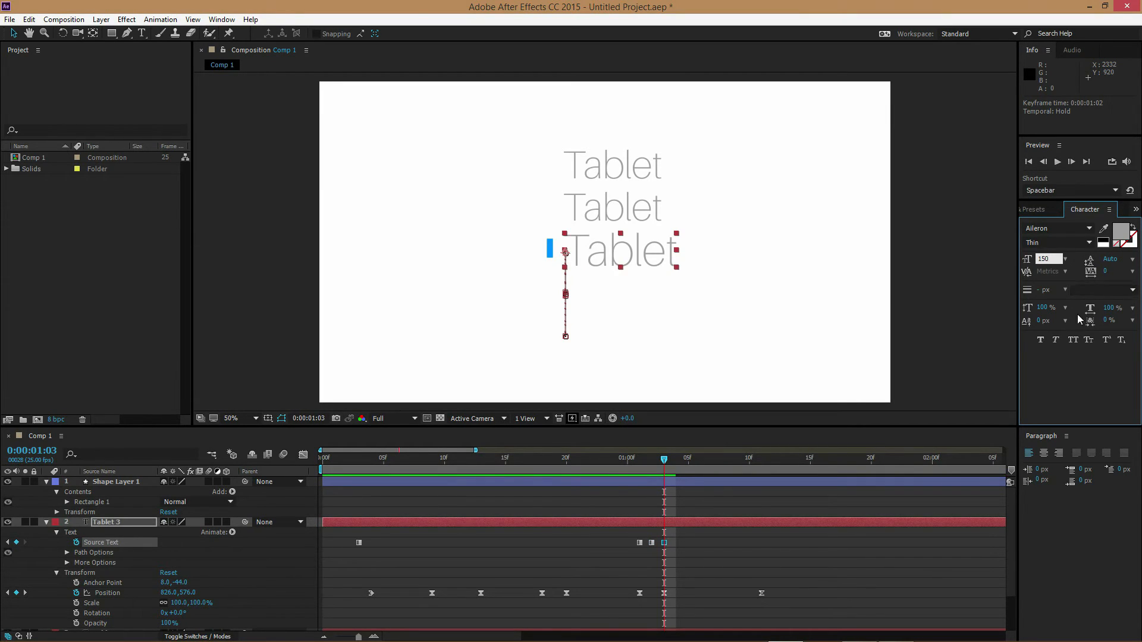
left_click(1040, 340)
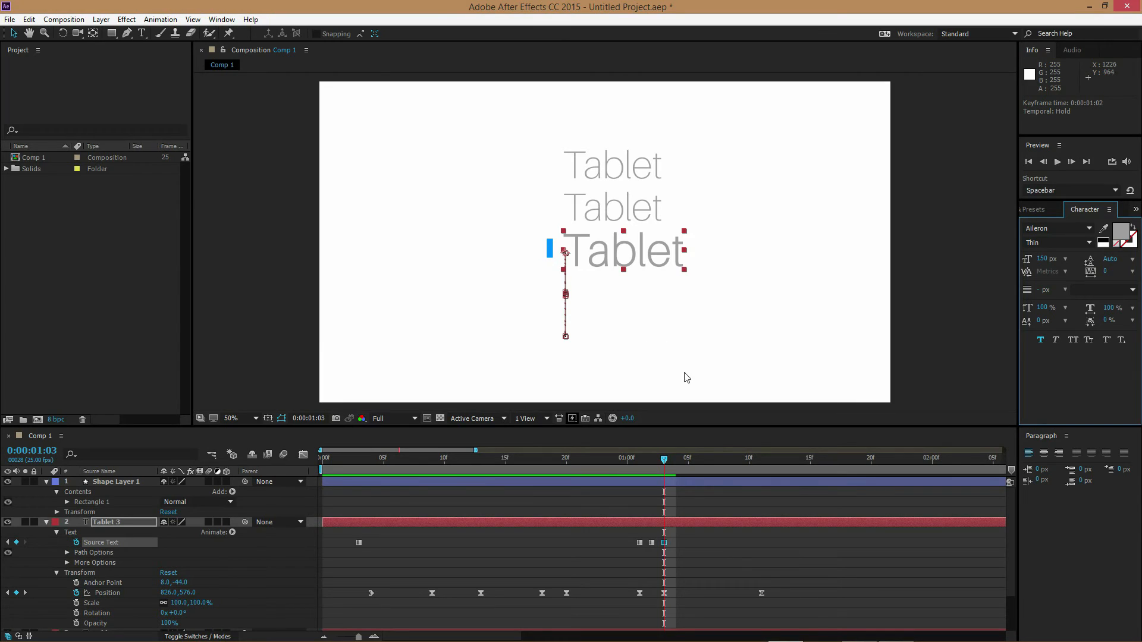
Step: Shift Tablet 3's last three Source Text keyframes two frames earlier to start at 0:00:00:24, and preview from frame 18
left_click(706, 466)
mouse_move(707, 466)
left_mouse_down()
mouse_move(751, 467)
mouse_move(687, 462)
left_mouse_up()
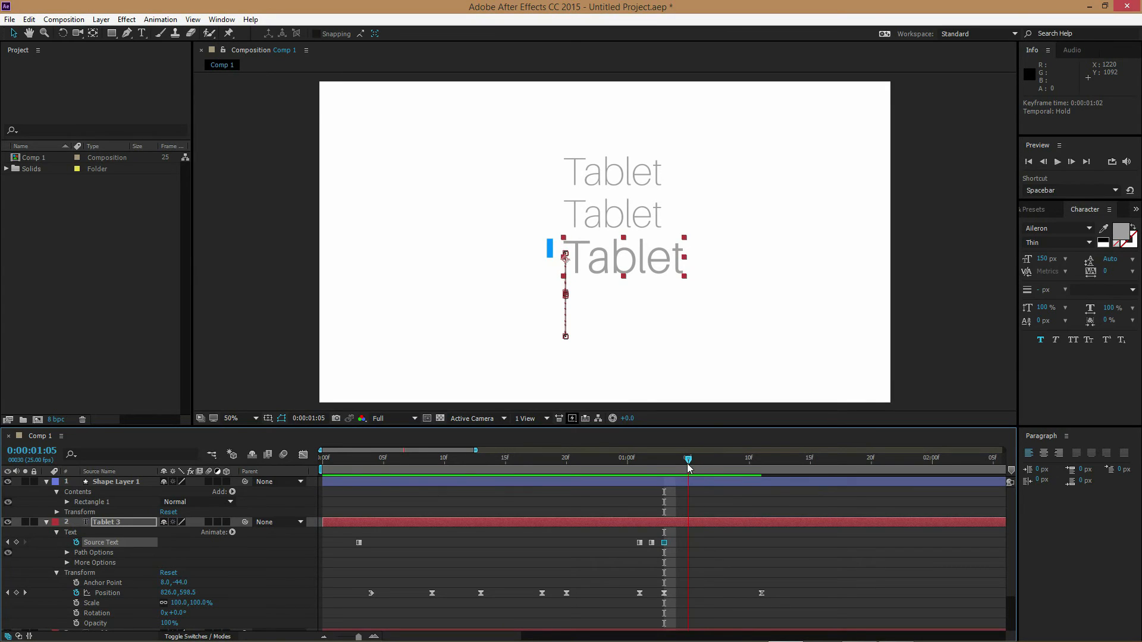
left_click_drag(615, 534, 654, 542)
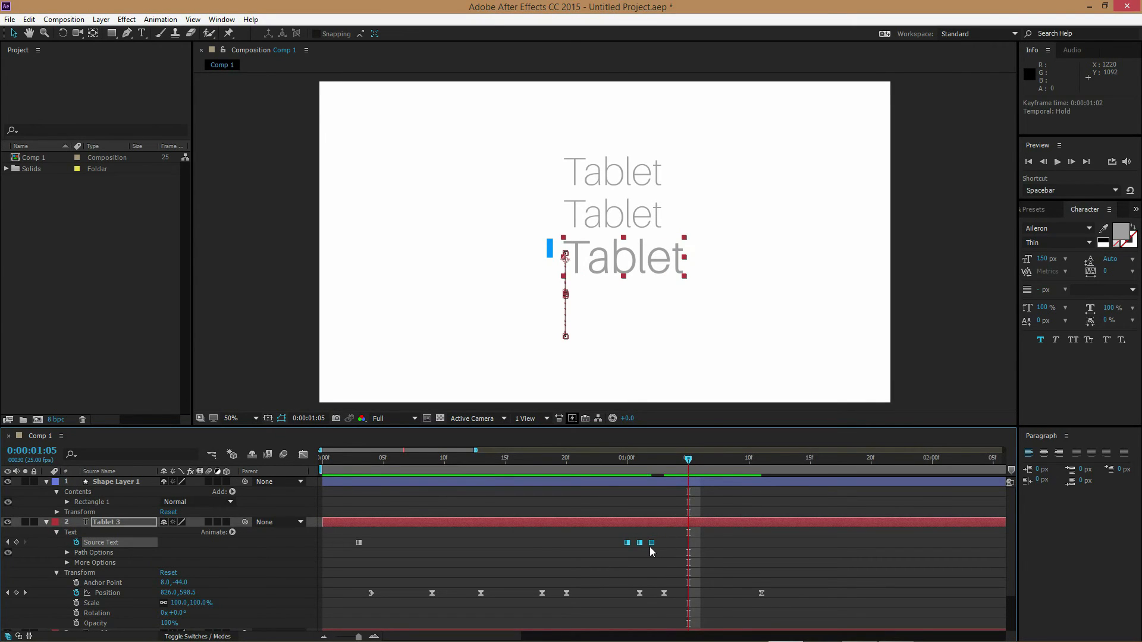
left_click_drag(626, 463, 676, 484)
left_click(668, 546)
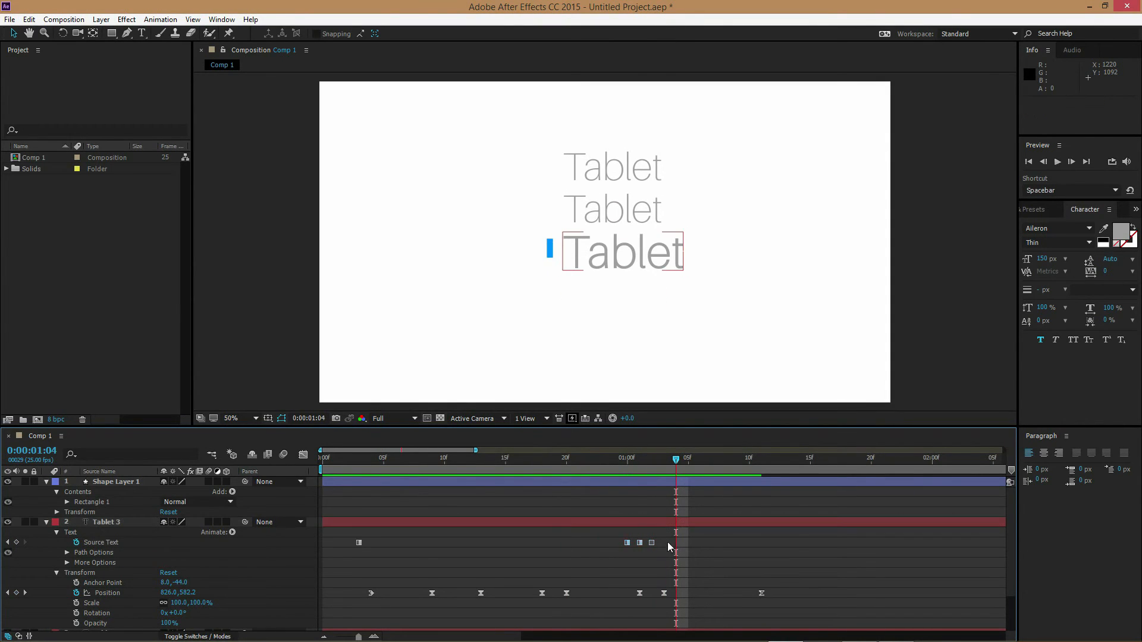
left_click_drag(618, 546, 643, 543)
mouse_move(622, 463)
left_mouse_down()
mouse_move(580, 460)
mouse_move(672, 465)
mouse_move(549, 460)
mouse_move(698, 465)
mouse_move(502, 465)
mouse_move(662, 465)
mouse_move(648, 459)
mouse_move(751, 476)
mouse_move(614, 476)
left_mouse_up()
left_click(546, 455)
key("space")
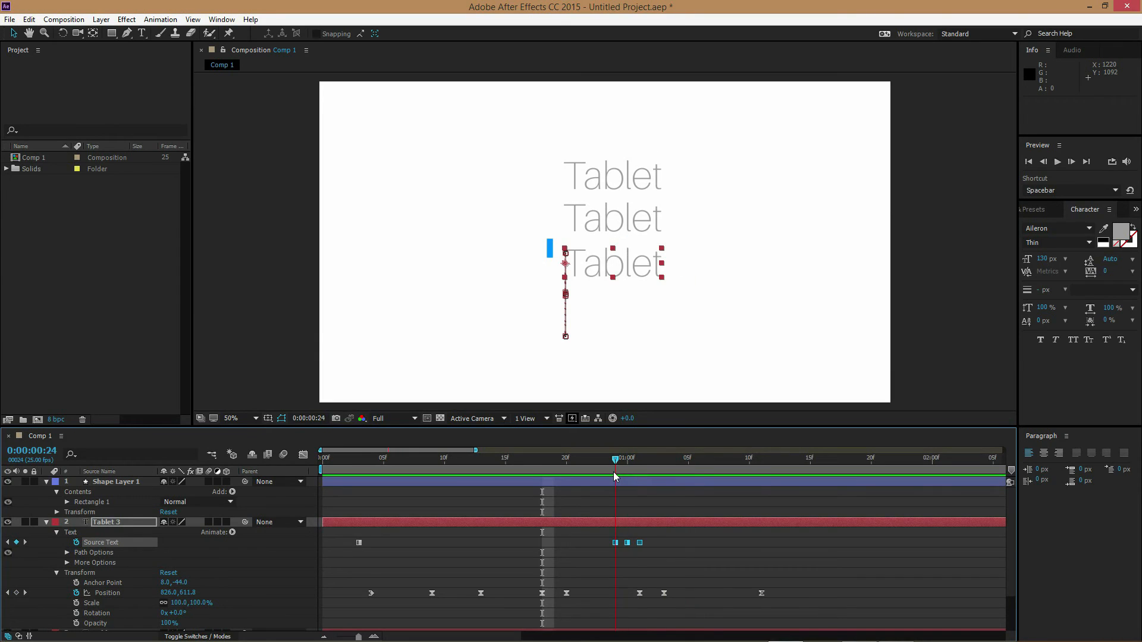
Step: Copy Tablet 3's Source Text keyframe at 0:00:00:24 to 0:00:01:05 and preview the animation
left_click_drag(603, 534, 620, 552)
key("ctrl+c")
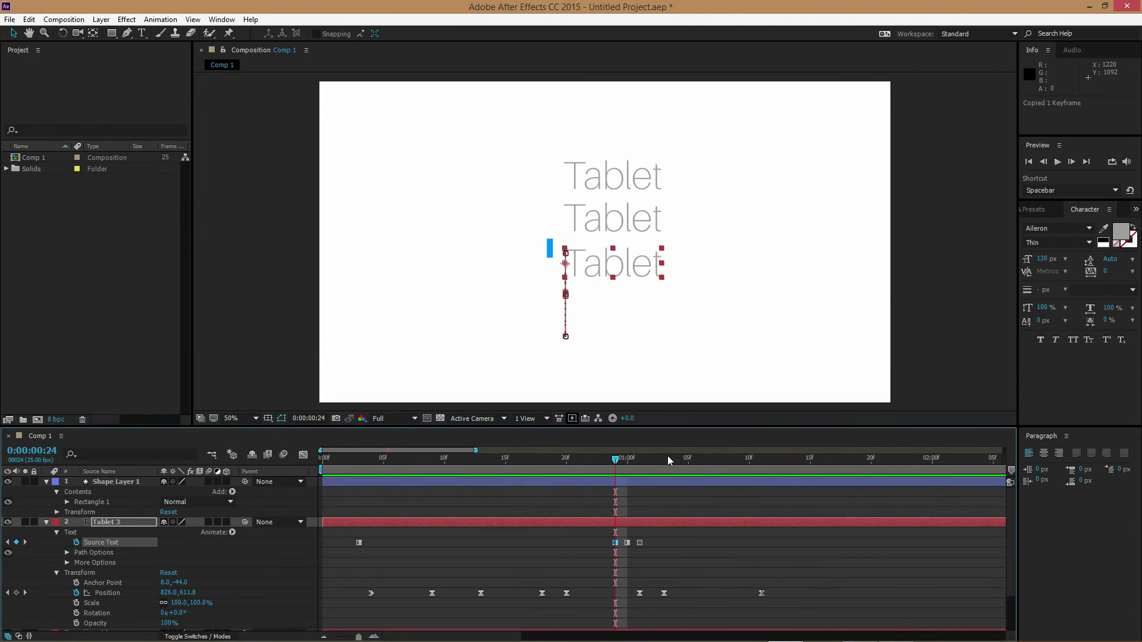
left_click(705, 462)
left_click_drag(699, 463, 650, 465)
key("ctrl+v")
key("space")
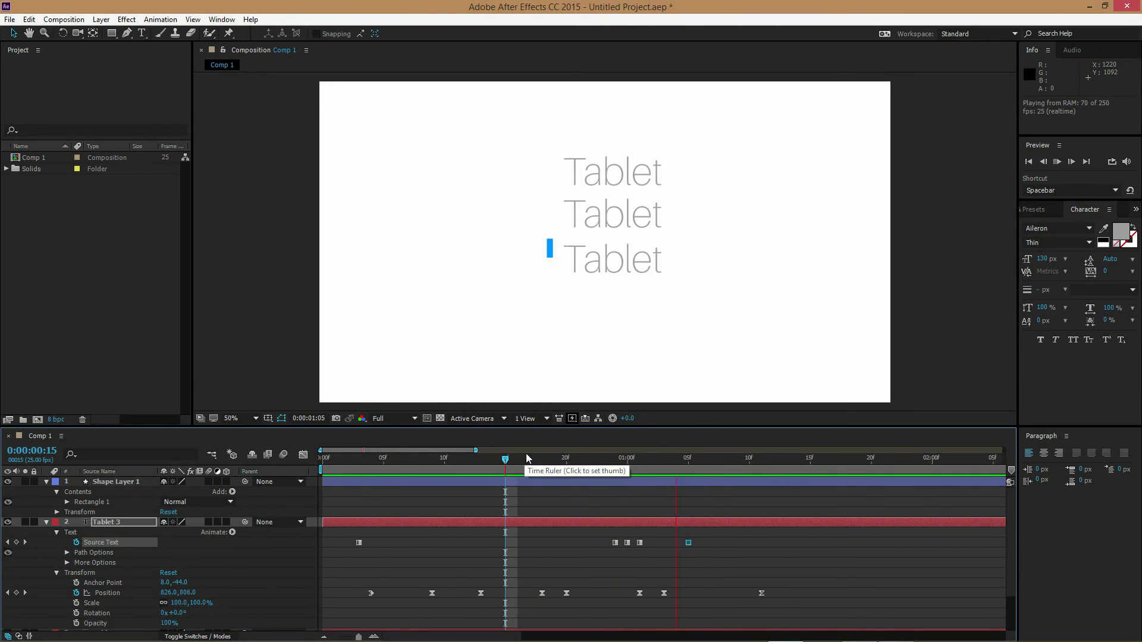
left_click_drag(569, 463, 696, 461)
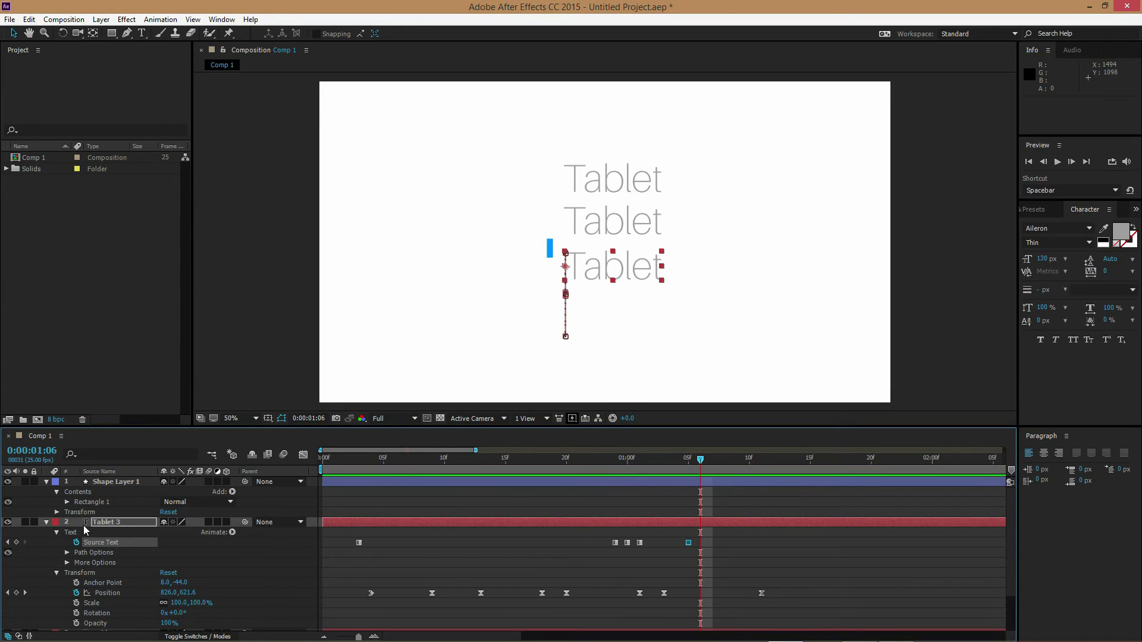
Step: Collapse Tablet 3's properties and replace the middle line's text with "Screen"
left_click(47, 521)
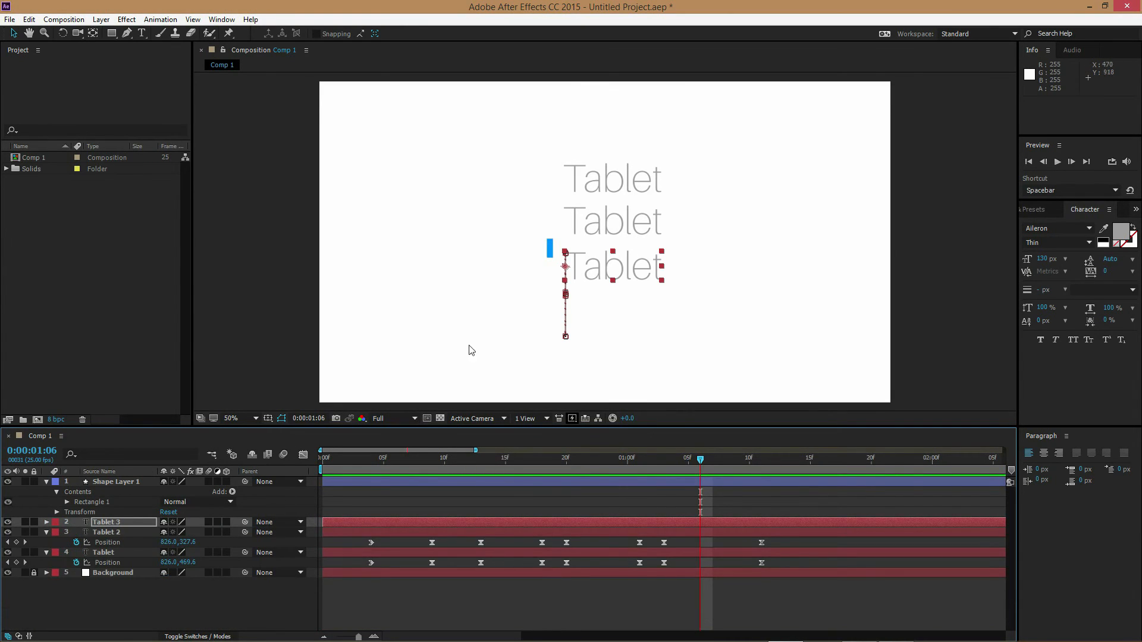
double_click(612, 226)
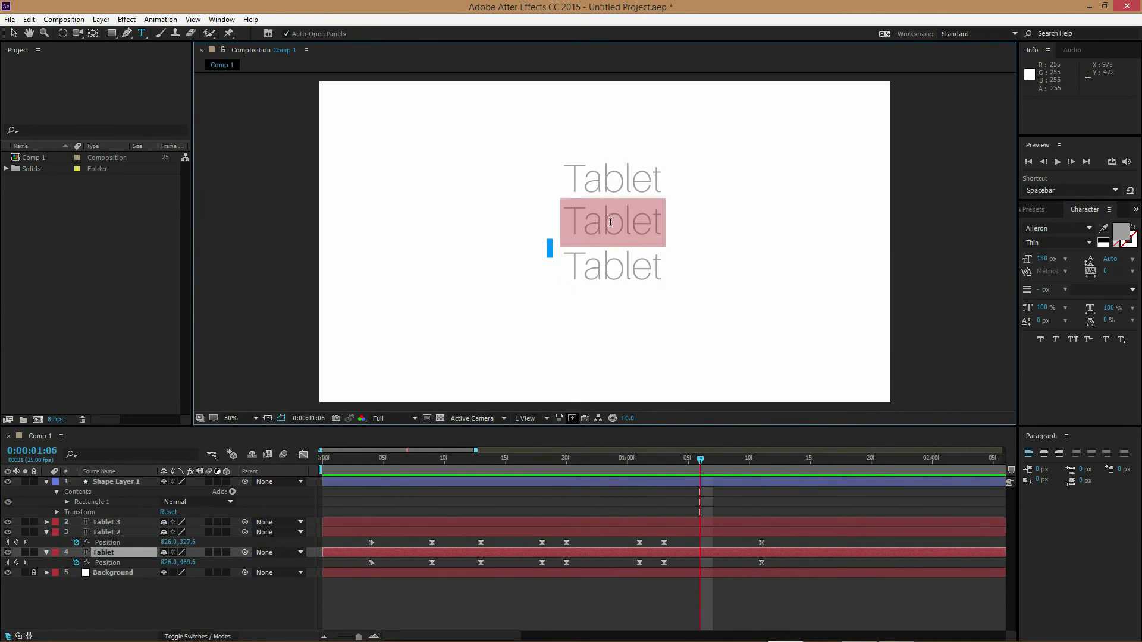
type("Screen")
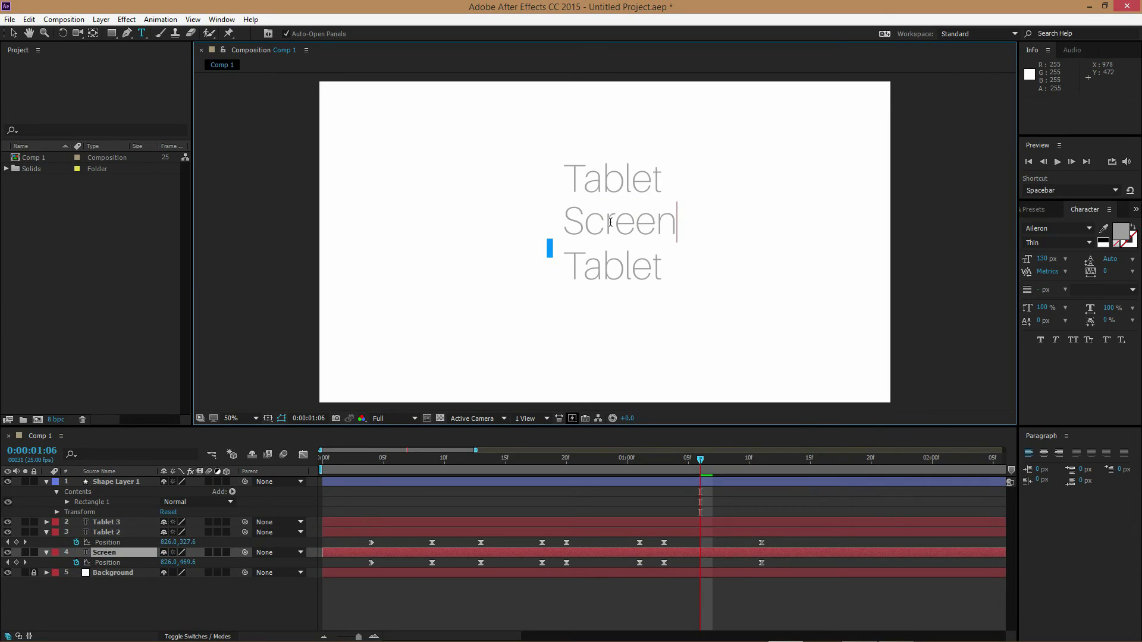
key("ctrl+a")
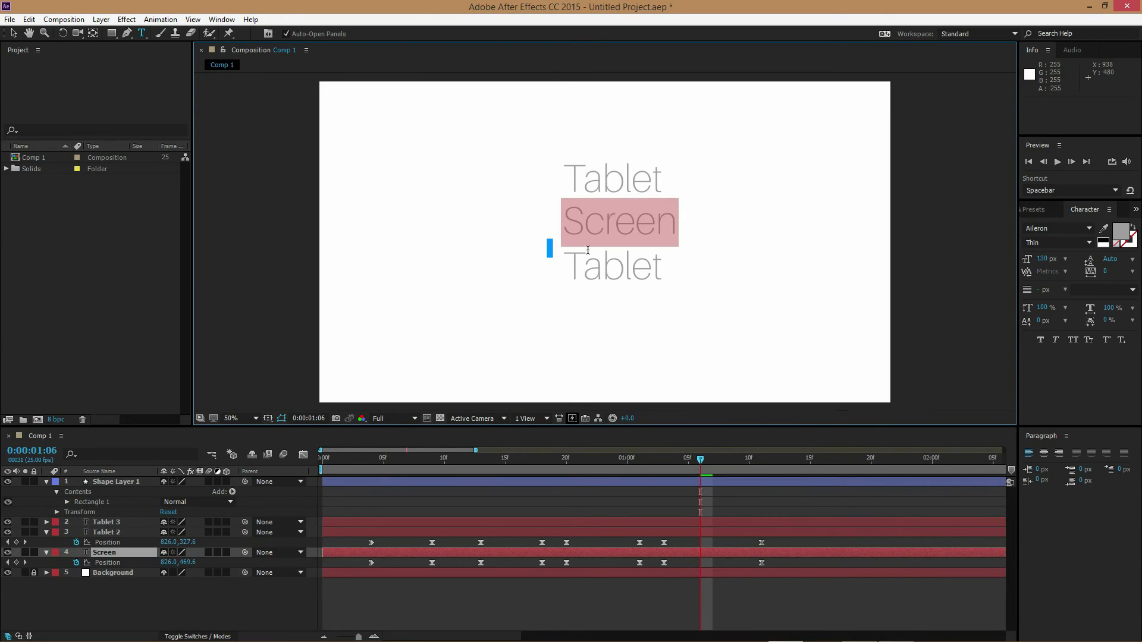
Step: Replace the text of the Tablet 2 layer with "Mouse"
left_click(106, 531)
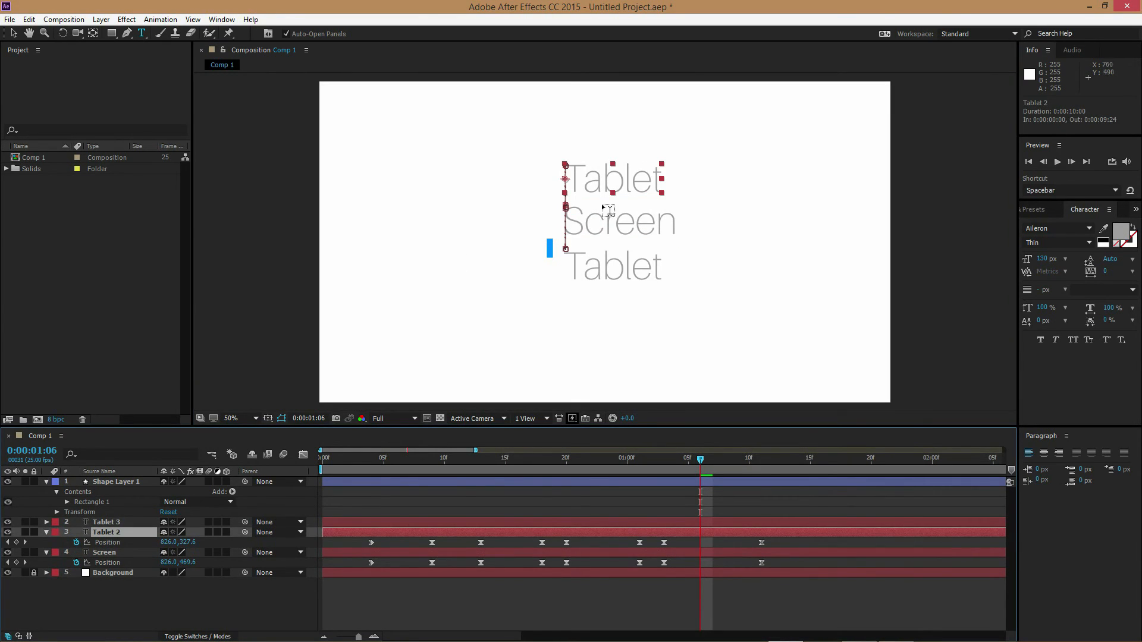
double_click(629, 178)
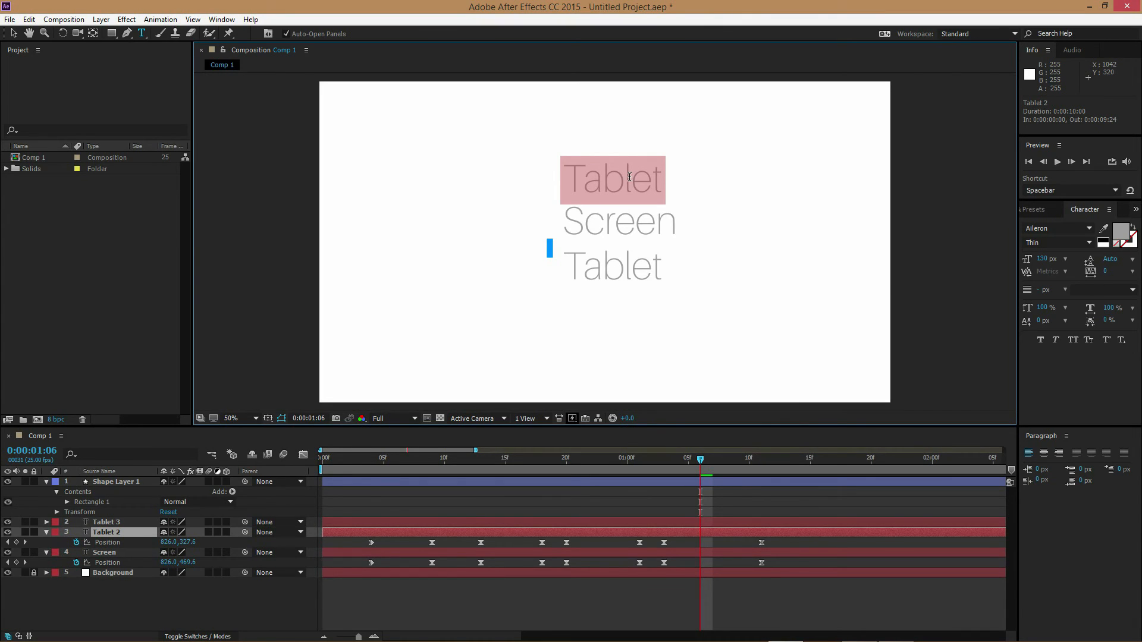
type("M")
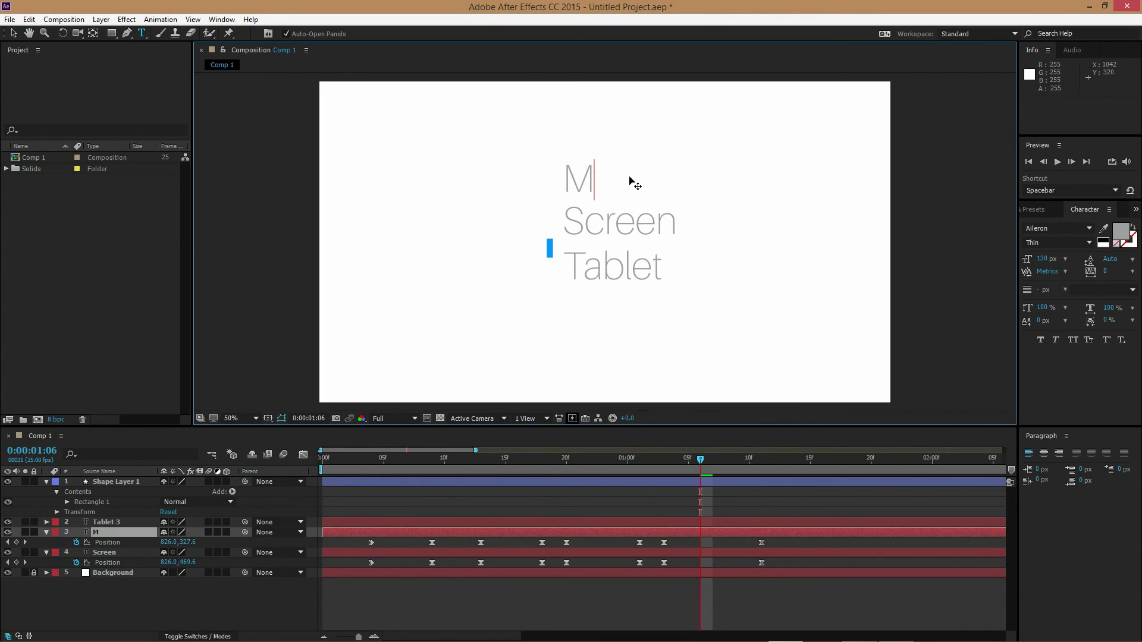
type("ouse")
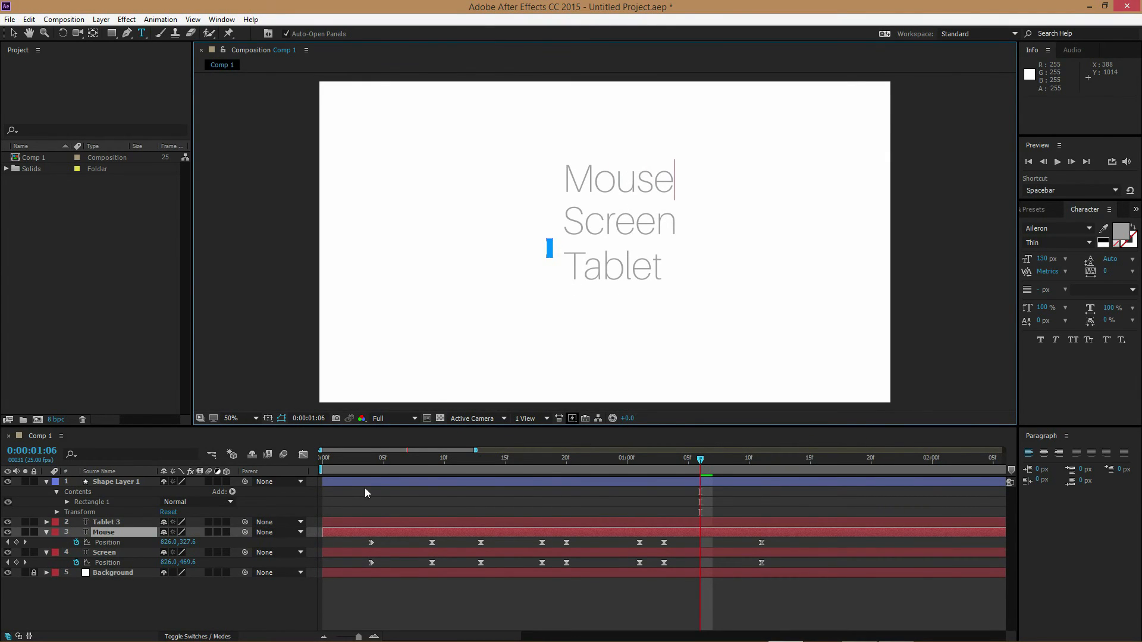
Step: Expand the Mouse layer's text properties, start keyframing its Source Text, and place the first keyframe at 0:00:00:08
left_click_drag(511, 454, 372, 463)
left_click(110, 532)
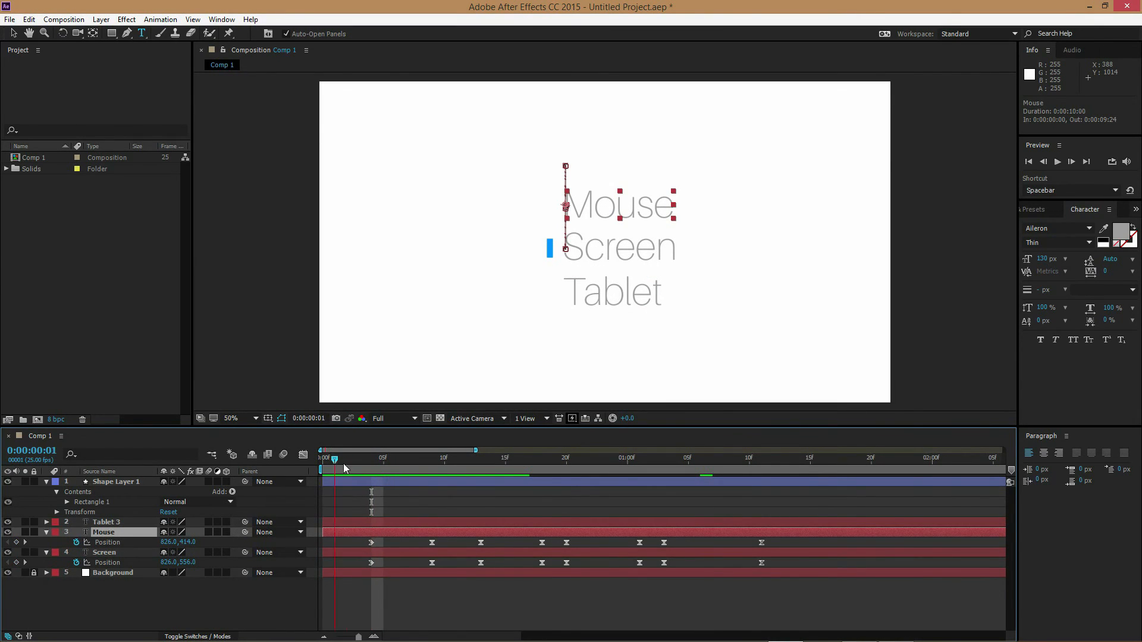
left_click_drag(343, 463, 428, 466)
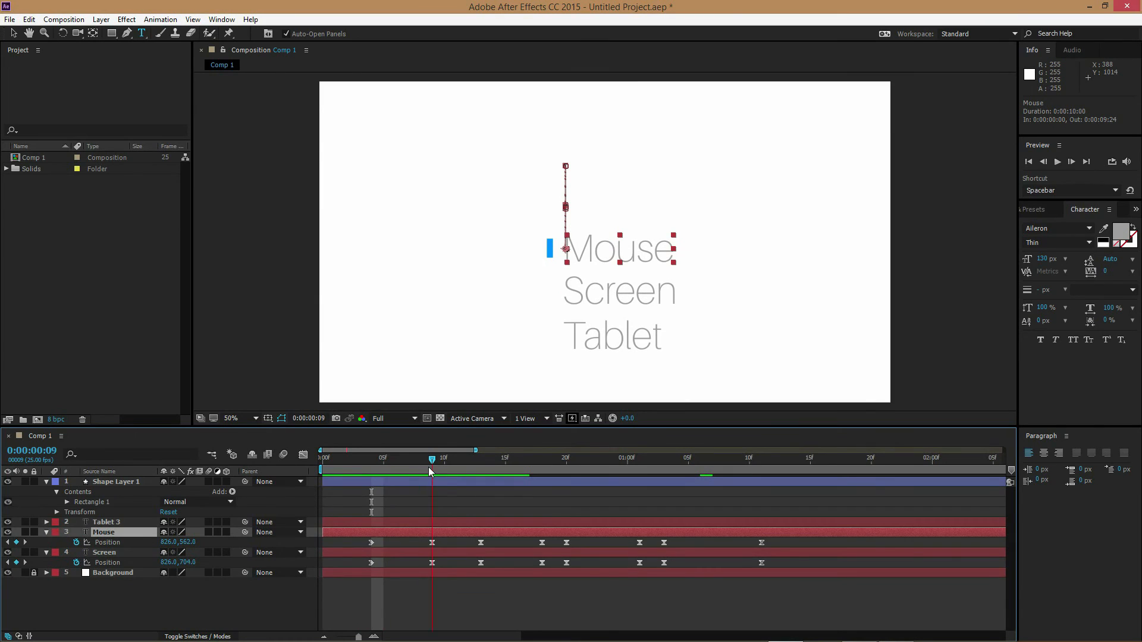
left_click(47, 532)
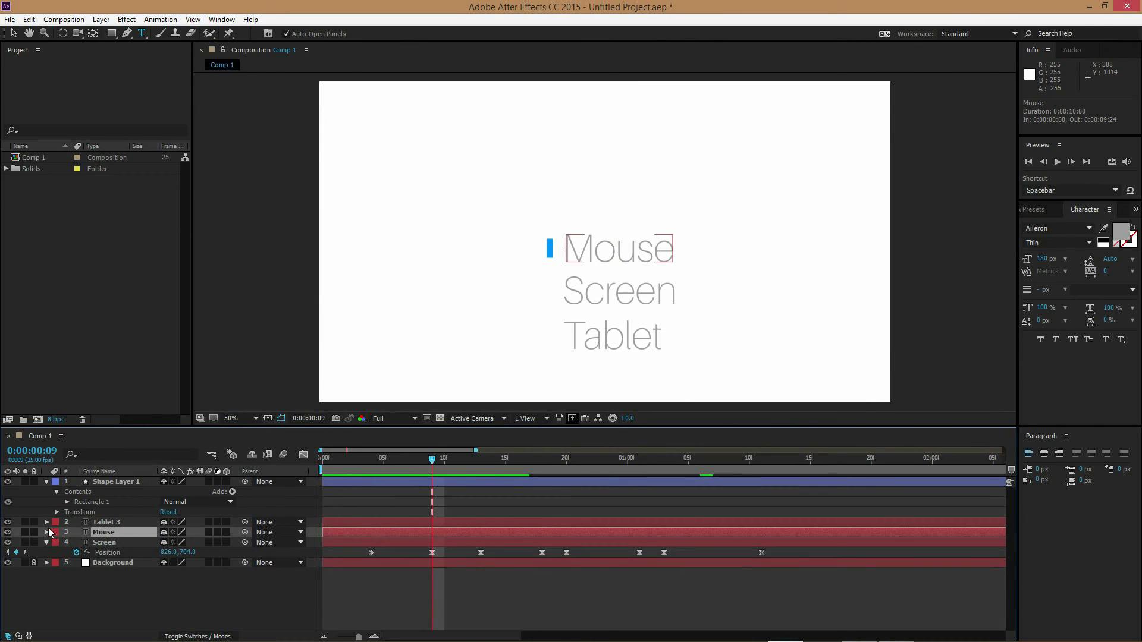
left_click(46, 532)
left_click(57, 542)
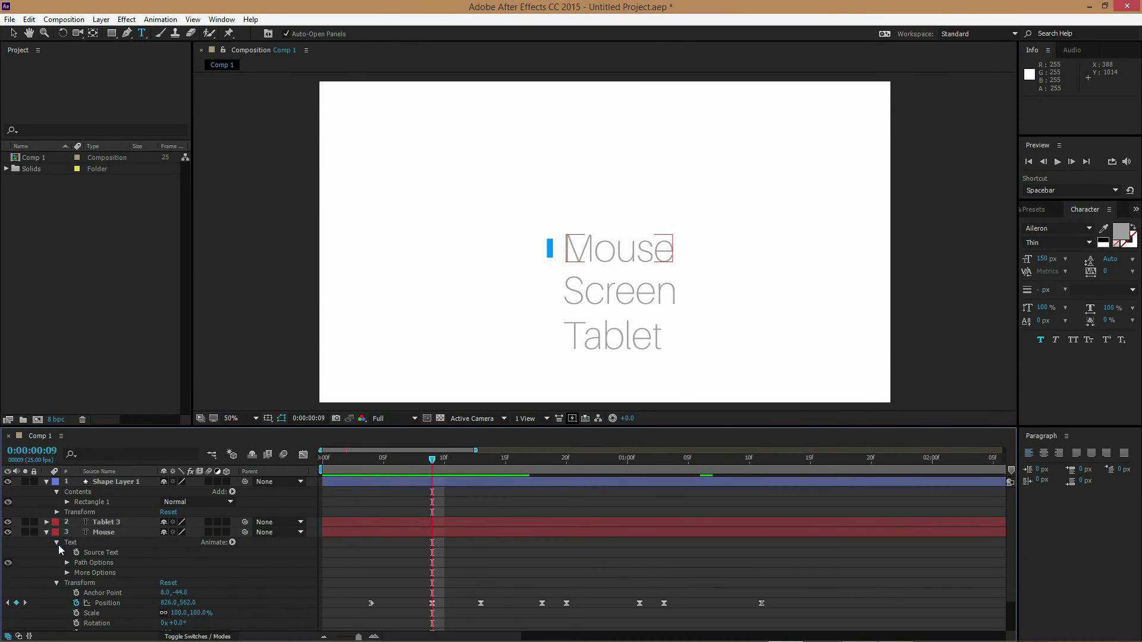
left_click(77, 552)
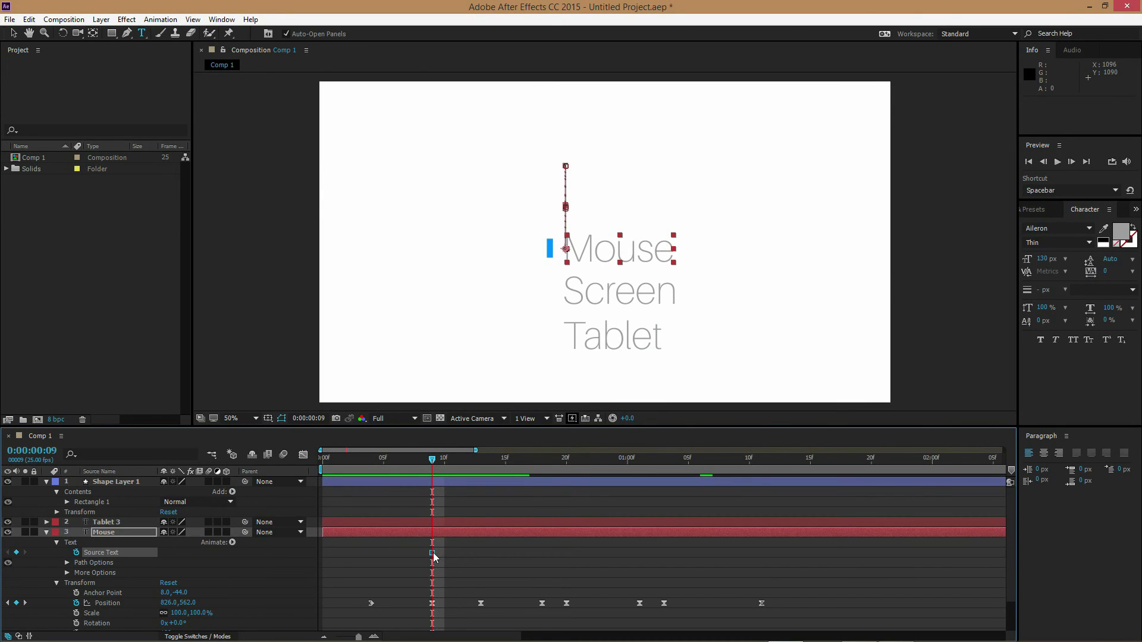
left_click_drag(433, 553, 421, 557)
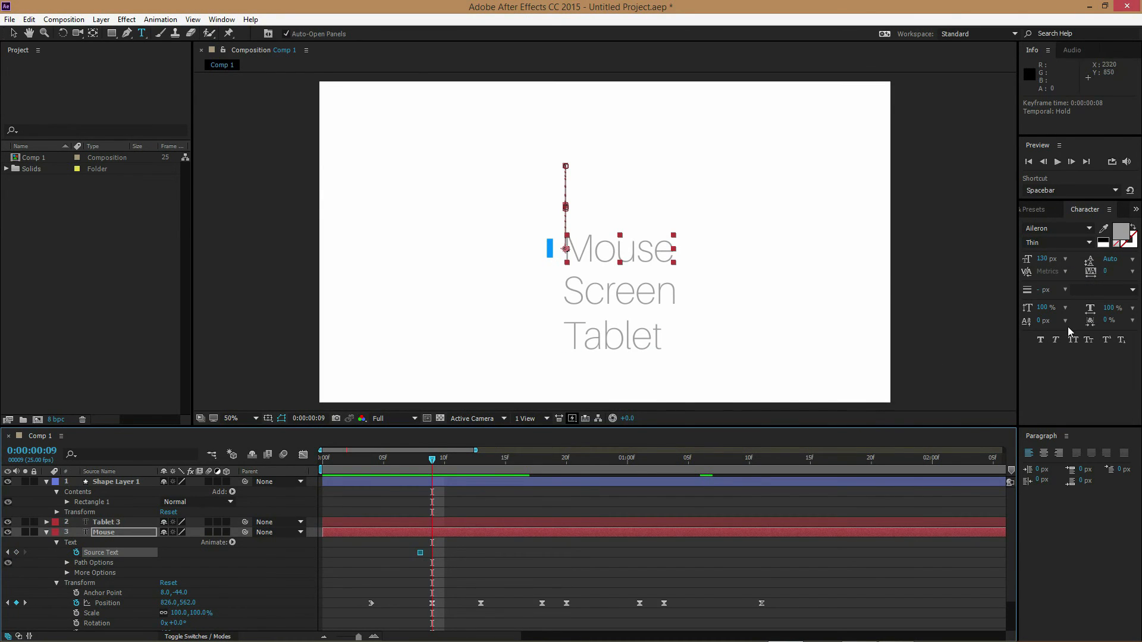
Step: At 0:00:00:09, set Mouse's font size to 150 px and turn on faux bold
left_click(1048, 260)
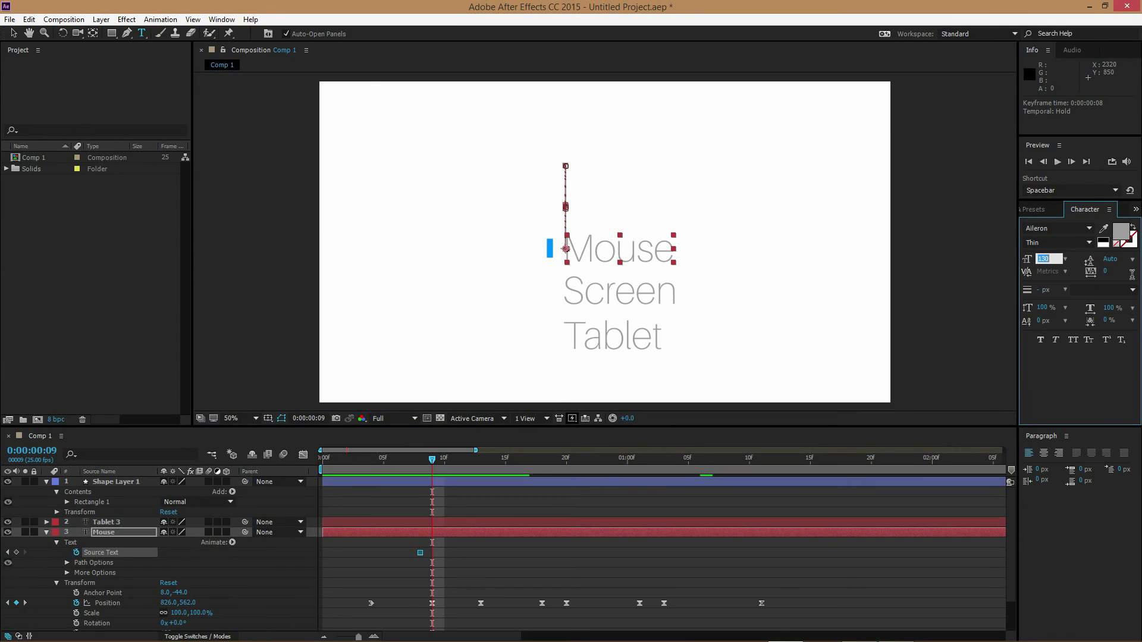
type("150")
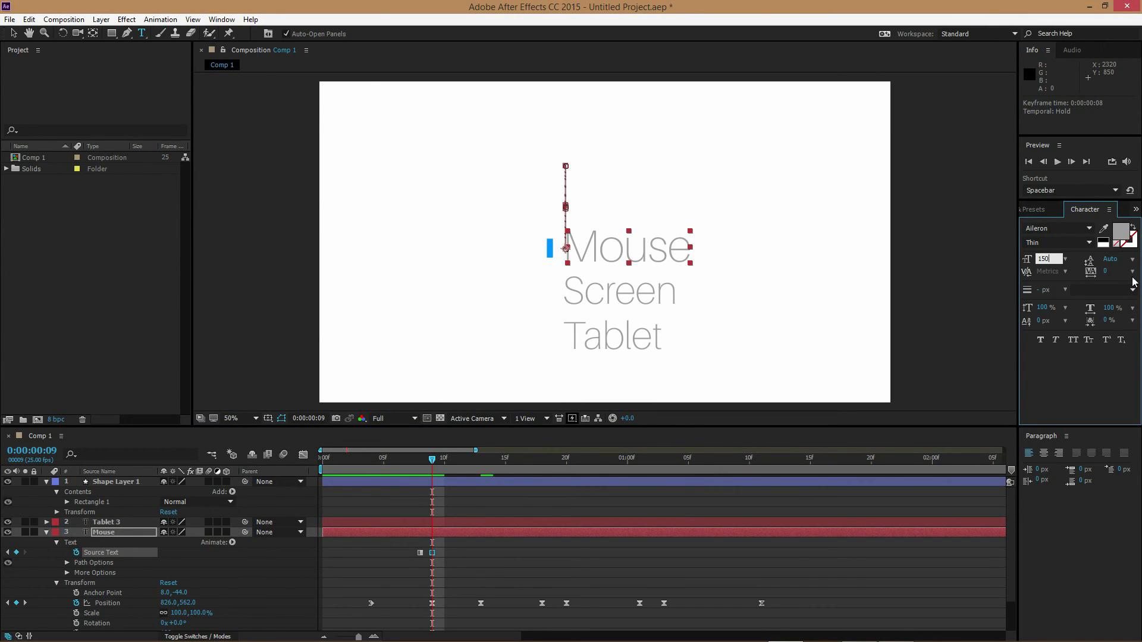
key("Return")
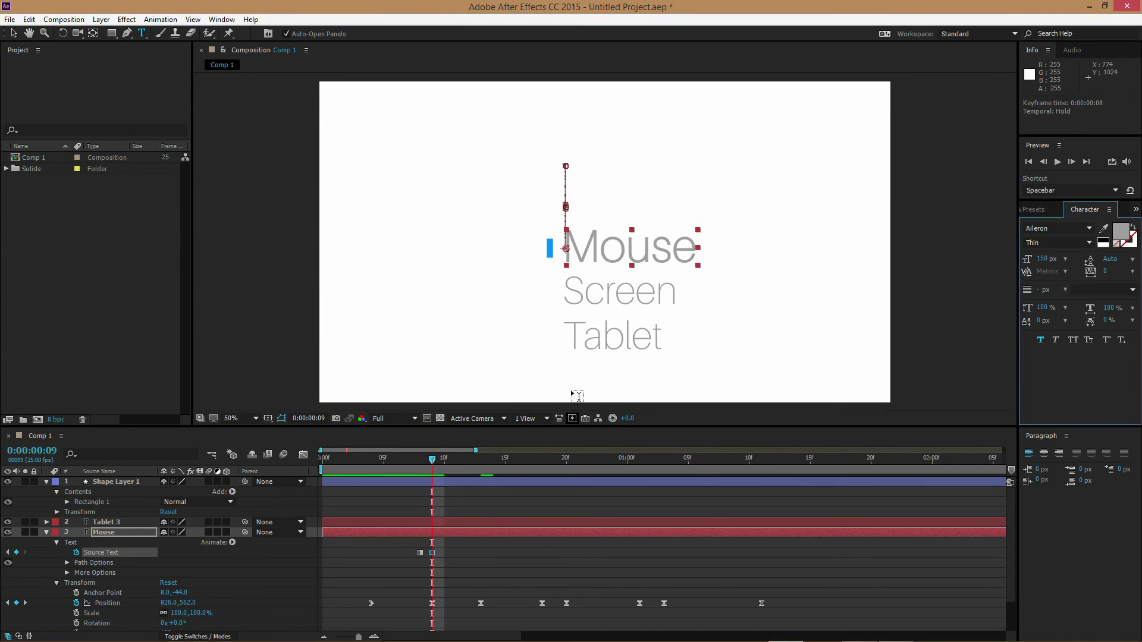
Step: At 0:00:00:13, set Mouse's font size back to 130 px and turn off faux bold
left_click_drag(433, 461, 483, 464)
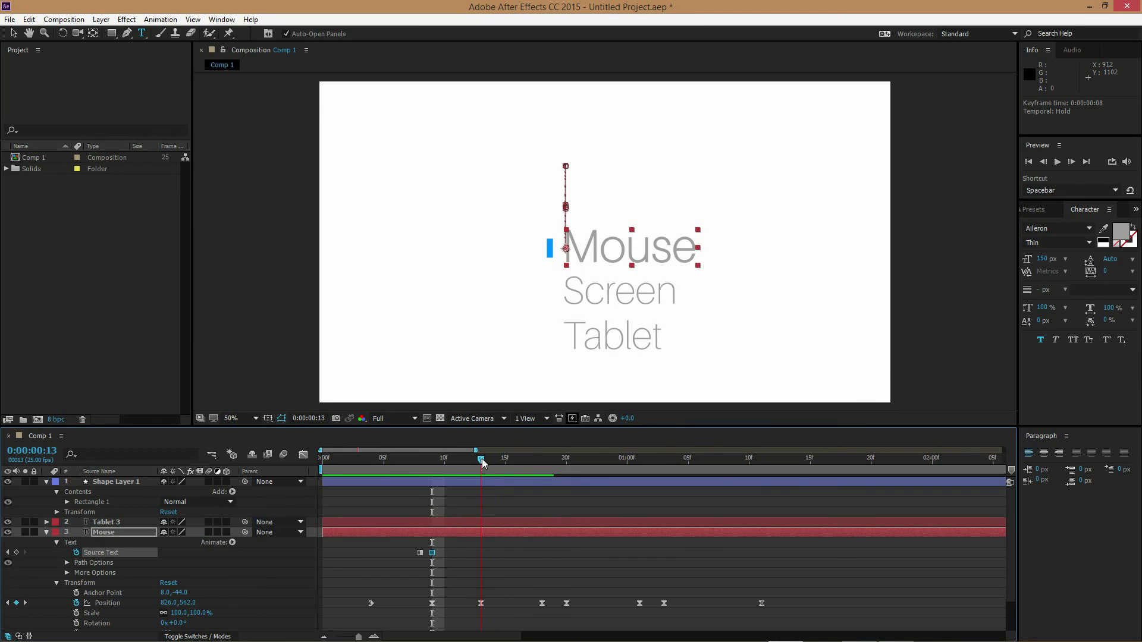
left_click(1044, 259)
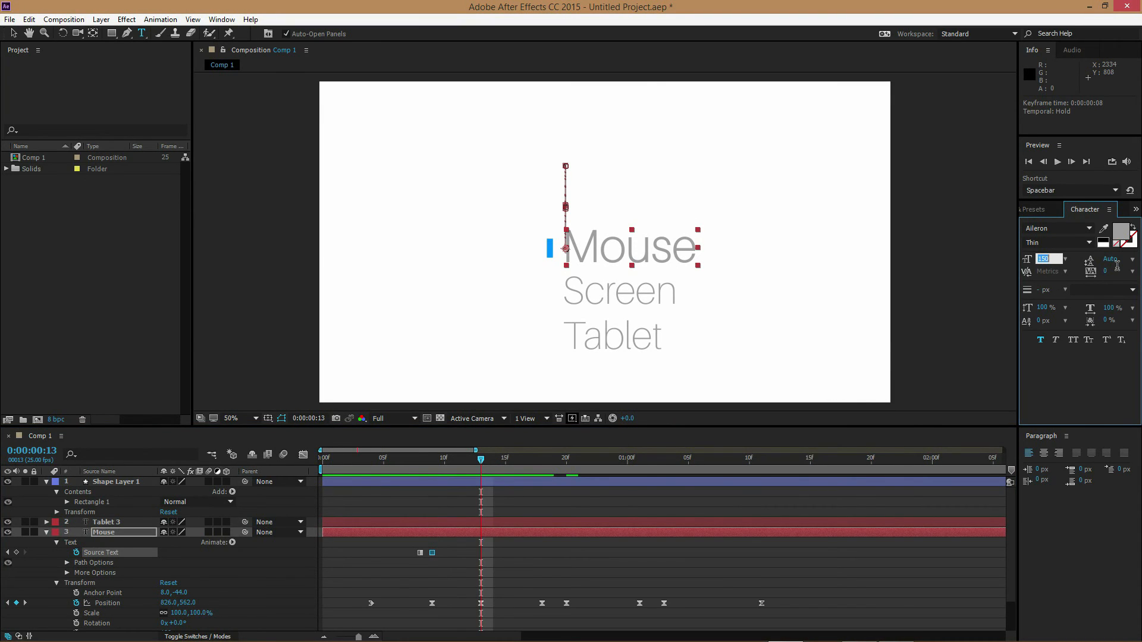
type("130")
key("Return")
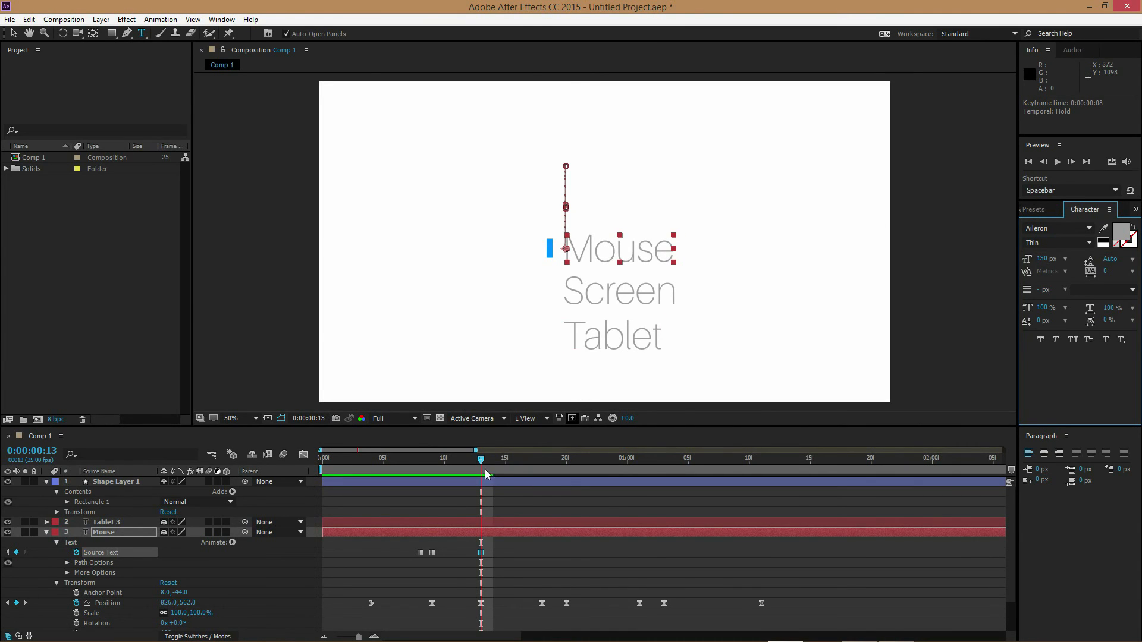
Step: Preview the Mouse emphasis from frame 7, scrub through the timeline, and play again from frame 2
left_click_drag(486, 474, 407, 465)
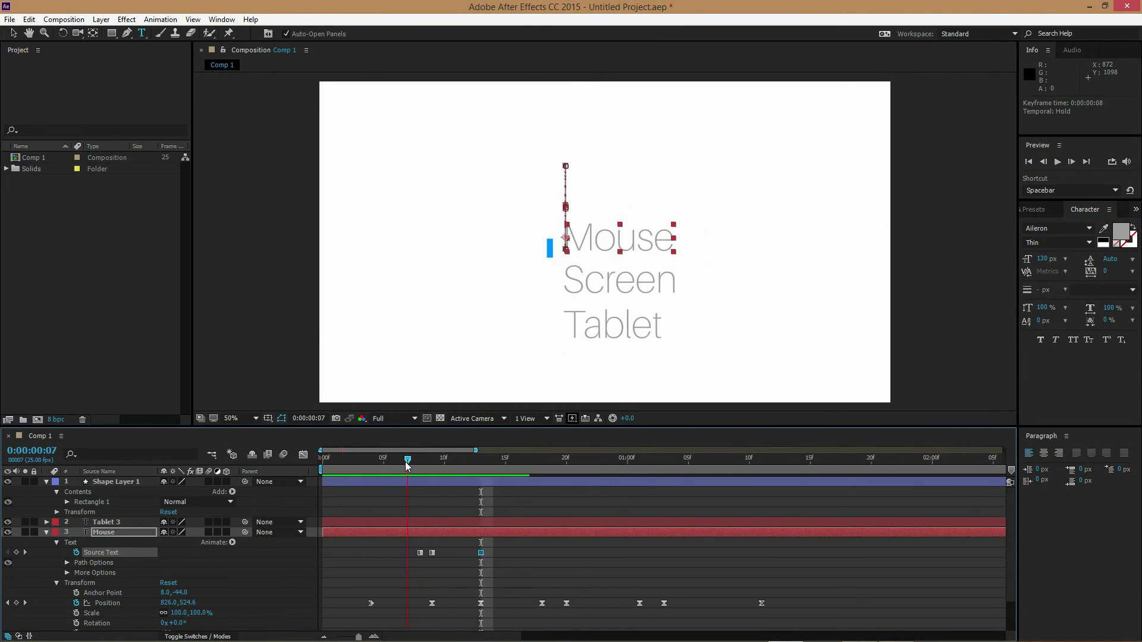
key("space")
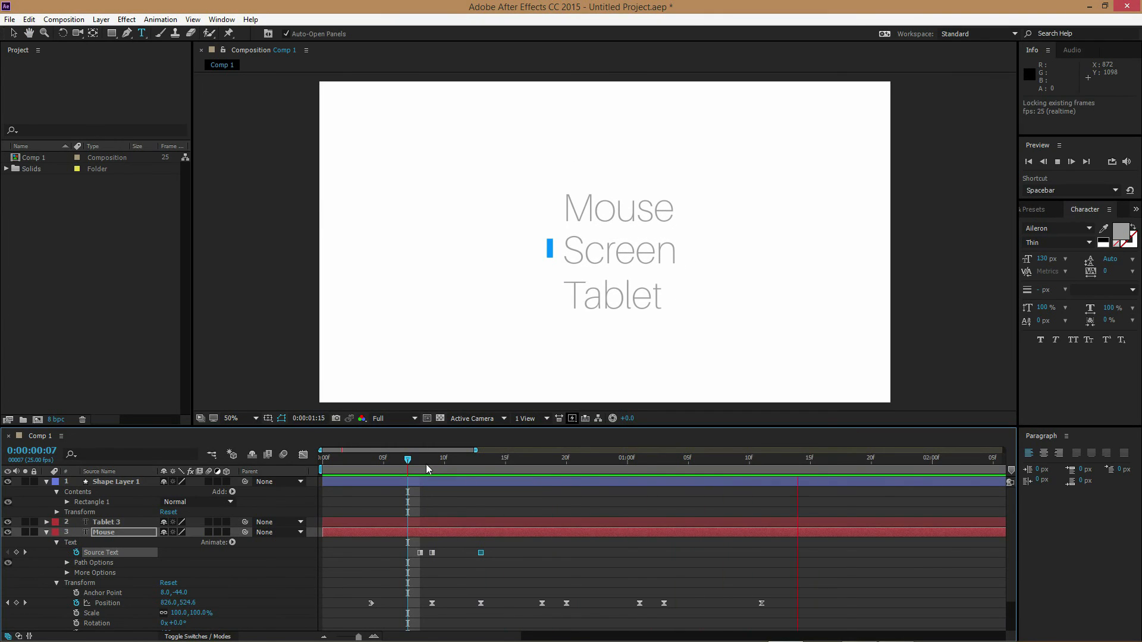
left_click_drag(409, 468, 713, 494)
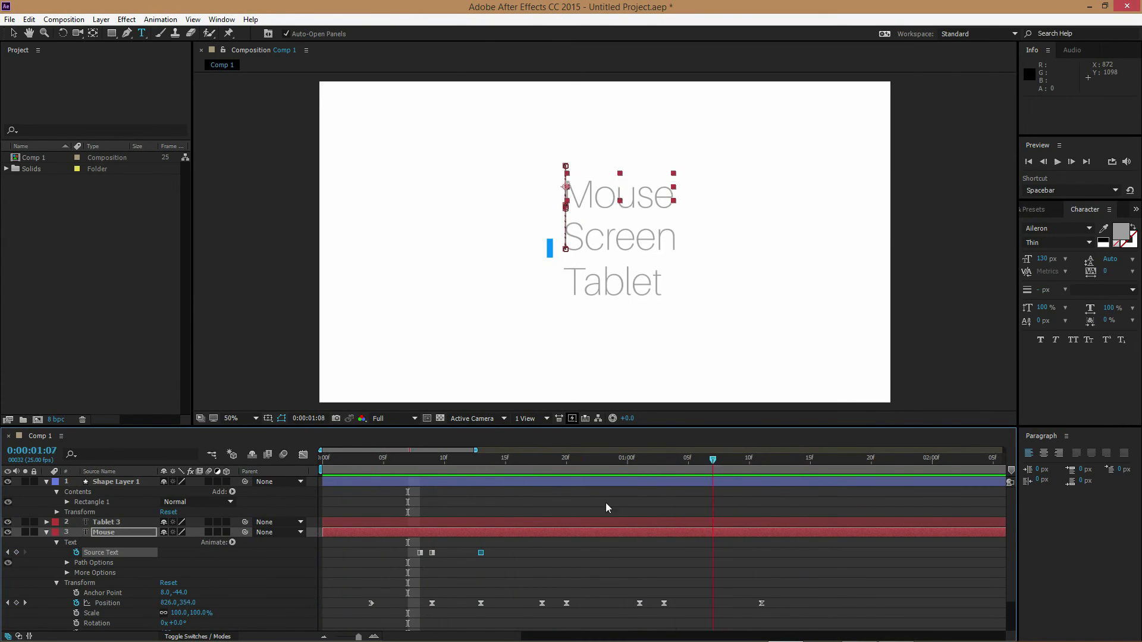
left_click(347, 459)
key("space")
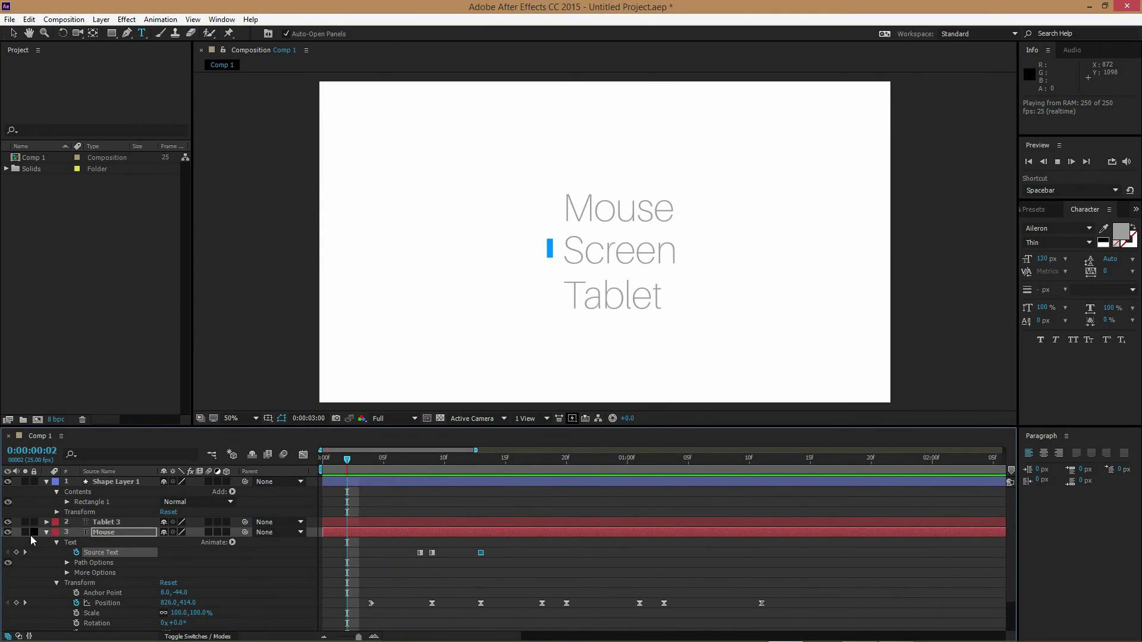
Step: Collapse Mouse, expand the Screen layer's text properties, and start keyframing its Source Text at 0:00:00:02
left_click(46, 533)
left_click(106, 543)
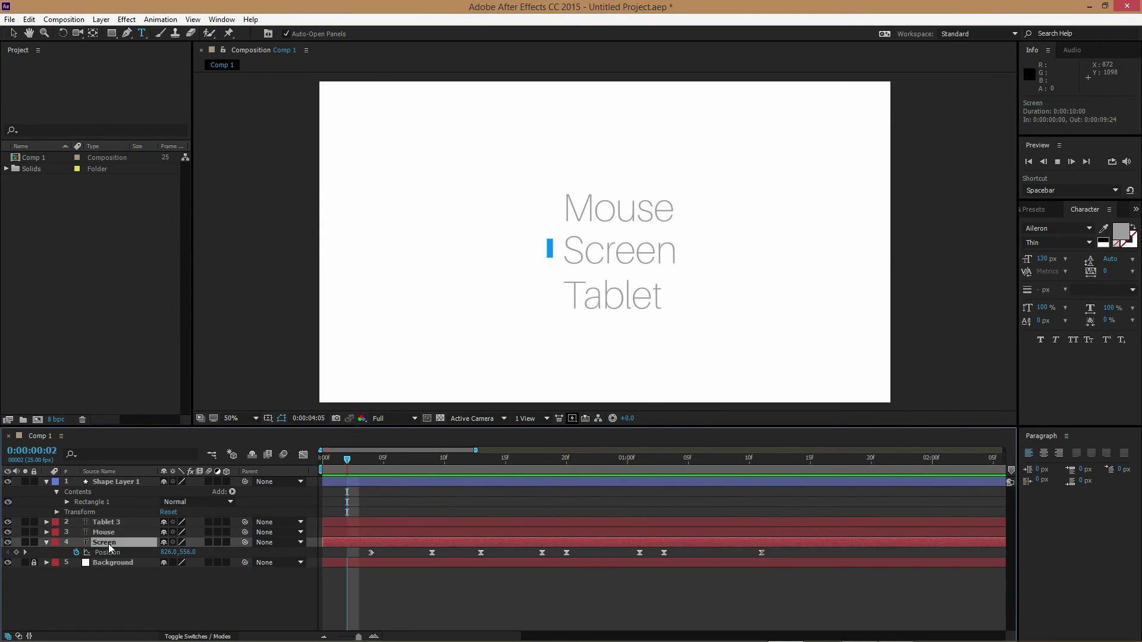
left_click(47, 543)
left_click(47, 543)
left_click(57, 552)
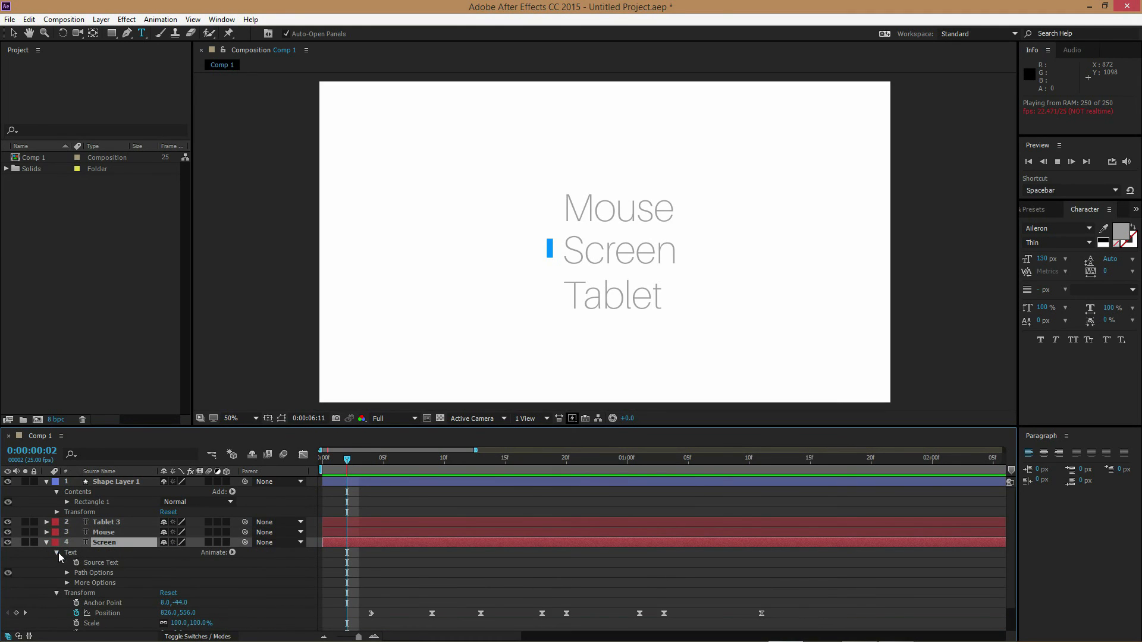
left_click(76, 563)
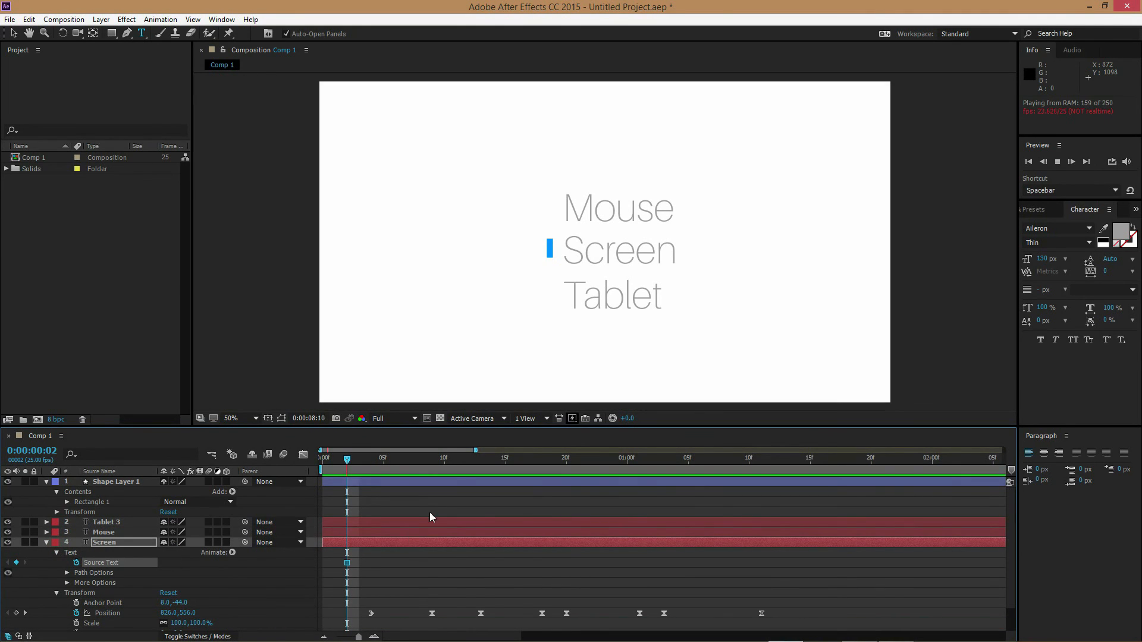
Step: At 0:00:00:04, set Screen's font size to 150 px and turn on faux bold
mouse_move(347, 458)
left_mouse_down()
mouse_move(454, 471)
mouse_move(356, 466)
left_mouse_up()
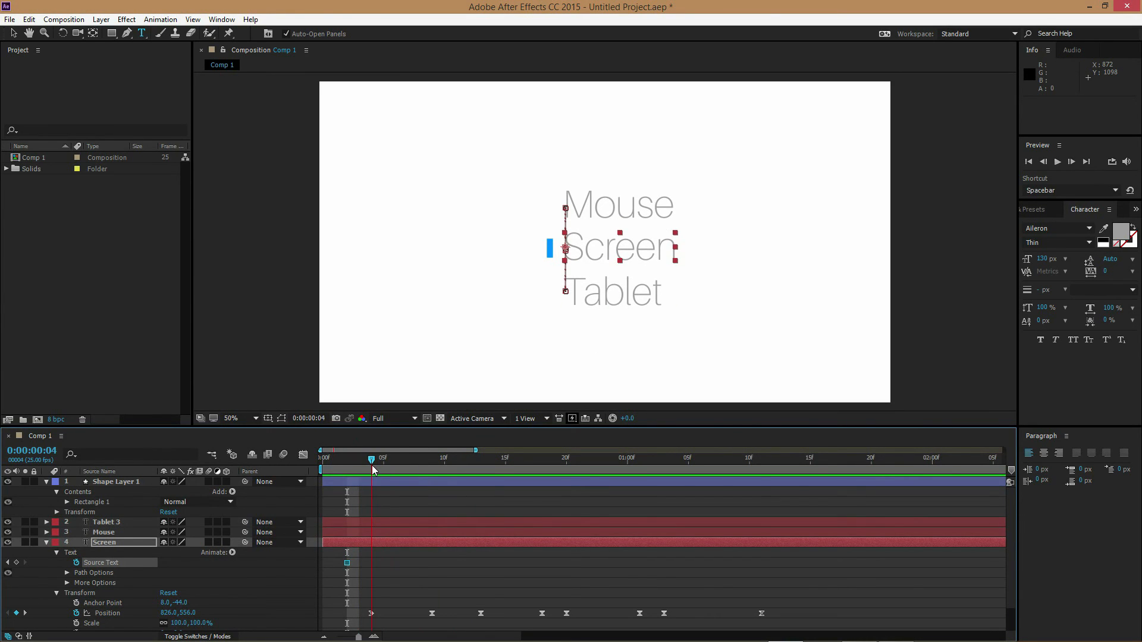
left_click(1046, 258)
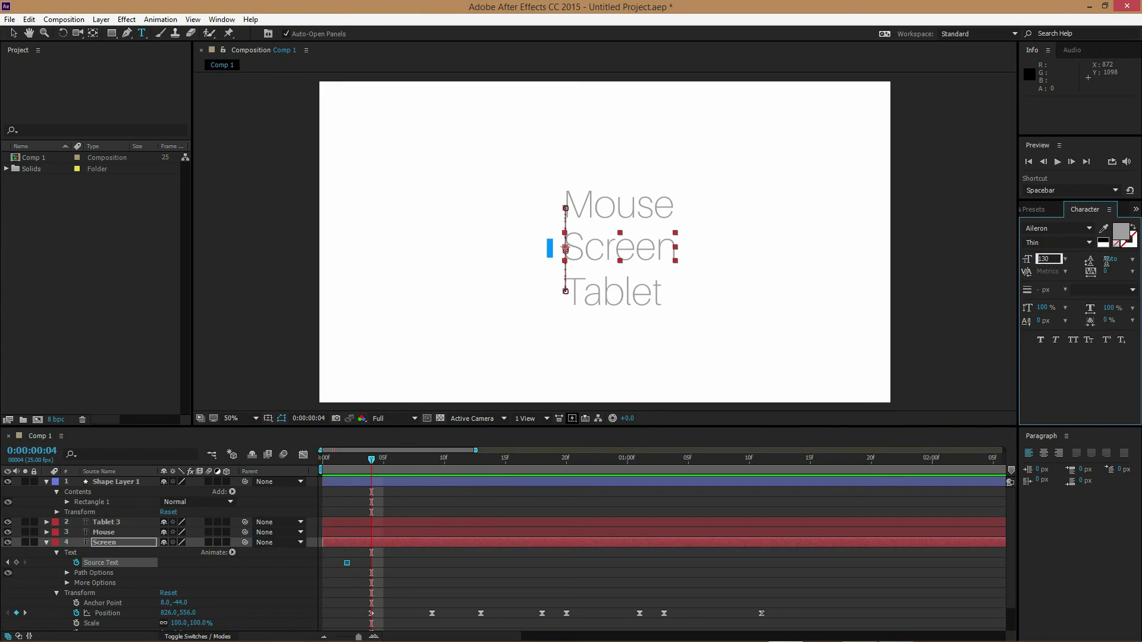
type("150")
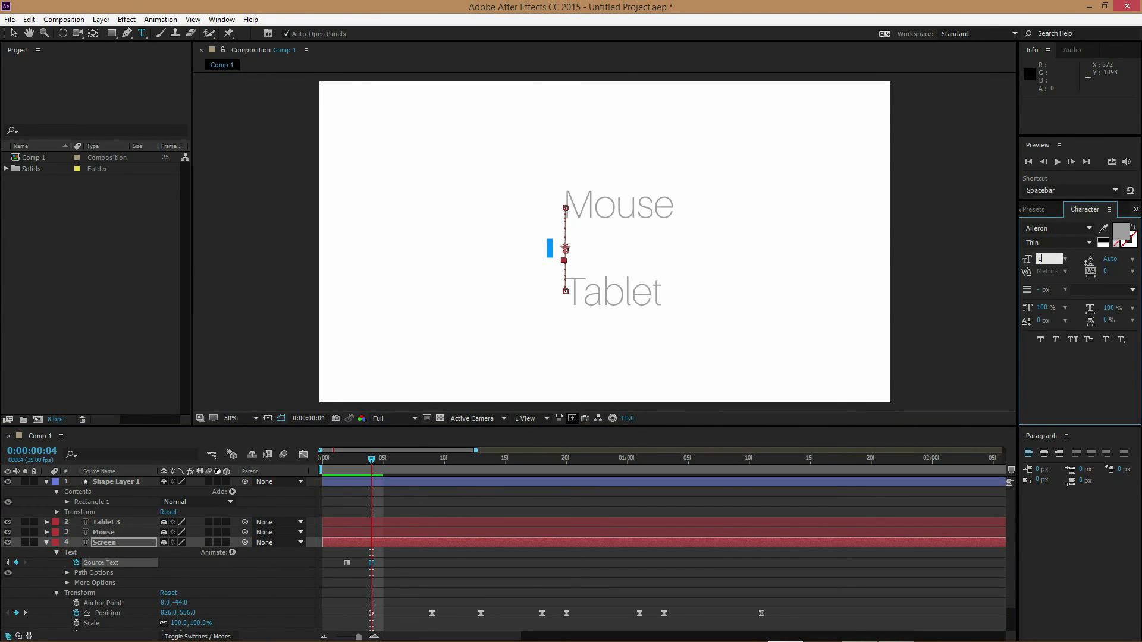
left_click(1040, 339)
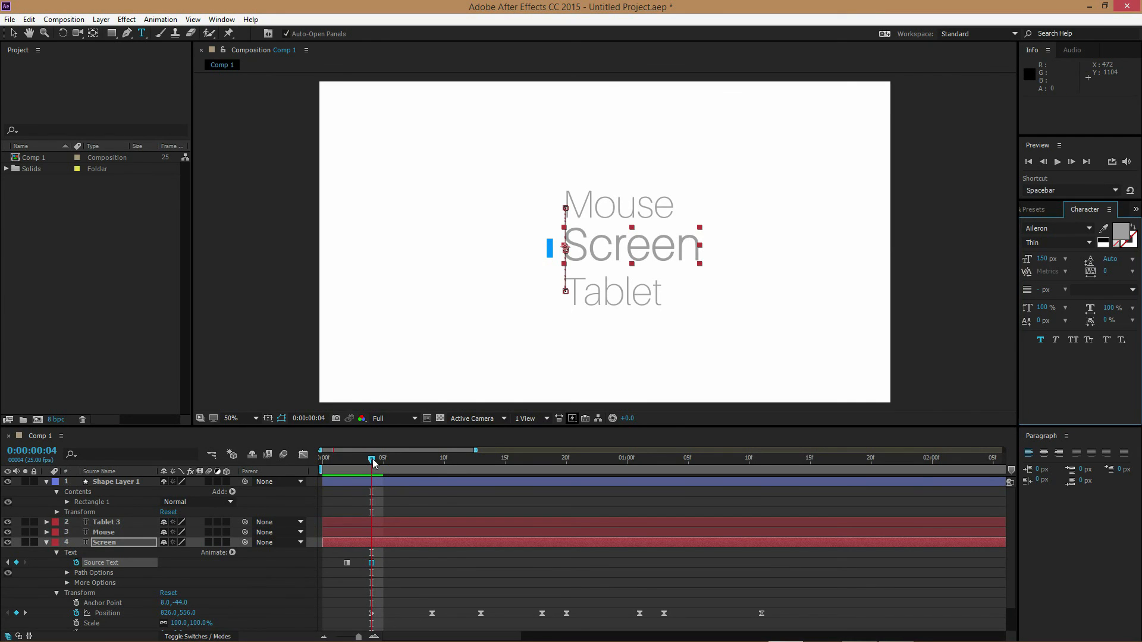
Step: At 0:00:00:06, set Screen's font size back to 130 px and turn off faux bold
left_click_drag(372, 458, 396, 460)
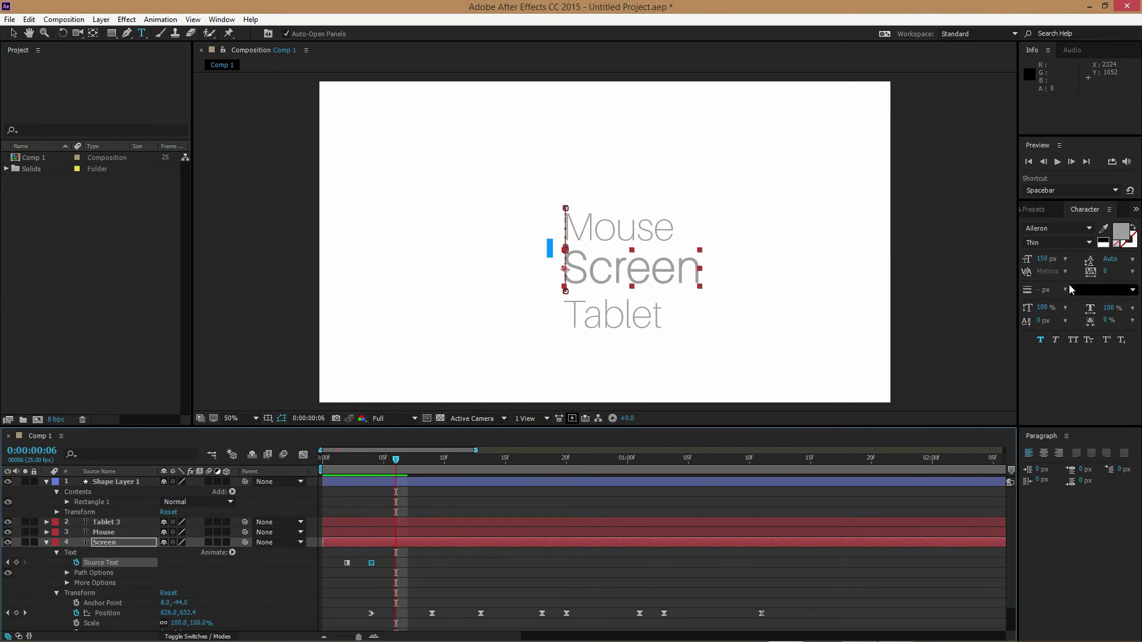
left_click(1042, 259)
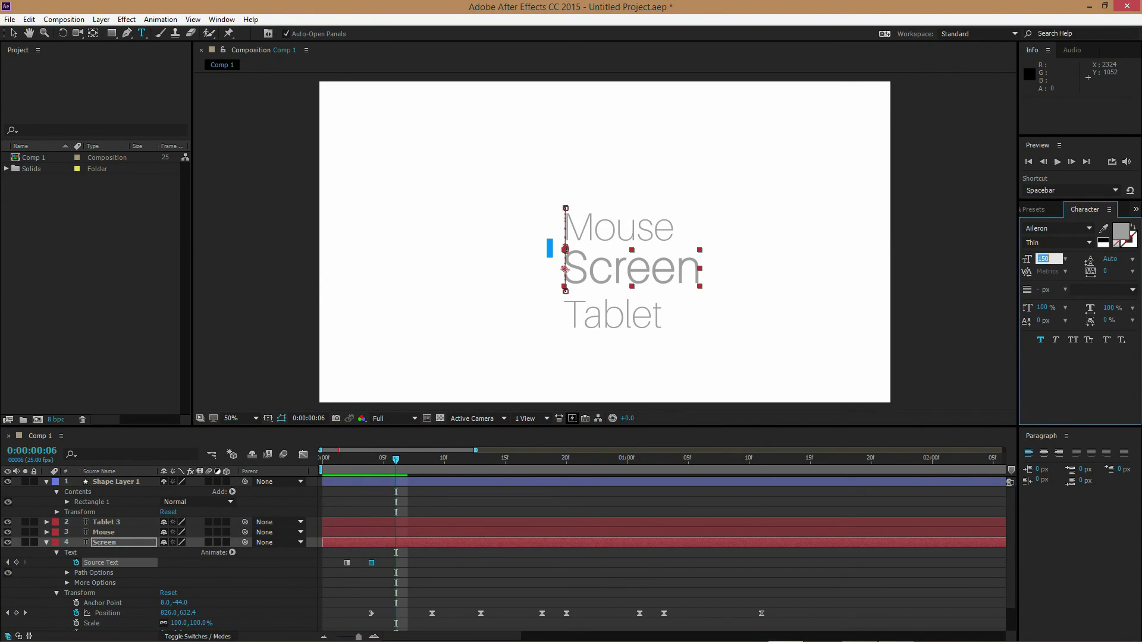
type("130")
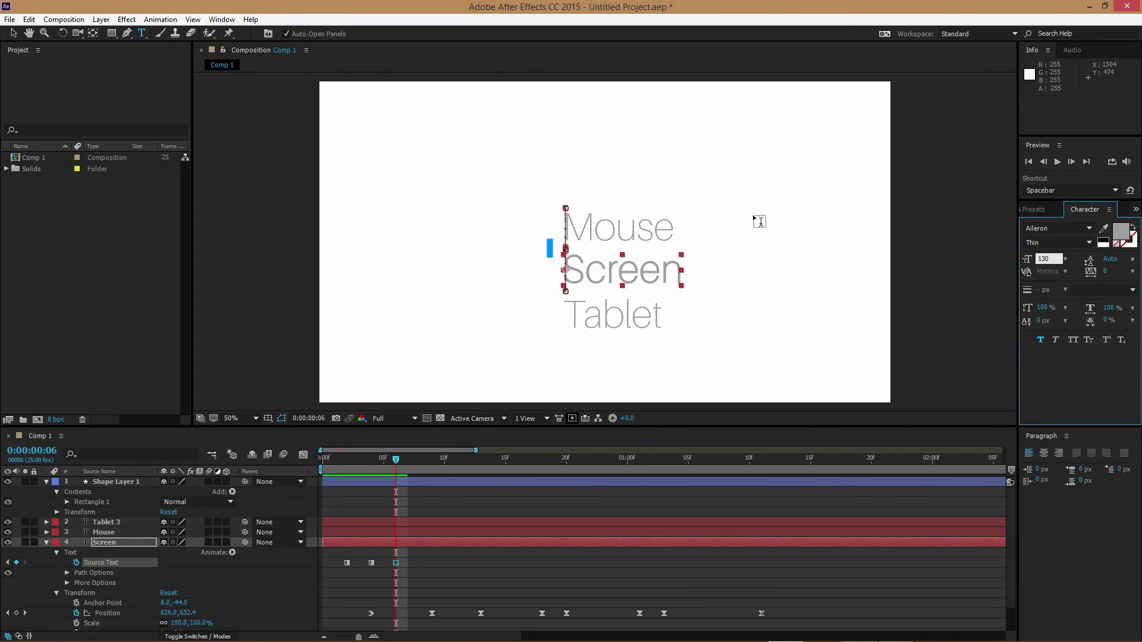
key("Return")
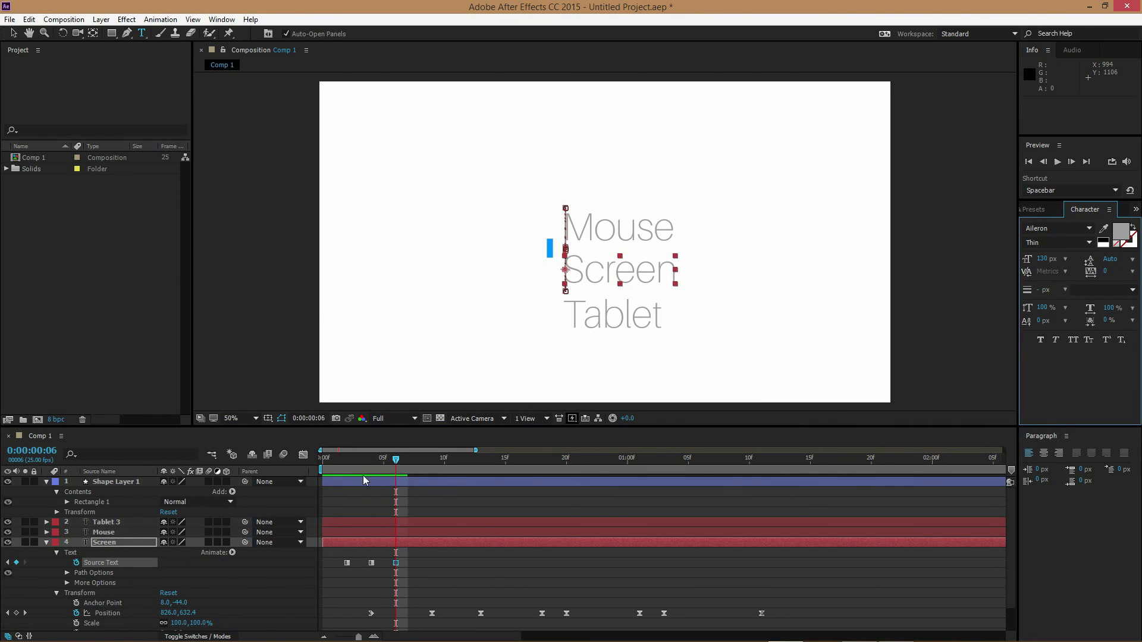
Step: At 0:00:00:18, turn on faux bold for Screen and set its font size to 150 px
left_click_drag(395, 459, 544, 465)
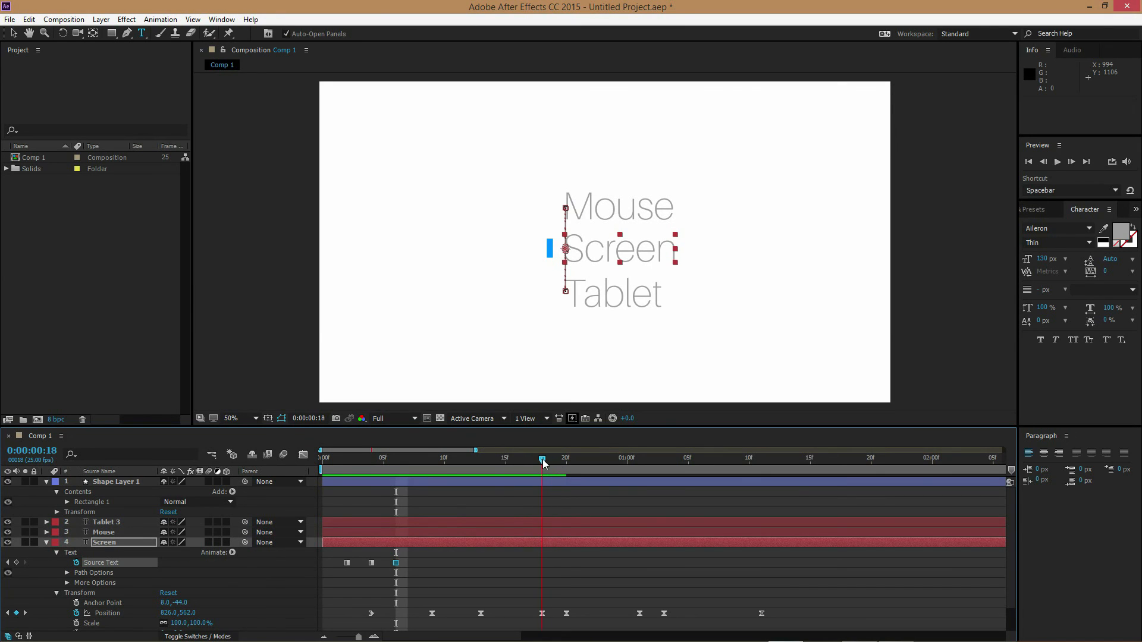
left_click(1040, 340)
left_click(1043, 258)
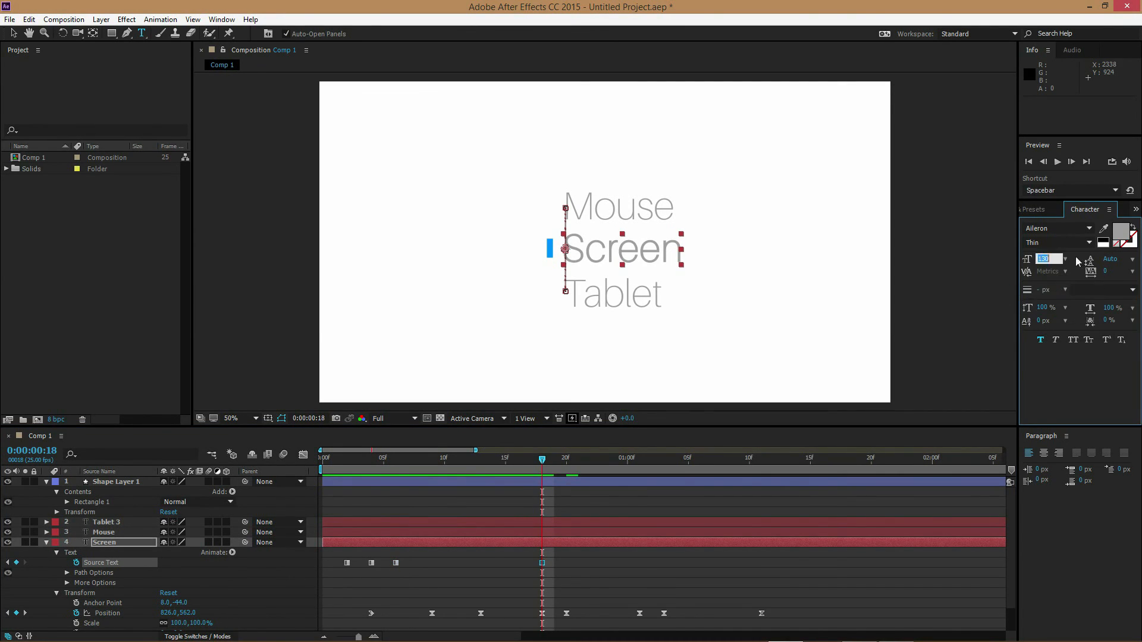
type("150")
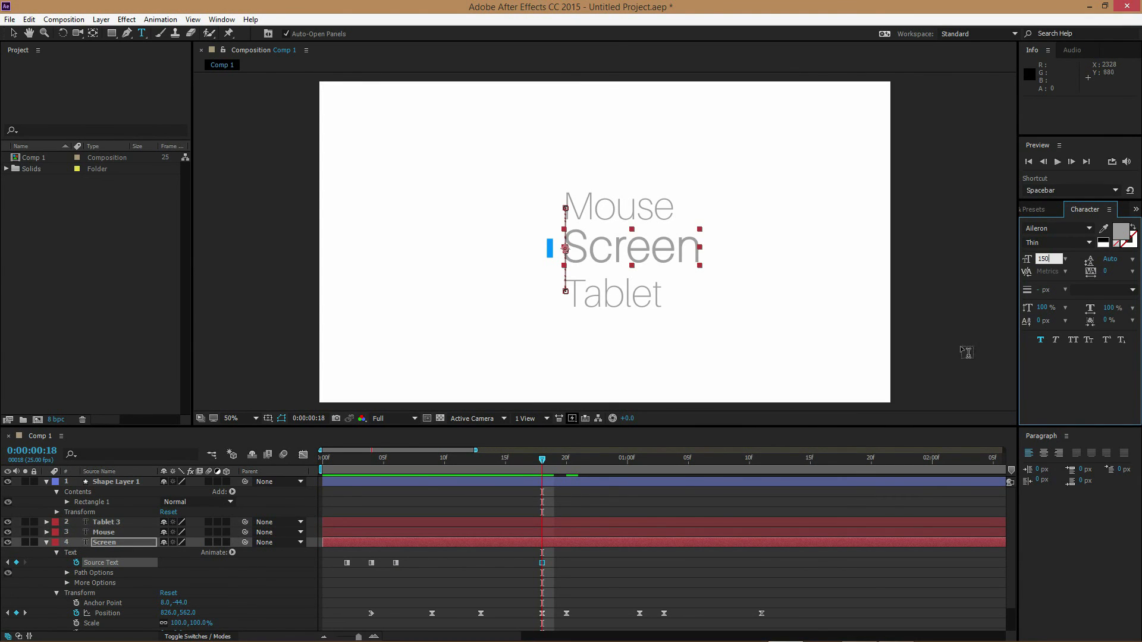
Step: At 0:00:00:21, return Screen's font size to 130 px and turn off faux bold
left_click_drag(532, 460, 579, 460)
left_click(1045, 262)
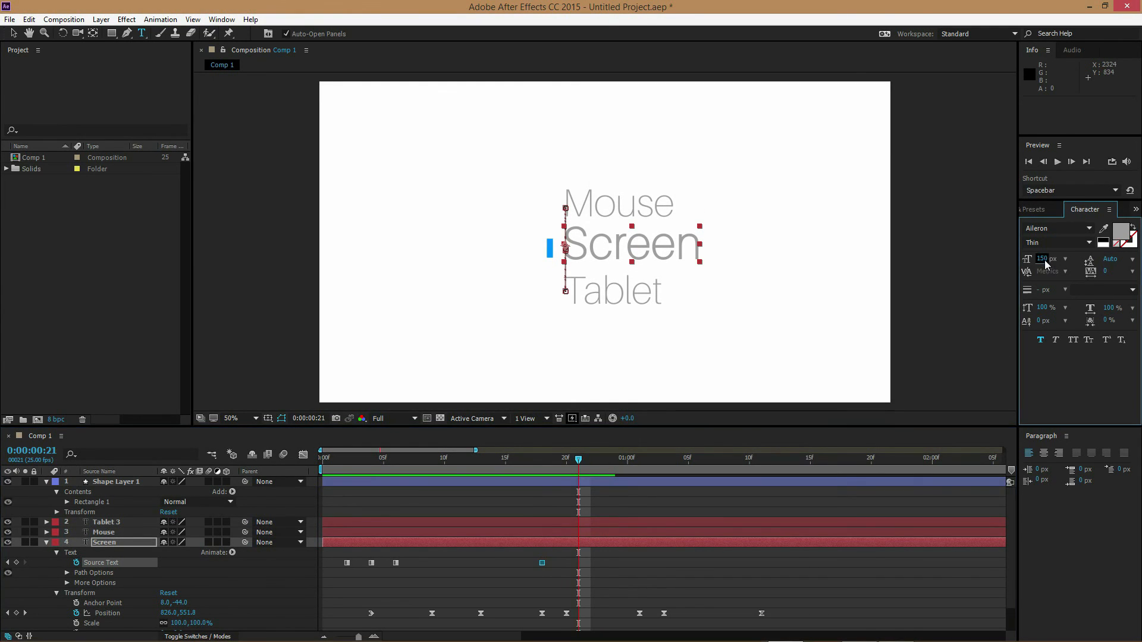
type("130")
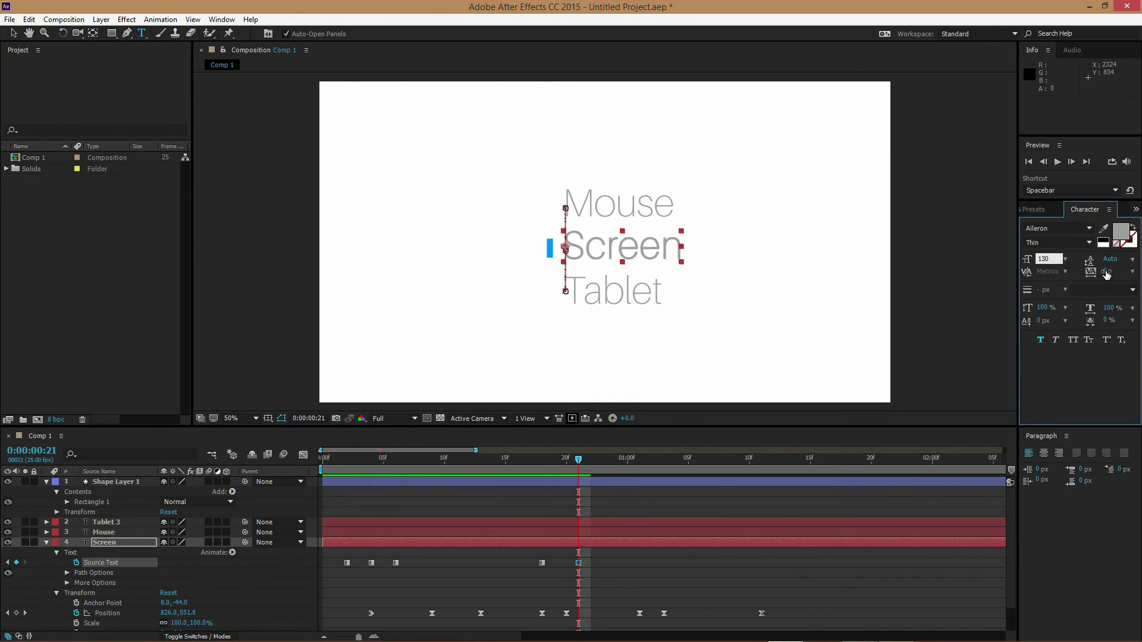
left_click(1040, 340)
Step: Copy Screen's last two Source Text keyframes and paste them on the Screen layer at 0:00:01:10
left_click_drag(578, 463, 614, 465)
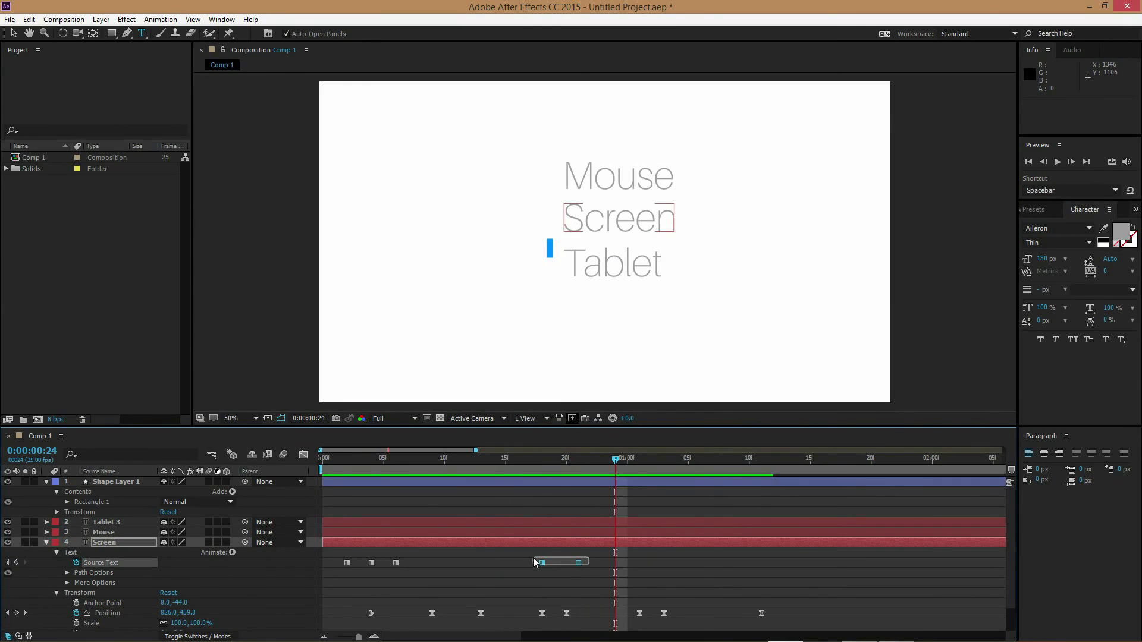
left_click_drag(534, 562, 535, 562)
key("ctrl+c")
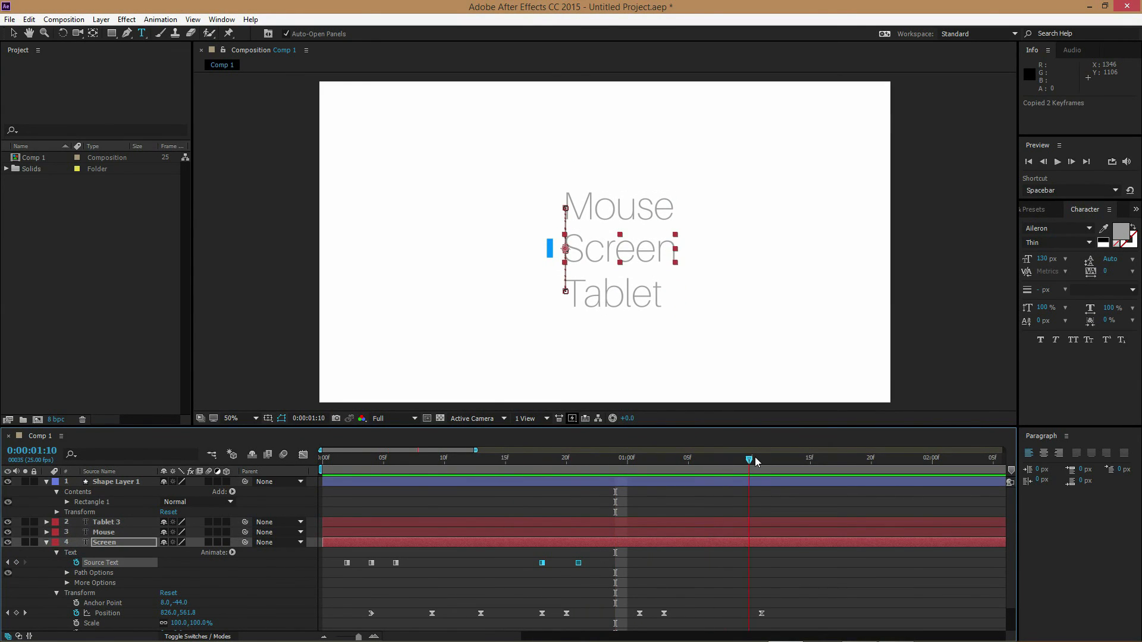
left_click(749, 460)
left_click(750, 563)
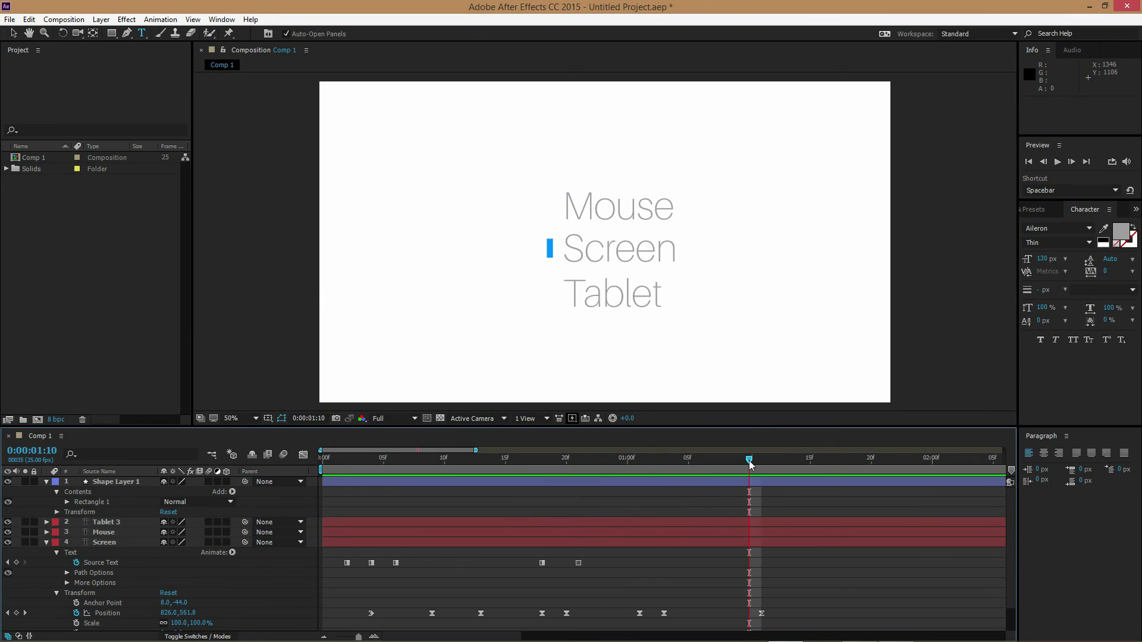
left_click(752, 544)
key("ctrl+v")
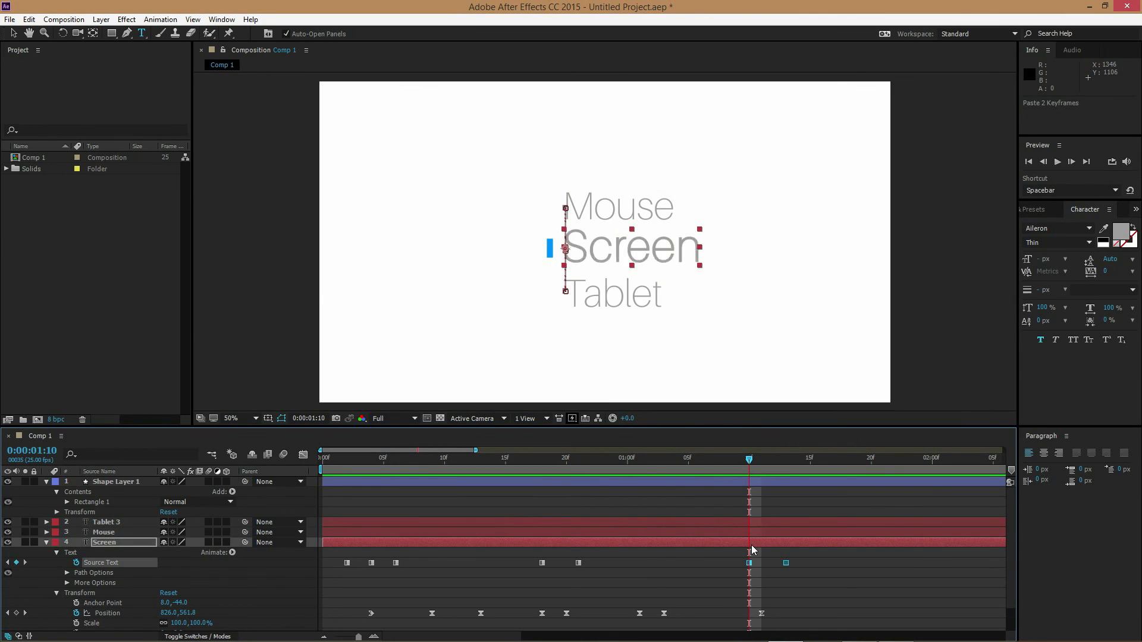
Step: Check the text around 0:00:01:12 and delete the second pasted Source Text keyframe so Screen stays emphasized
key("space")
left_click_drag(750, 460, 773, 463)
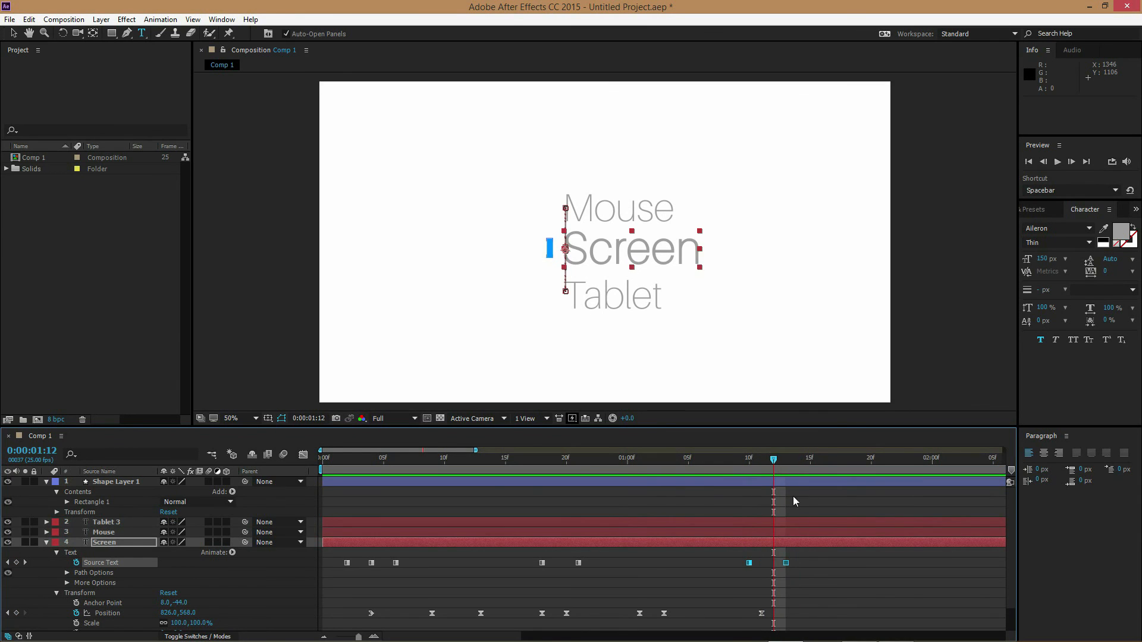
left_click_drag(784, 561, 797, 566)
key("Delete")
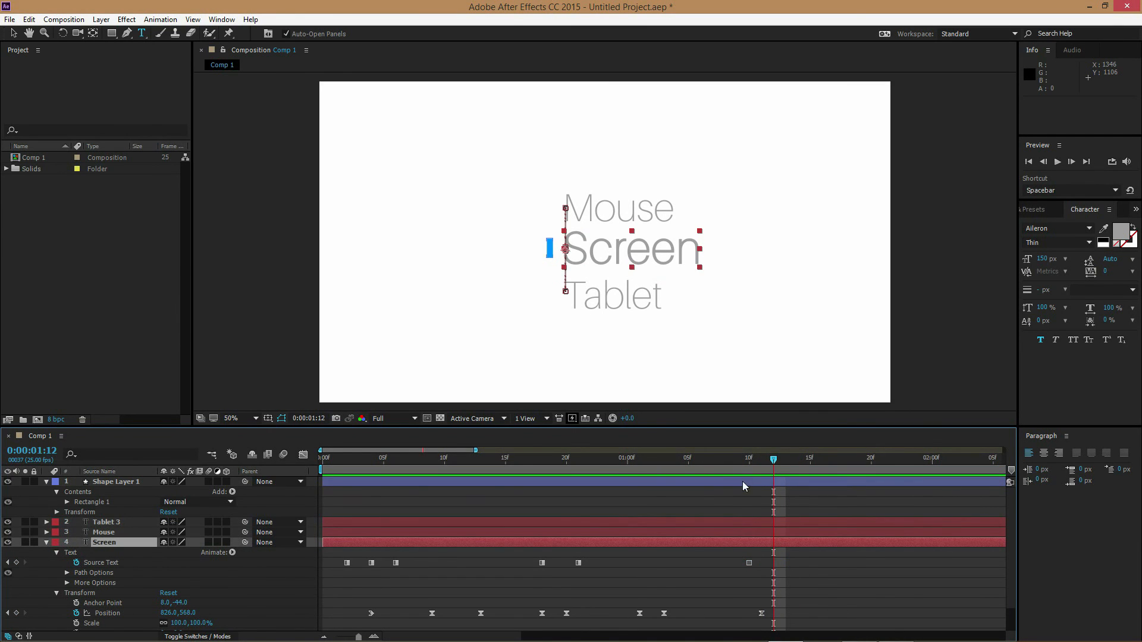
Step: Preview the whole animation from the first frame, return the timeline to its beginning, and play it again
left_click_drag(771, 459, 316, 454)
key("space")
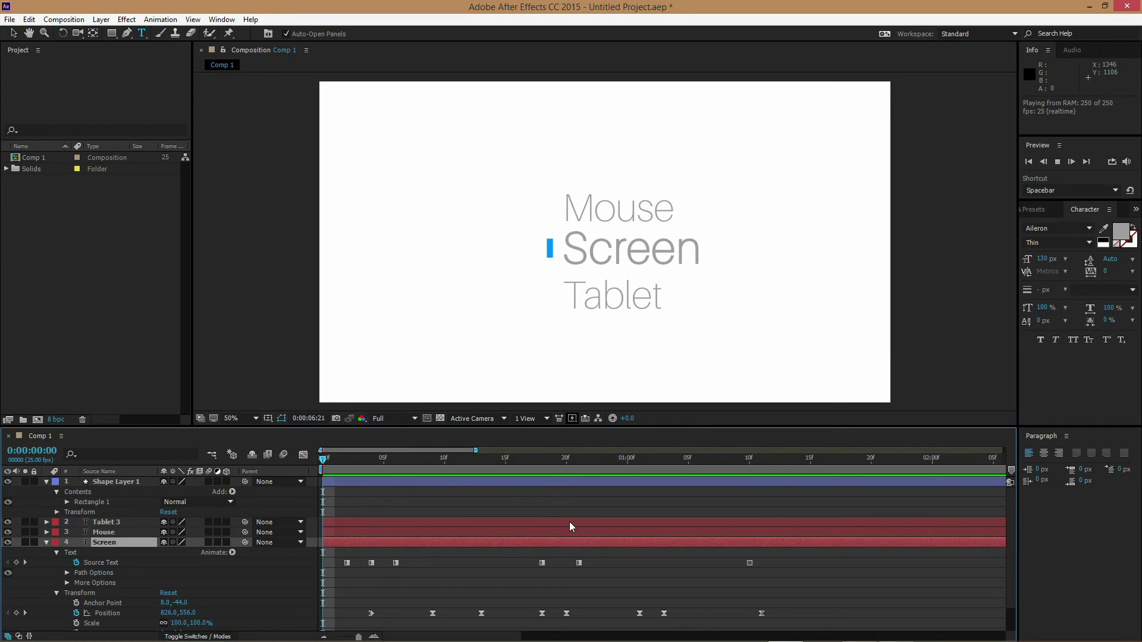
key("space")
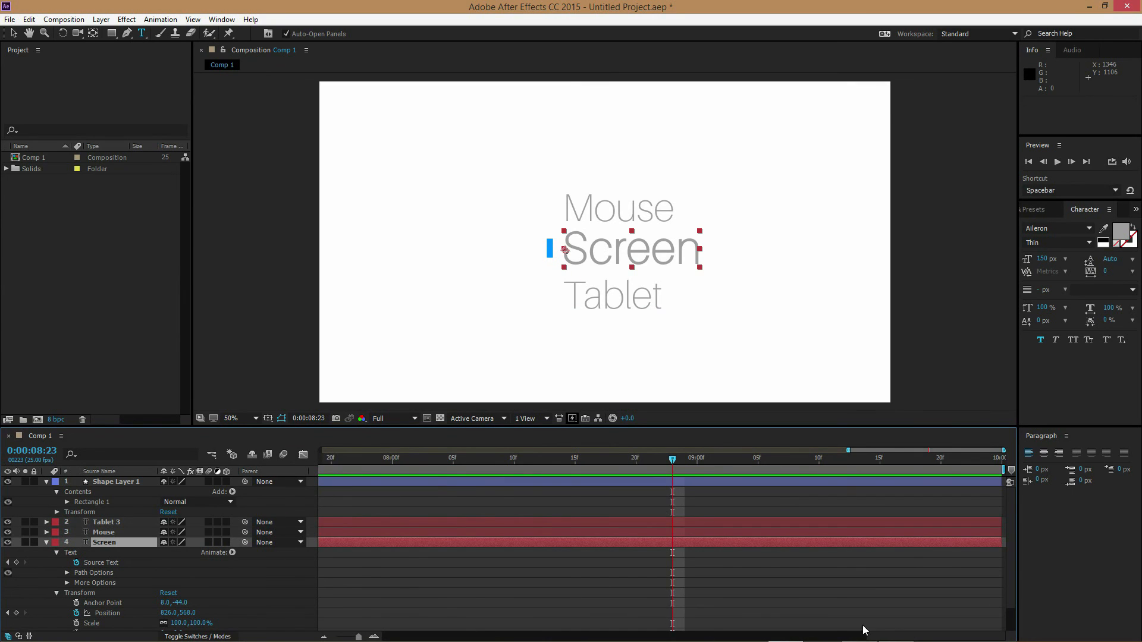
left_click_drag(864, 632, 416, 634)
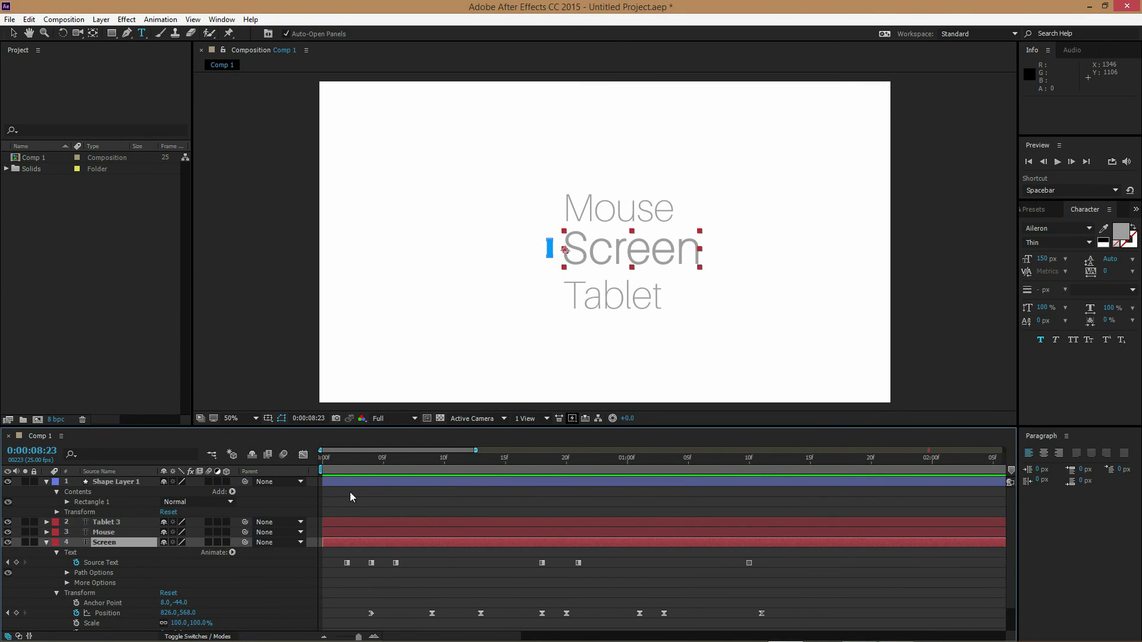
left_click(327, 462)
key("space")
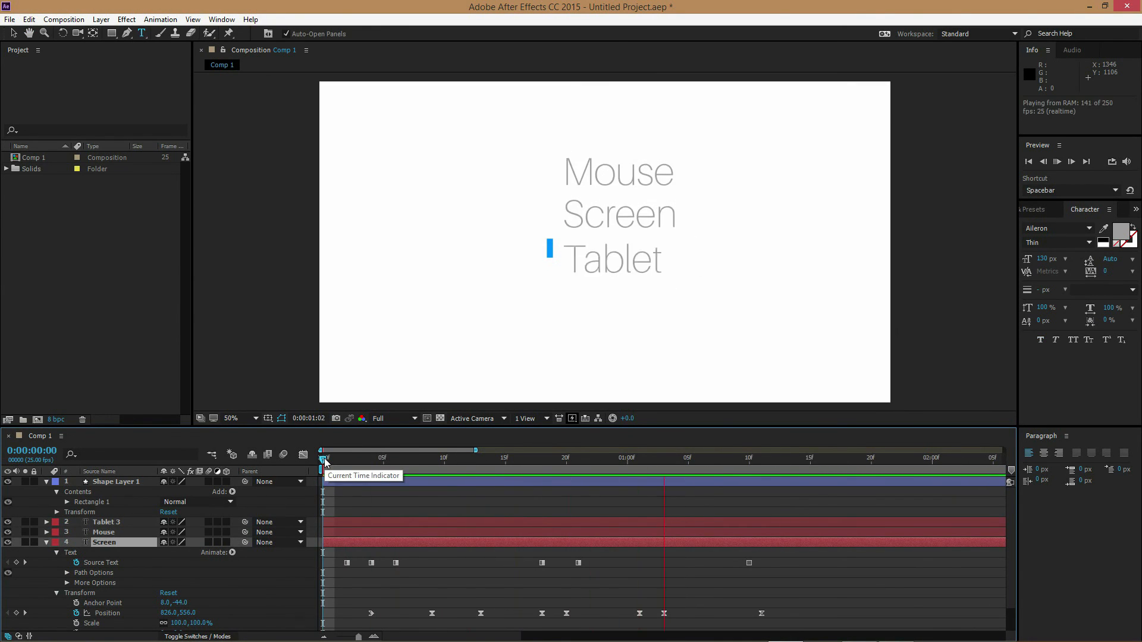